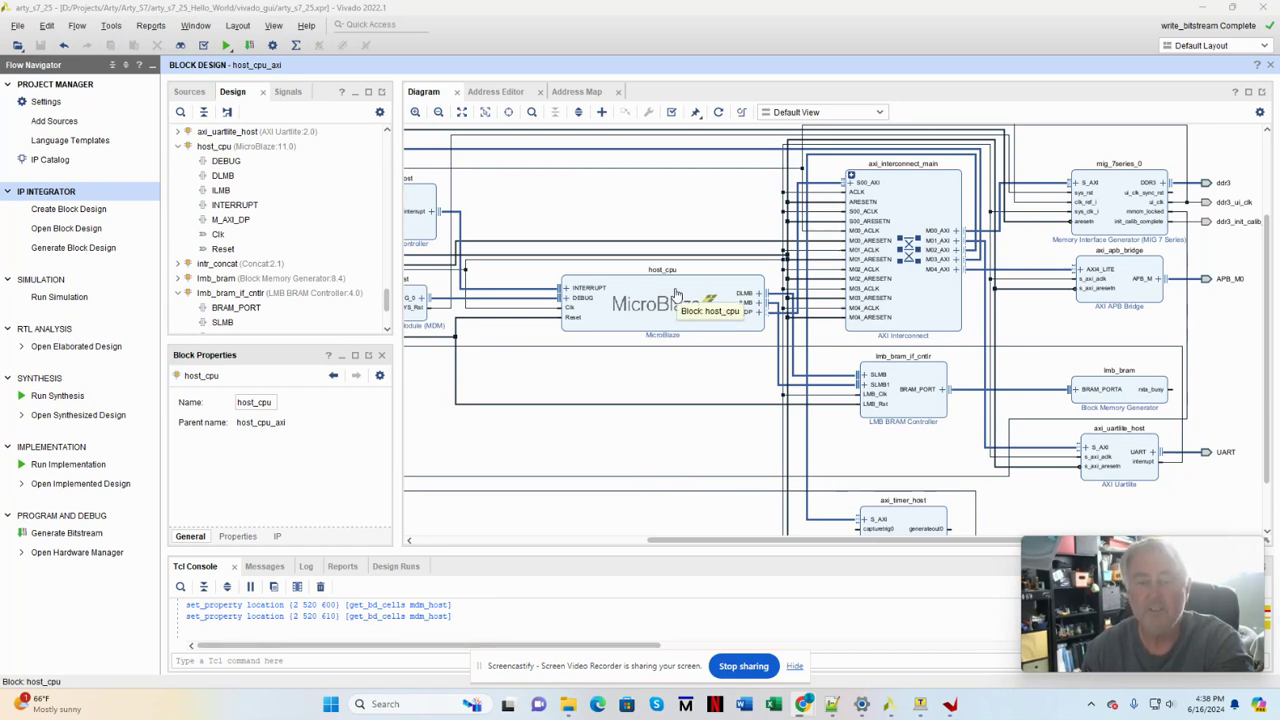
Review the MicroBlaze configuration pages up to Bus Interfaces, then close without applying changes.
double_click(676, 293)
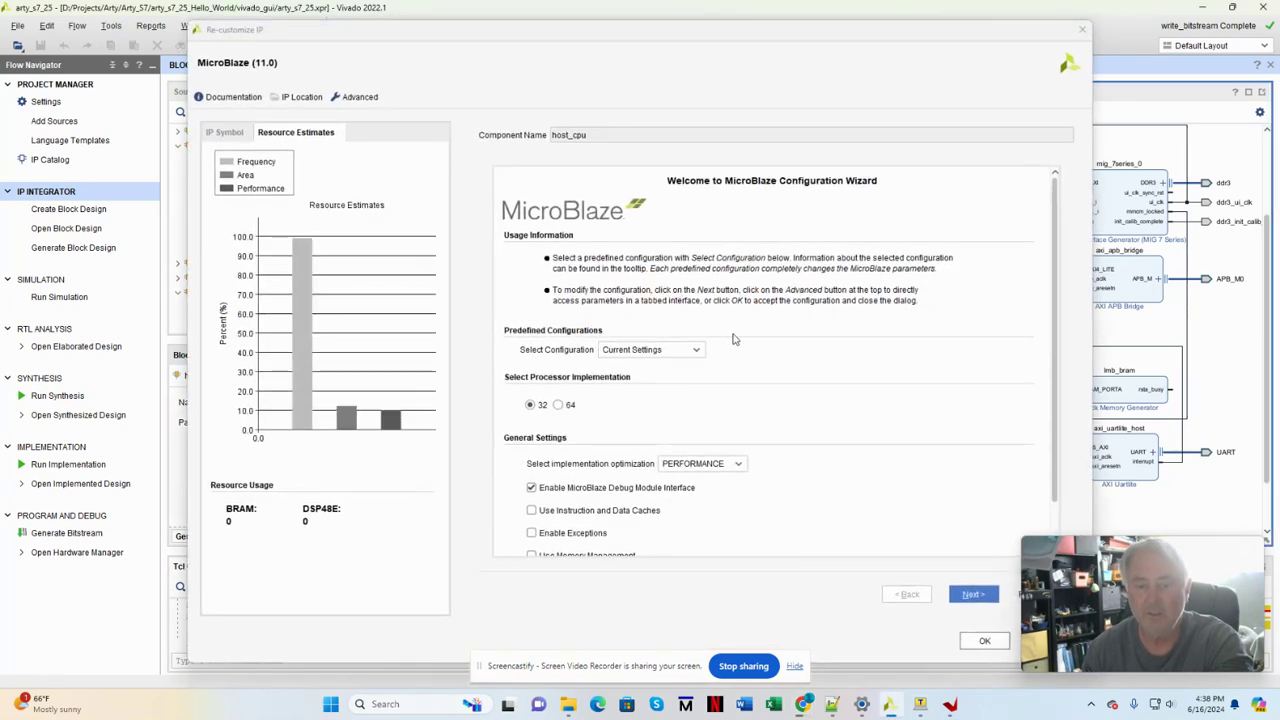
left_click(968, 596)
left_click(971, 596)
left_click(971, 595)
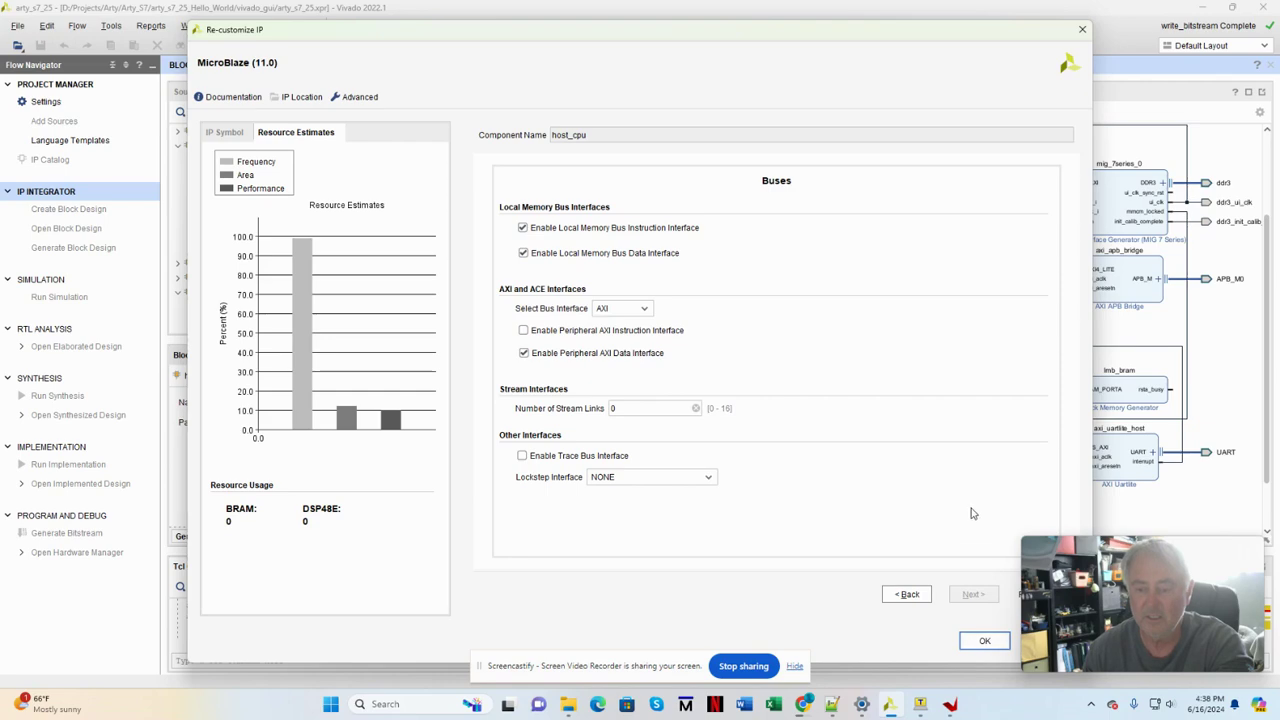
left_click_drag(838, 37, 731, 30)
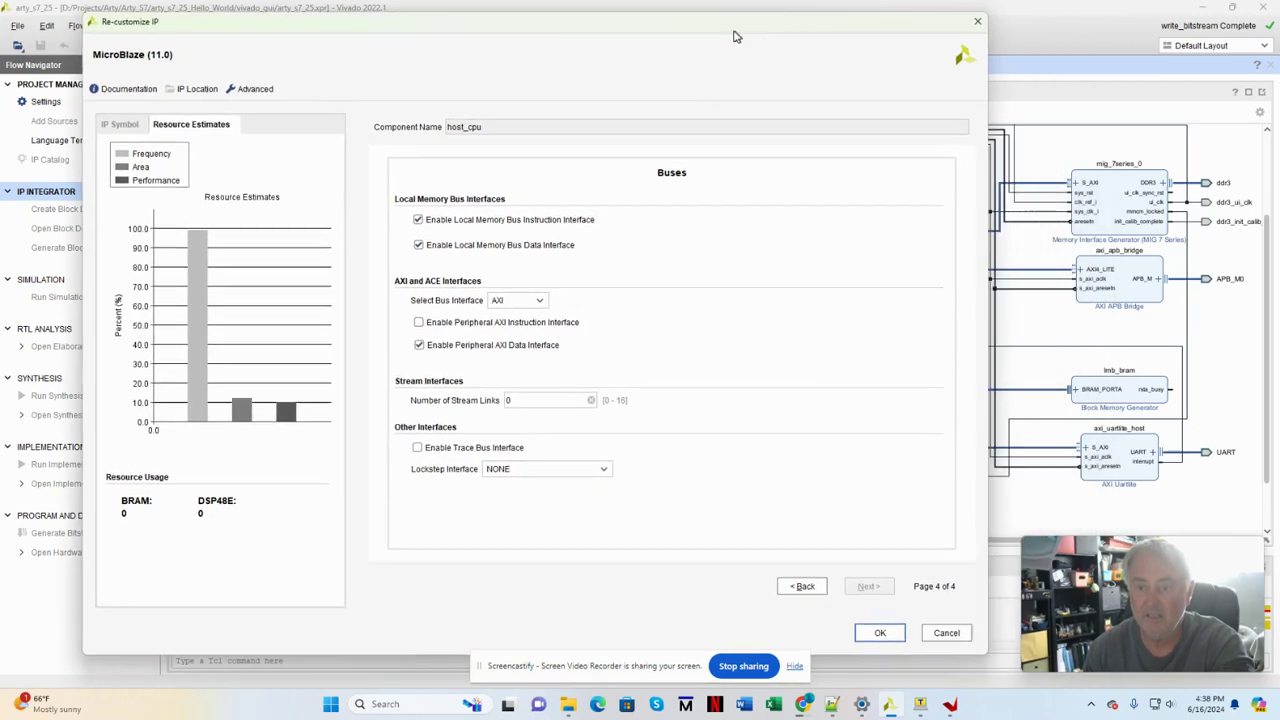
left_click(944, 634)
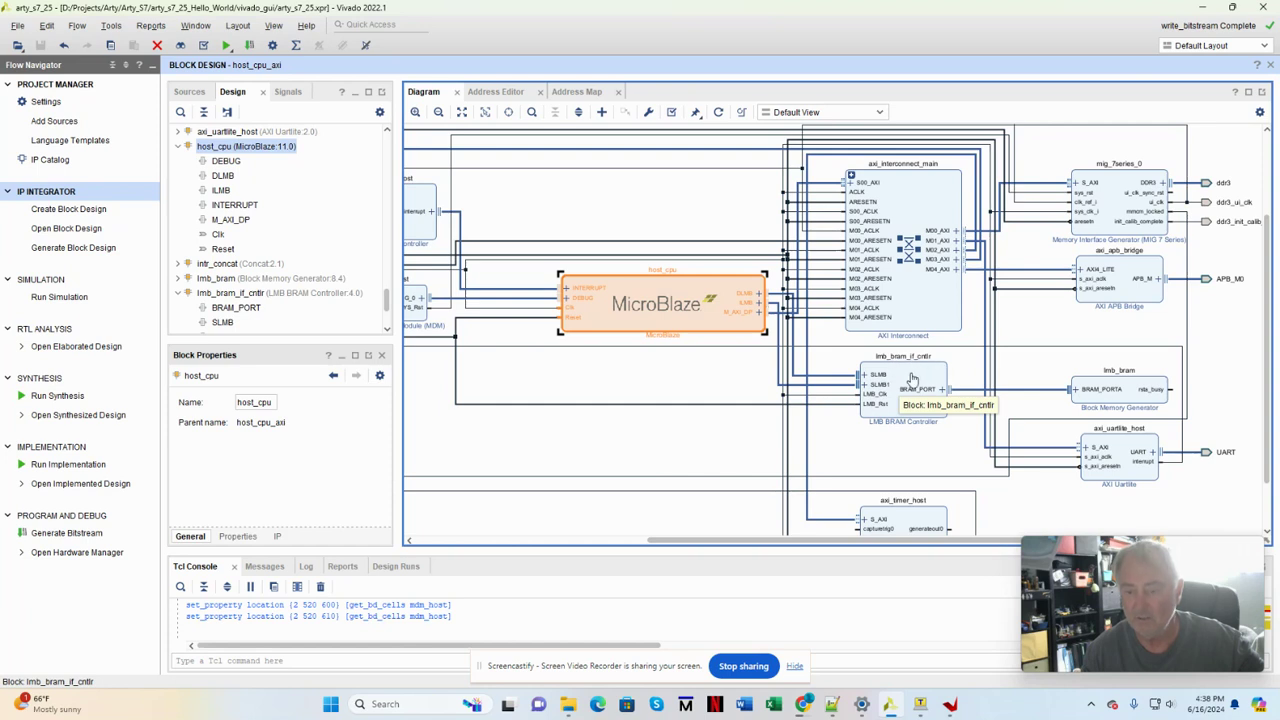
Inspect the Clk_0_1 net and lmb_bram's BRAM_PORTA settings, leaving them unchanged.
left_click(831, 400)
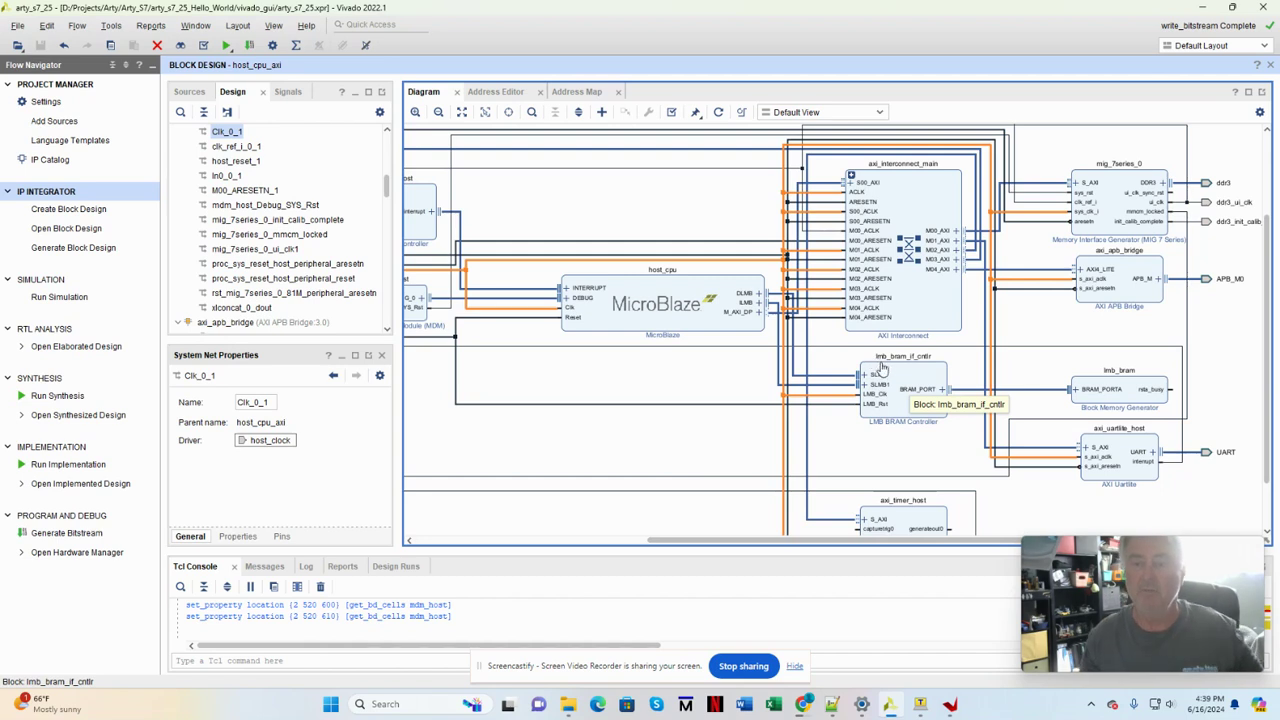
left_click(1110, 386)
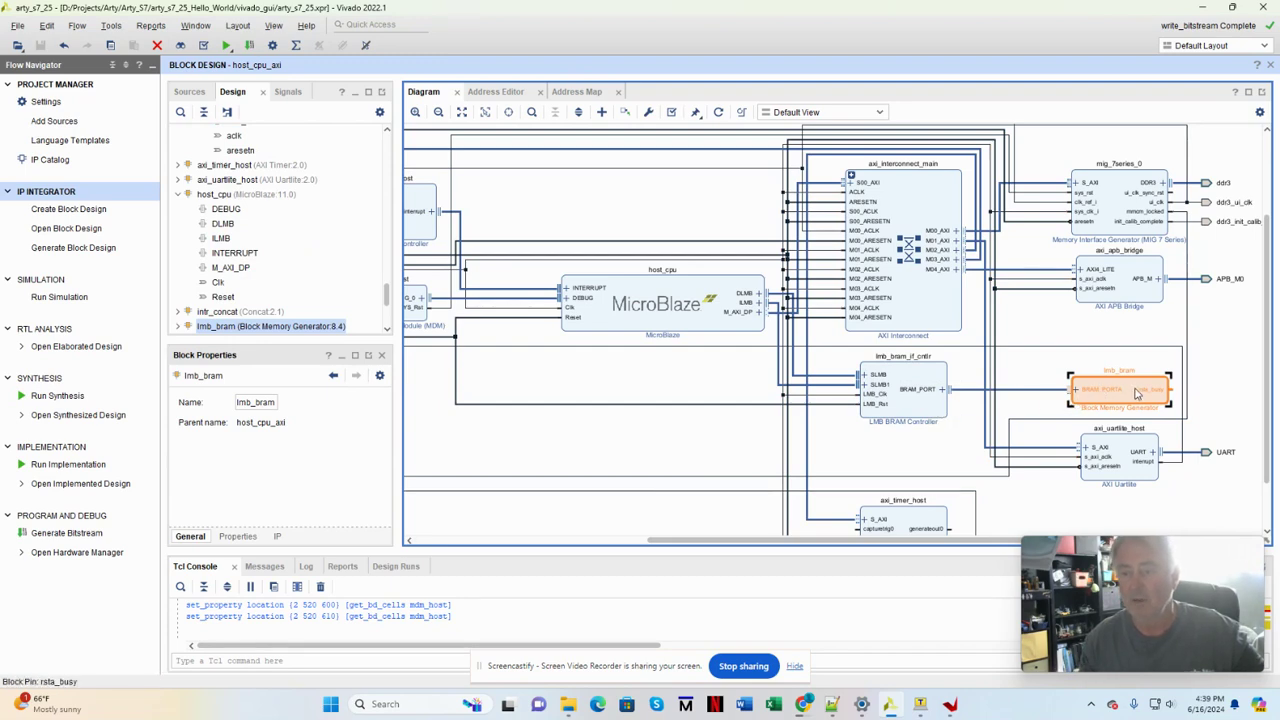
double_click(1125, 393)
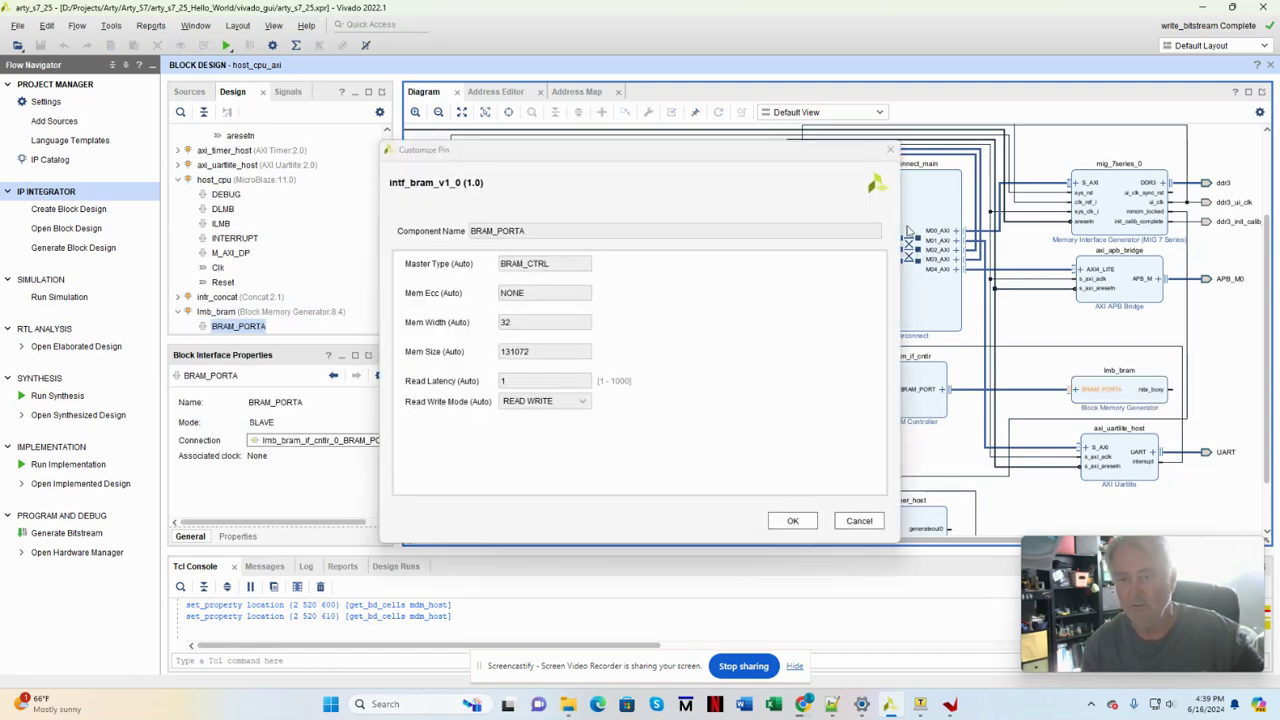
left_click(859, 520)
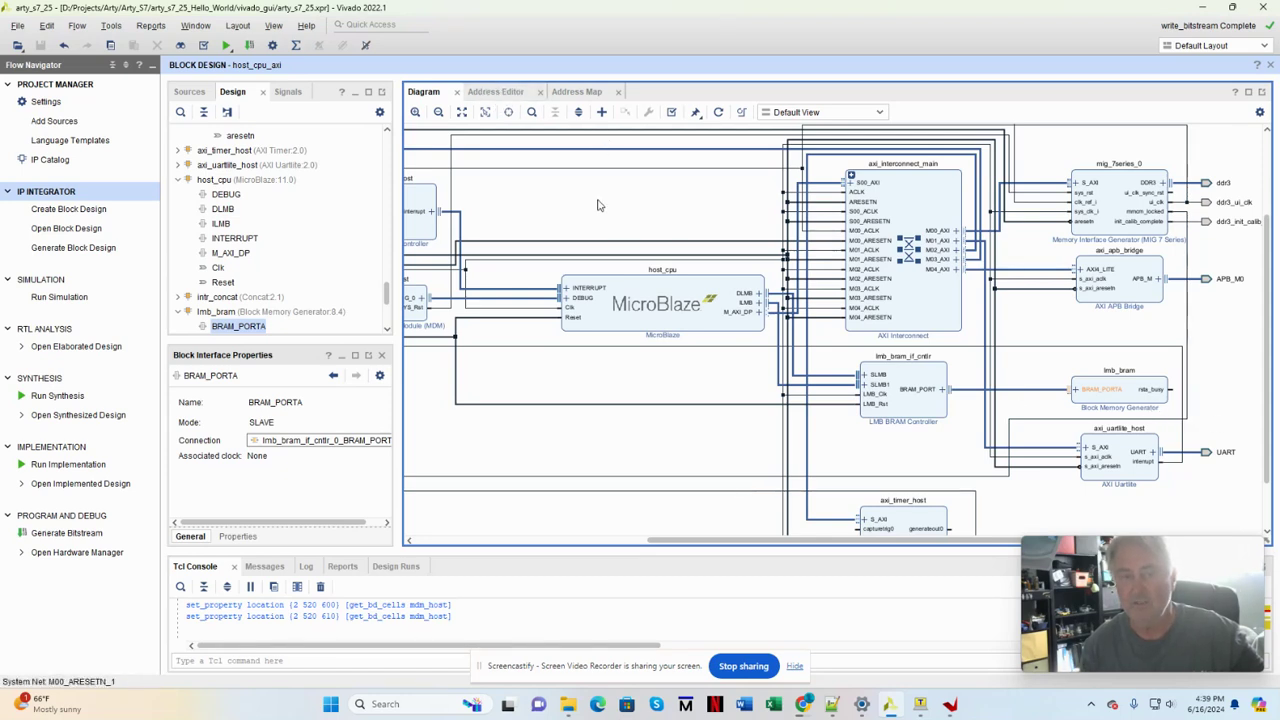
In the Address Editor, expand Network 0's host_cpu data segments and keep SLMB at 128K.
left_click(513, 95)
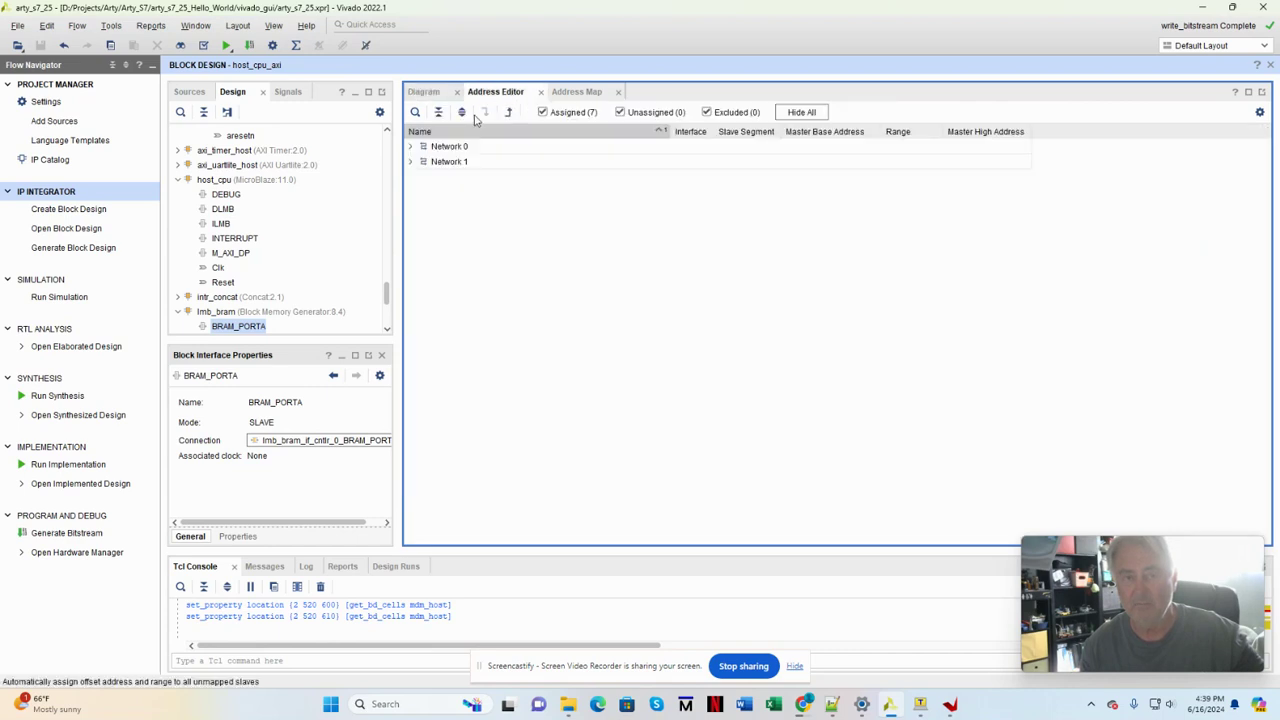
left_click(410, 146)
left_click(421, 162)
left_click(431, 177)
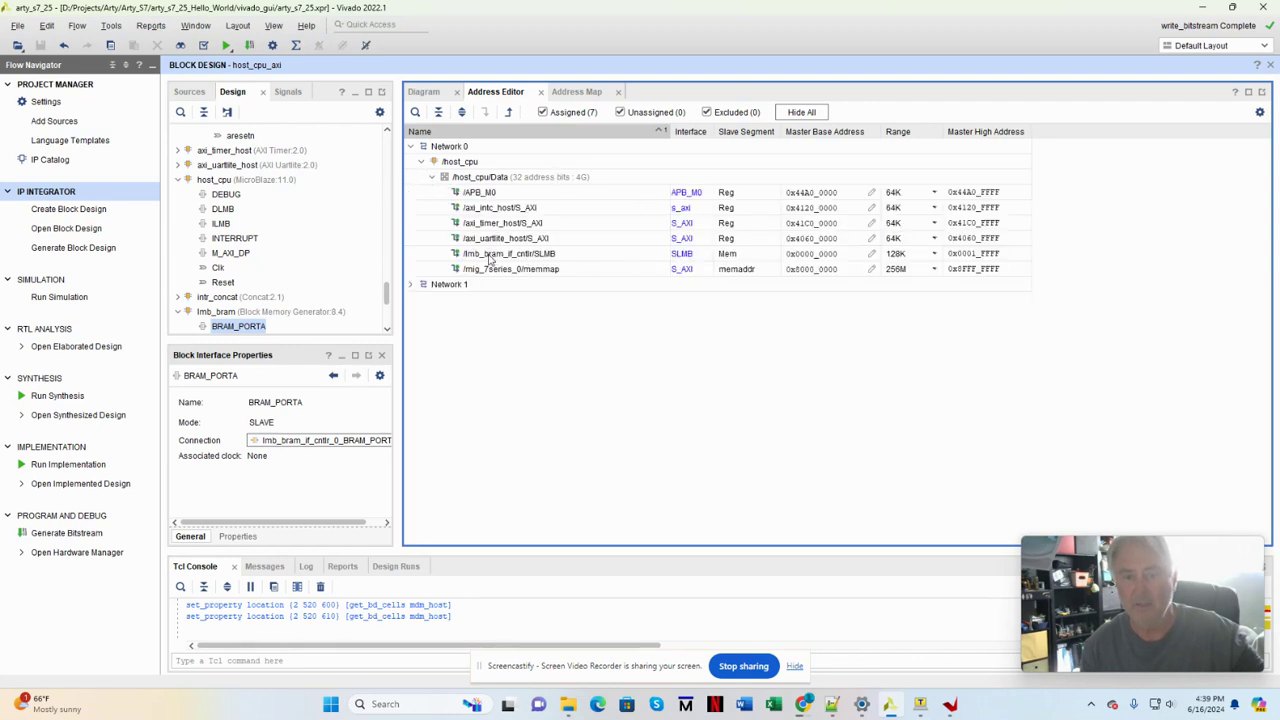
left_click(489, 257)
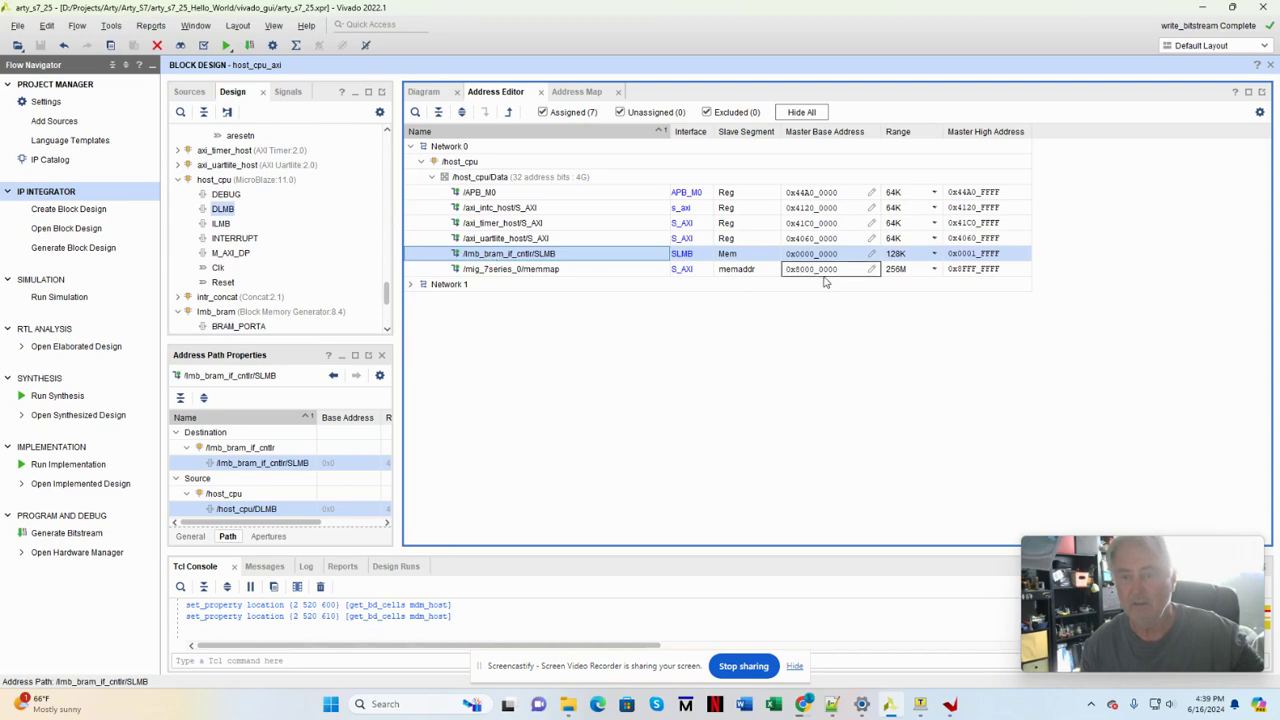
left_click(934, 256)
left_click(934, 256)
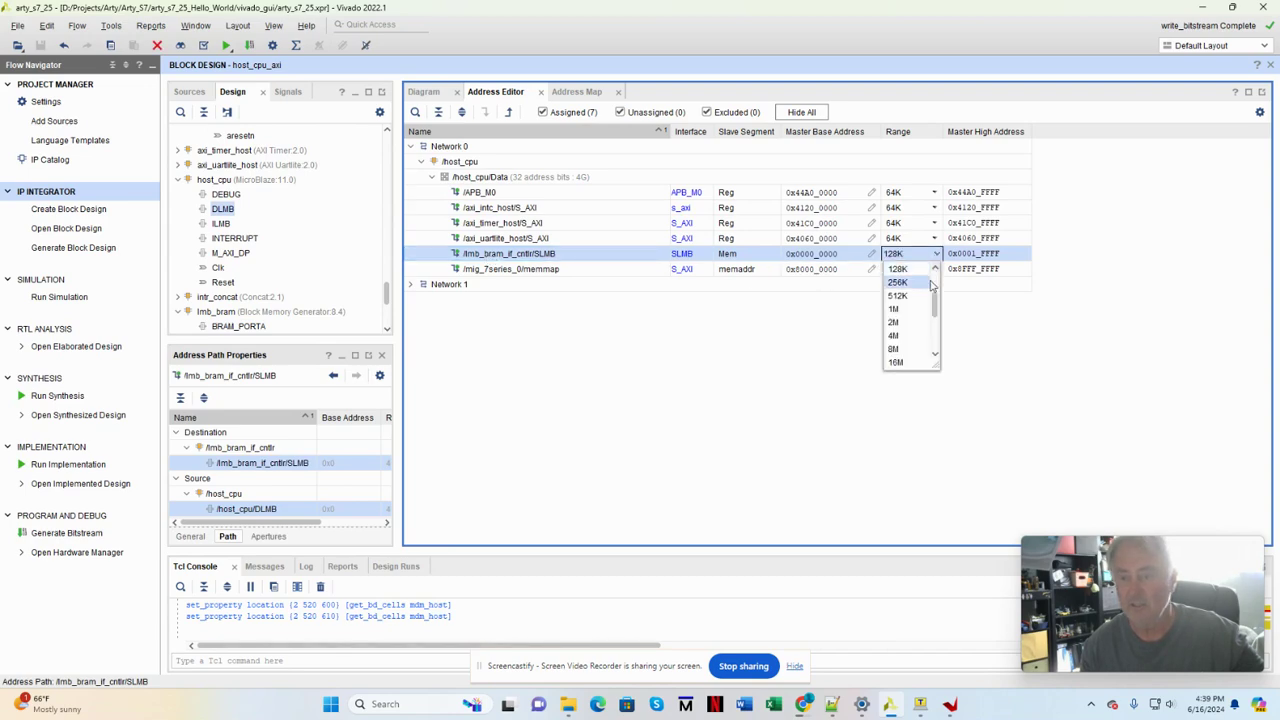
scroll(910, 300, "up", 2)
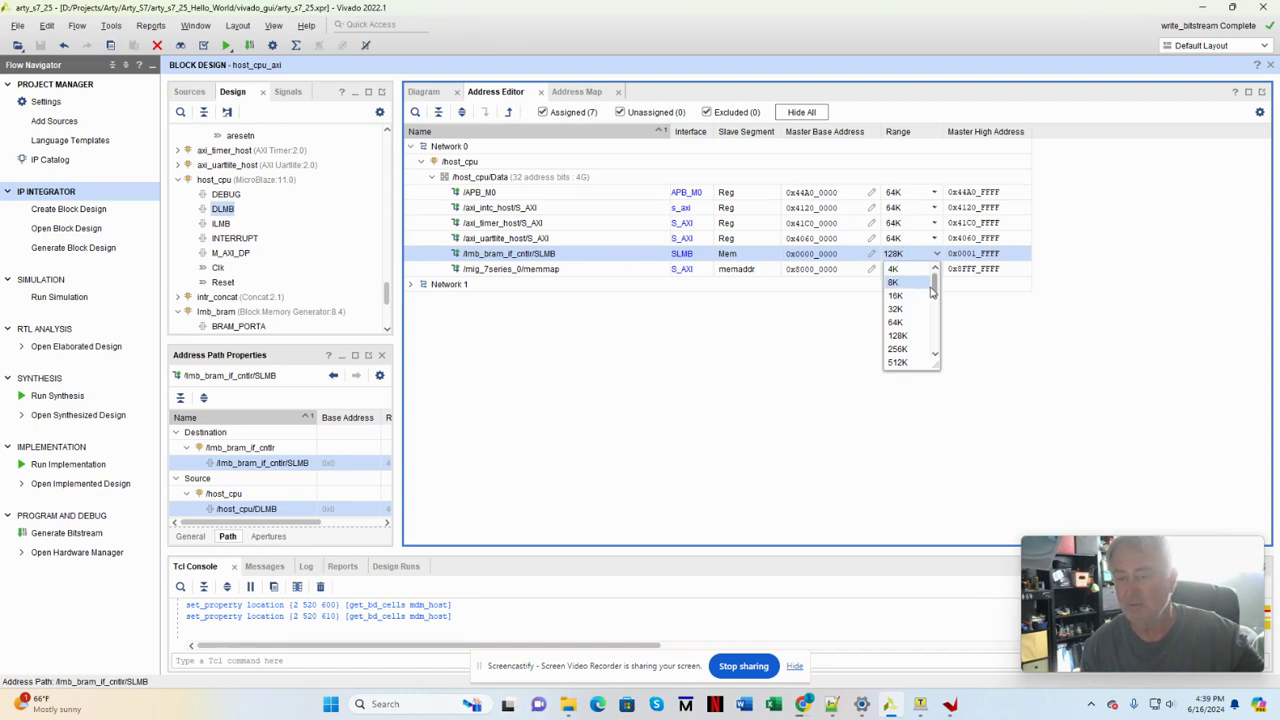
left_click(907, 338)
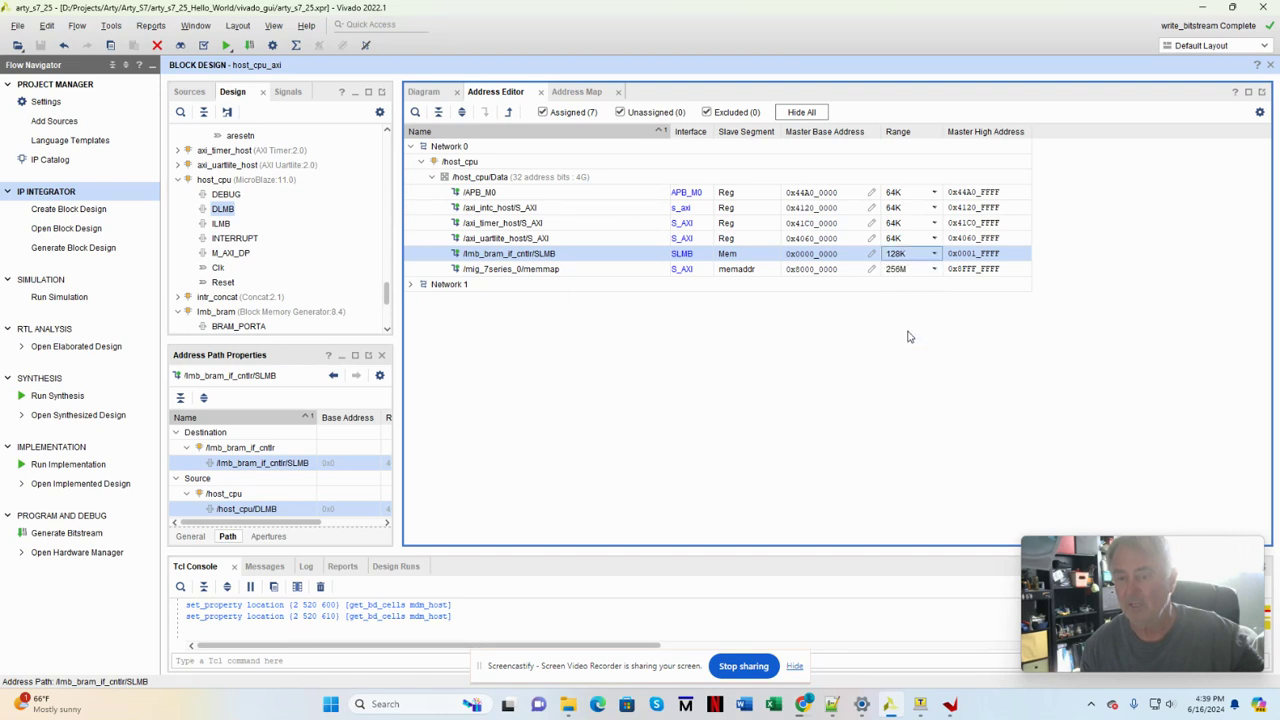
Expand Network 1's host_cpu instruction LMB segment, then minimize Vivado.
left_click(410, 285)
left_click(421, 300)
left_click(431, 316)
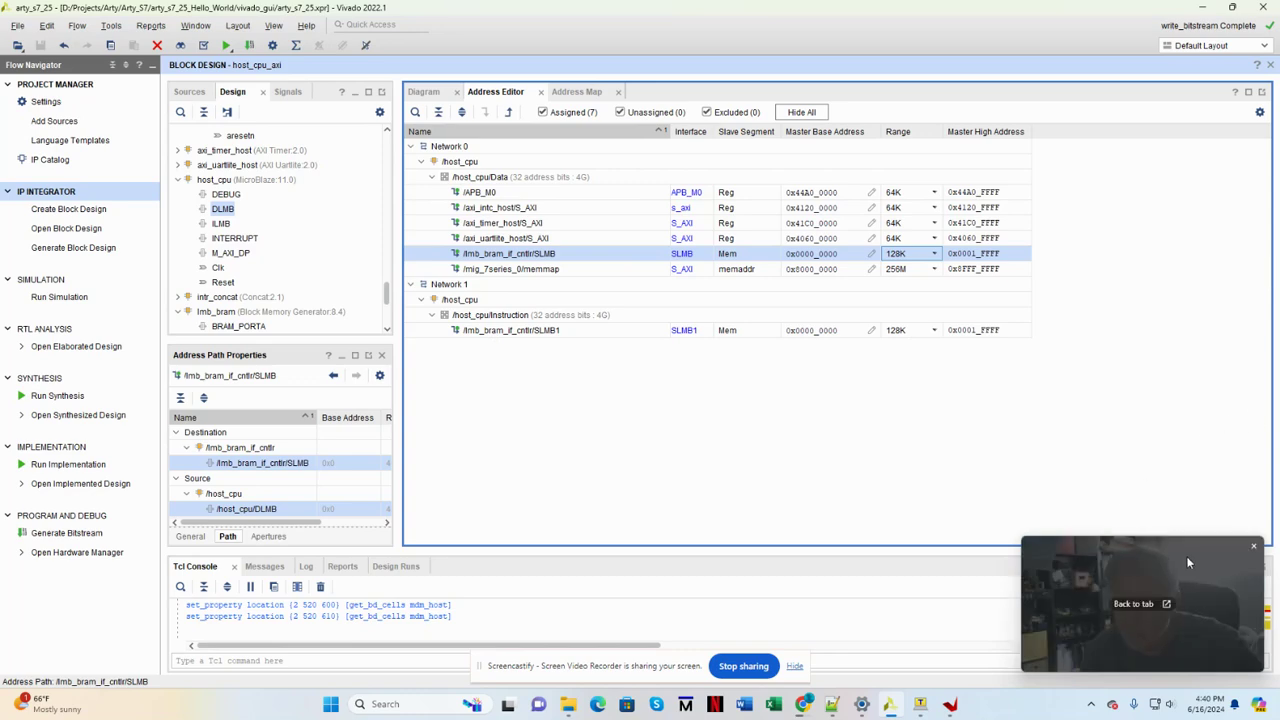
left_click_drag(1200, 544, 1180, 409)
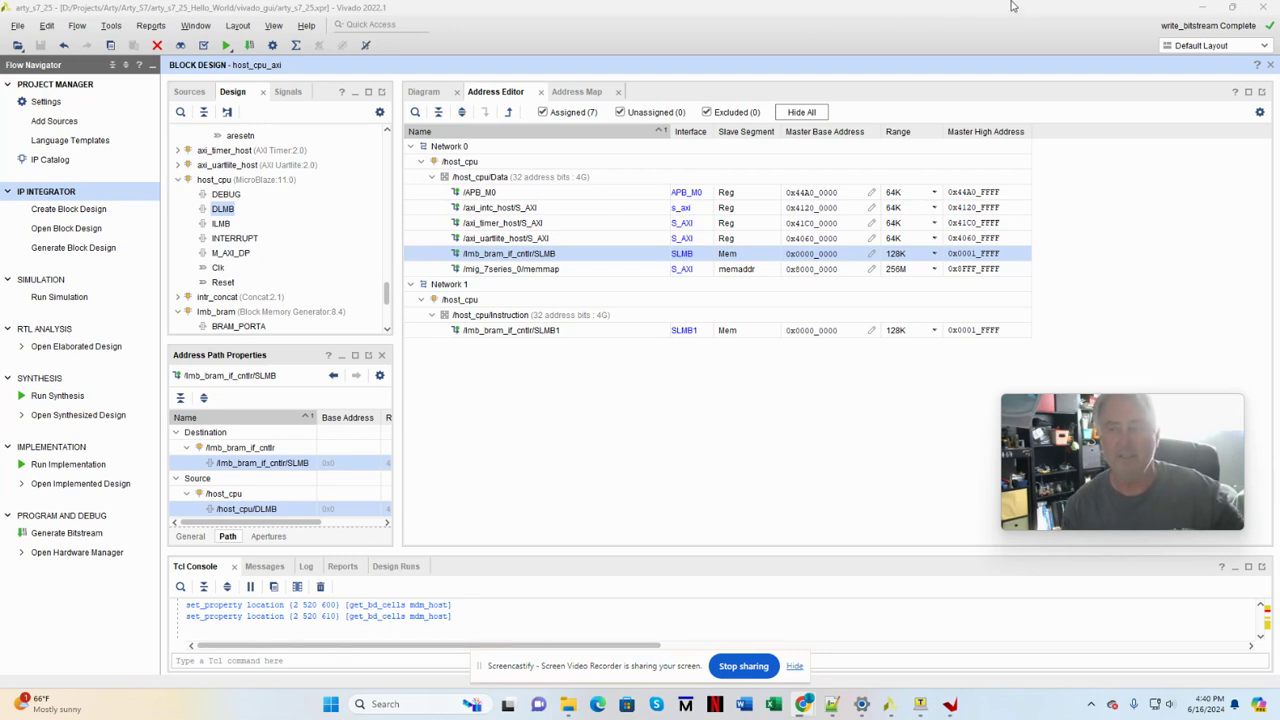
left_click(1203, 8)
Browse arty_s7_25_Hello_World and vivado_gui, then go back into the vitis folder.
left_click(878, 126)
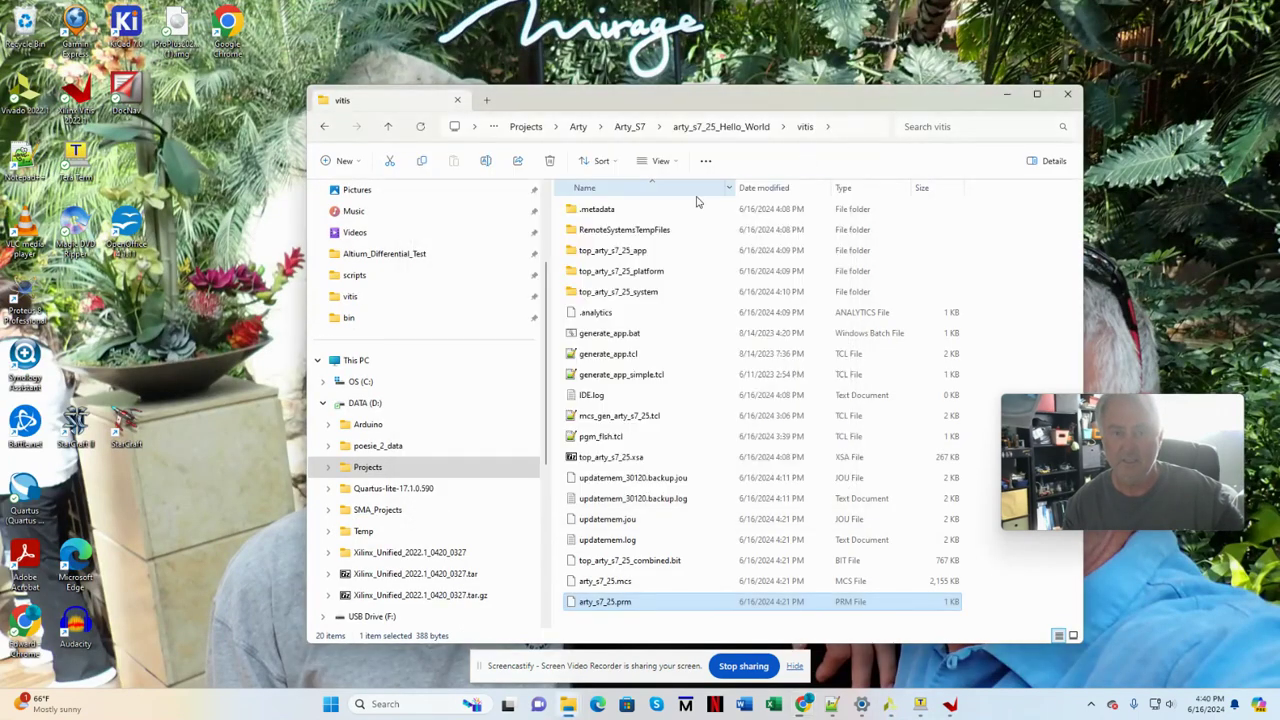
left_click(716, 127)
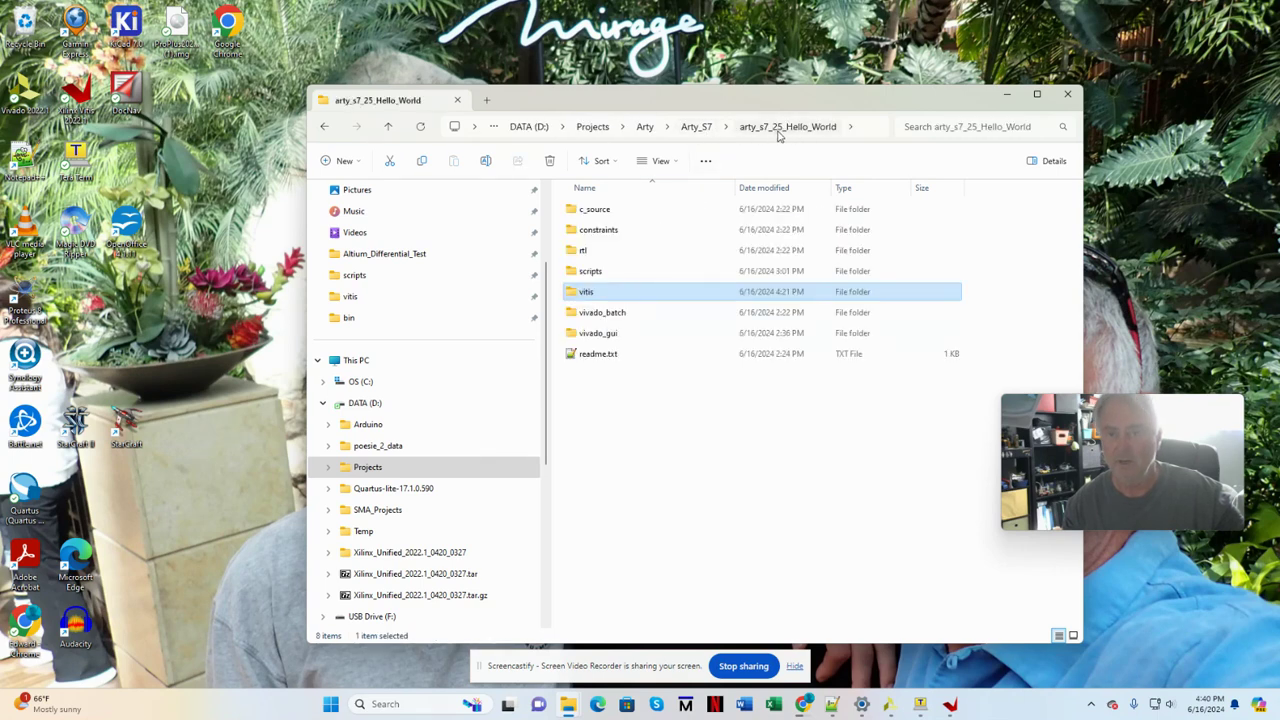
double_click(600, 336)
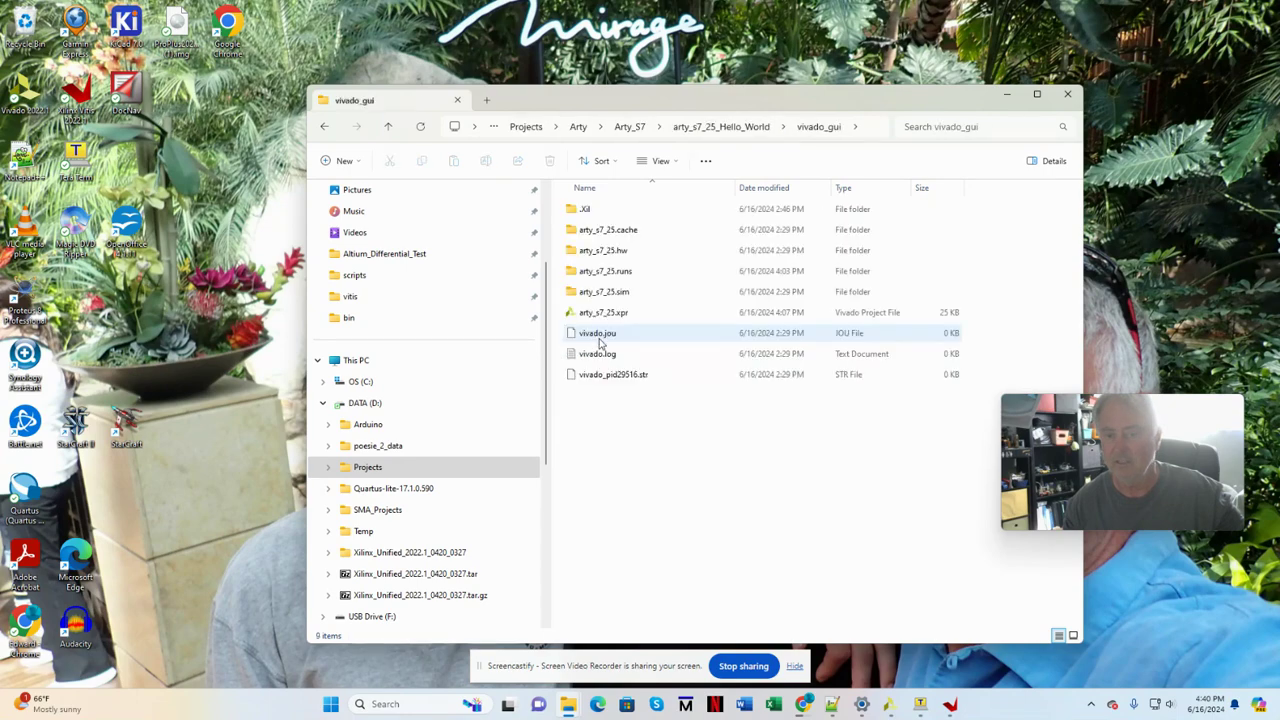
left_click(752, 131)
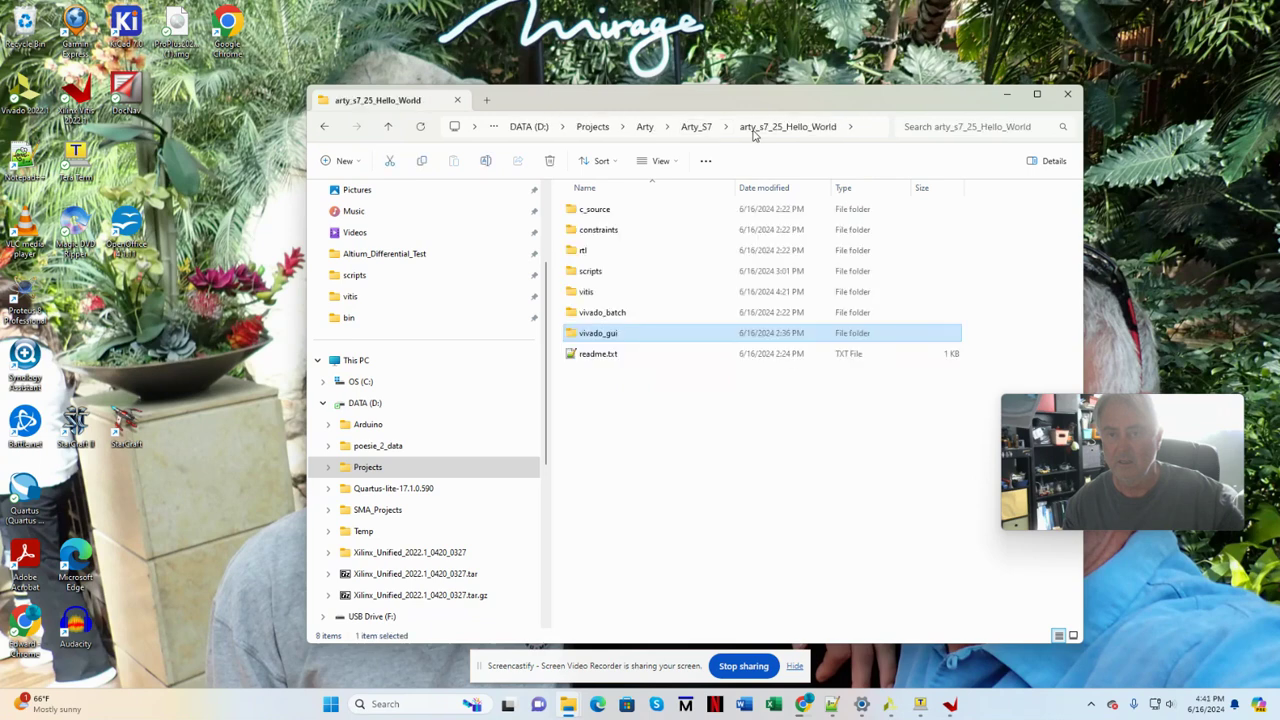
double_click(590, 300)
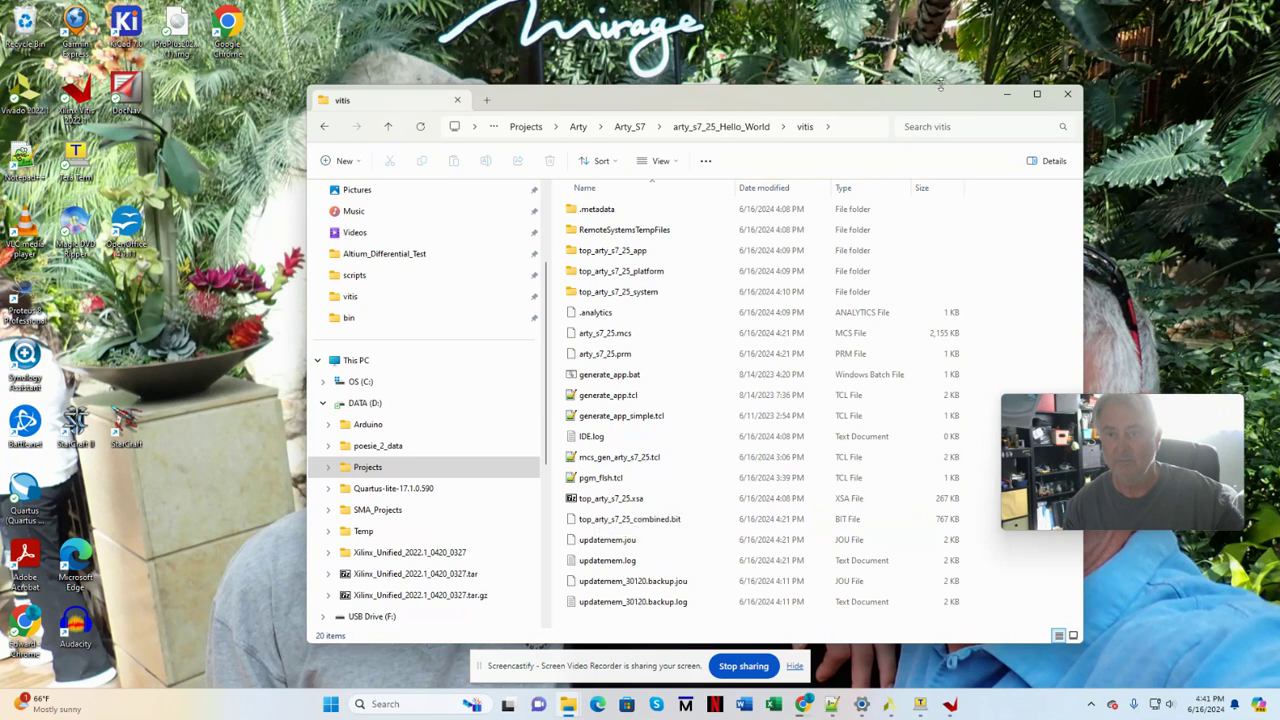
left_click_drag(918, 104, 877, 77)
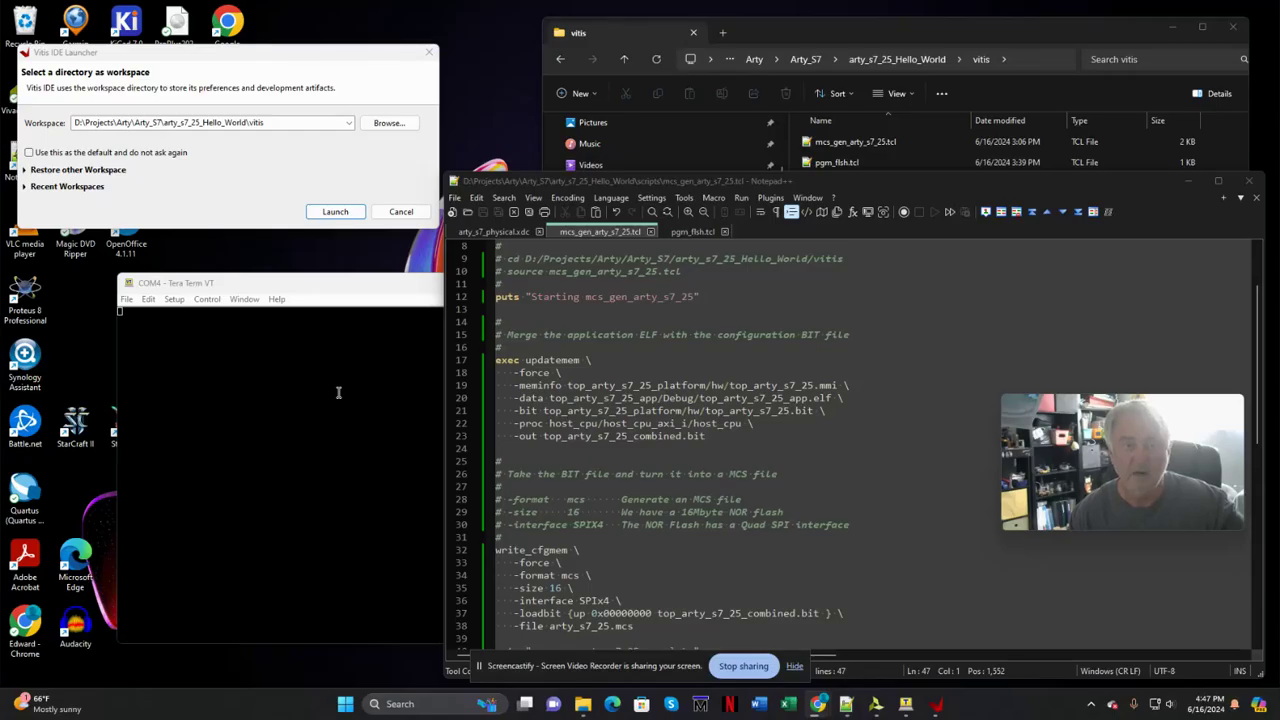
Recheck vivado_gui, return to vitis, and launch Vitis IDE on the vitis workspace.
left_click(974, 25)
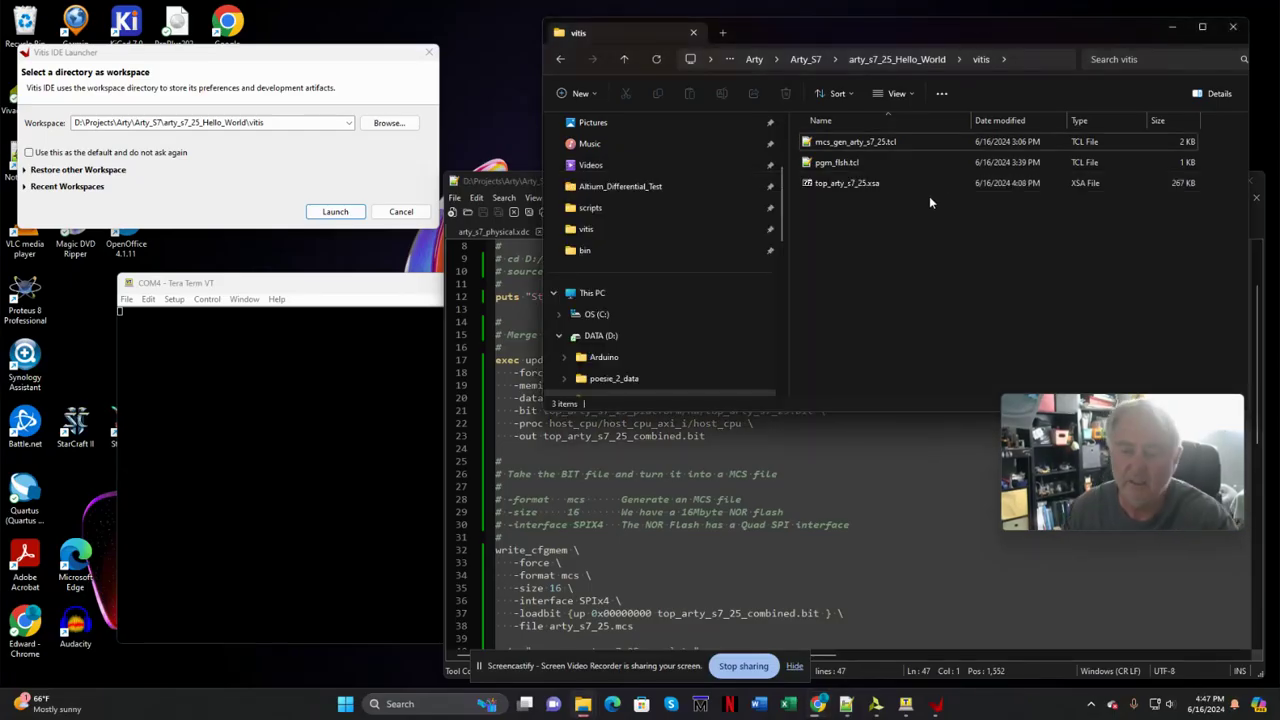
left_click(921, 60)
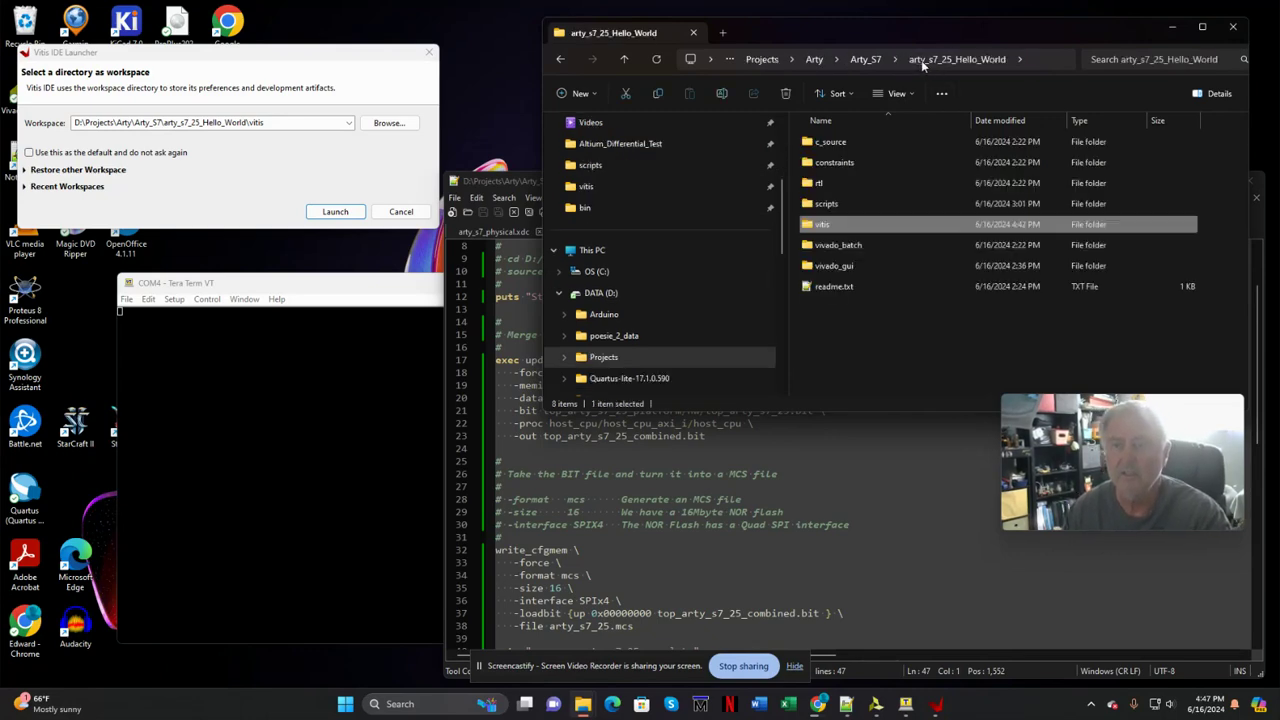
double_click(834, 268)
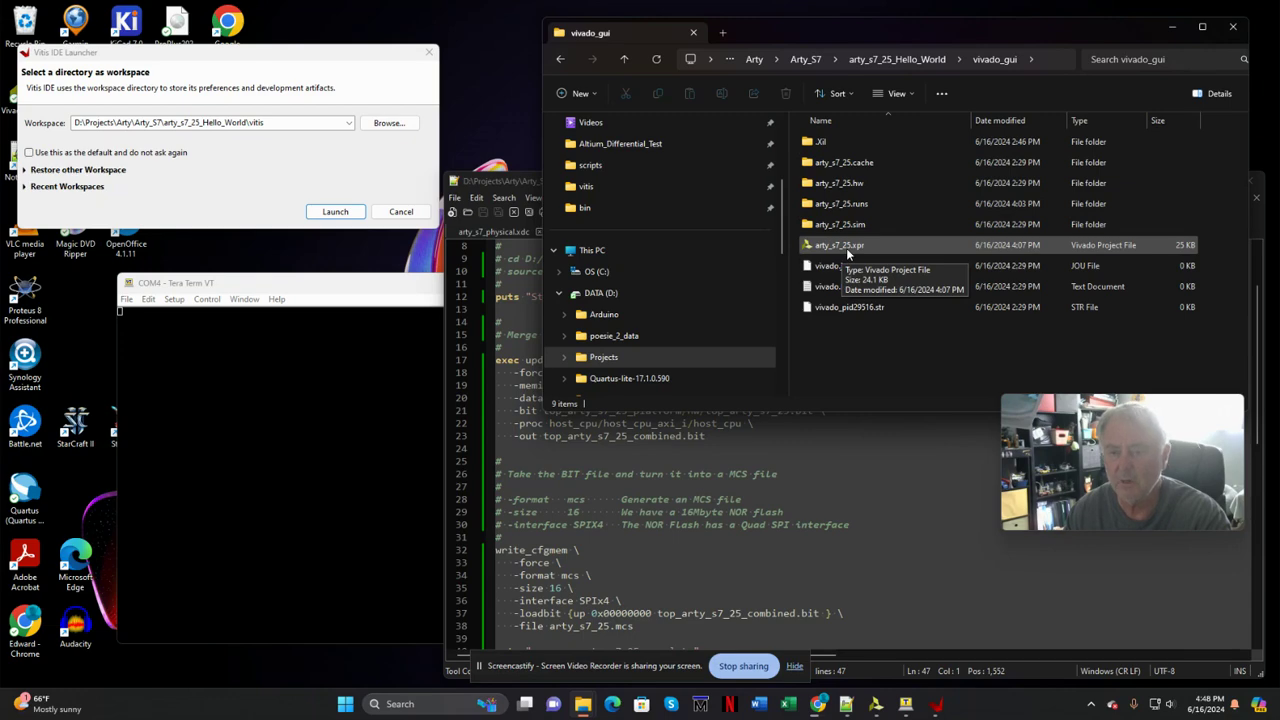
left_click(925, 62)
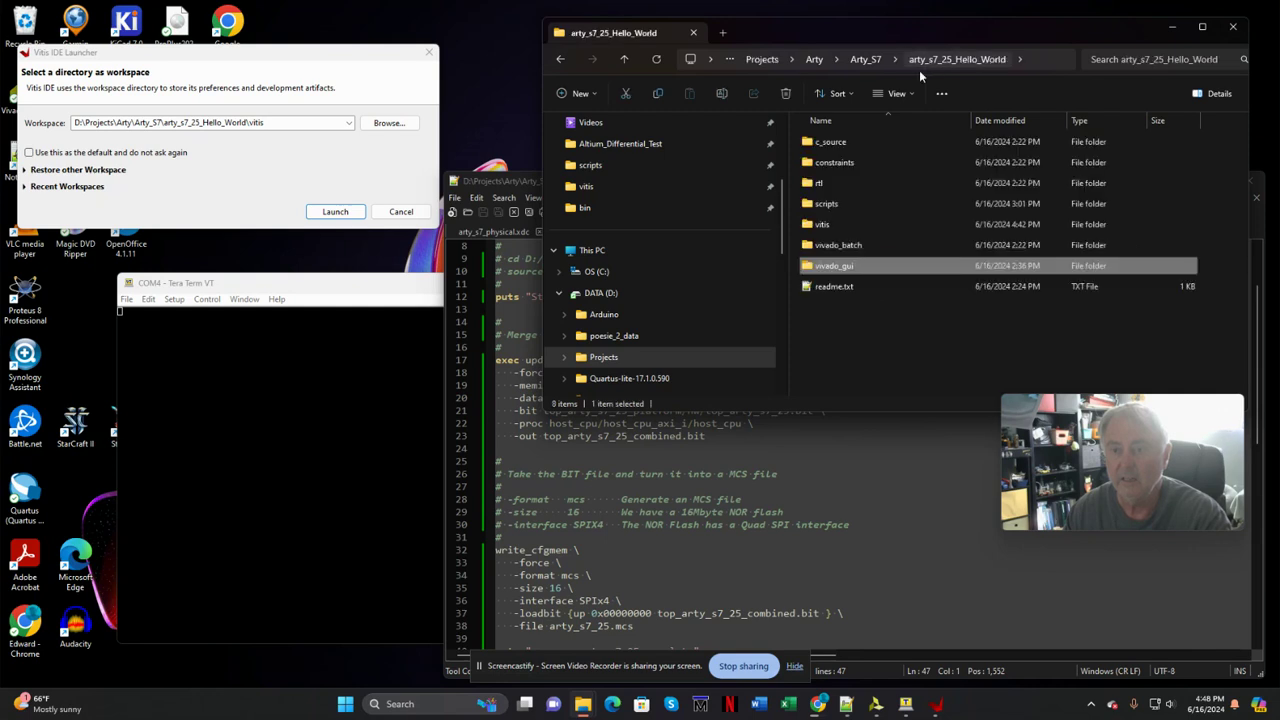
double_click(826, 228)
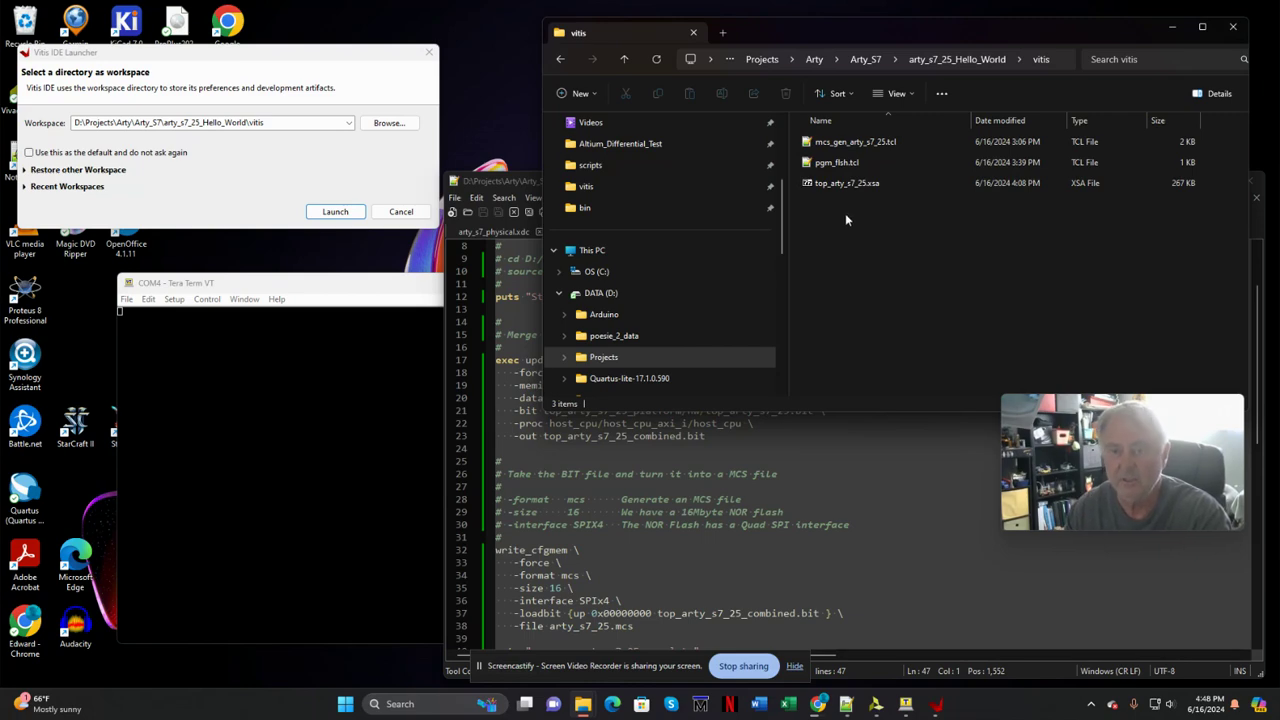
left_click(293, 78)
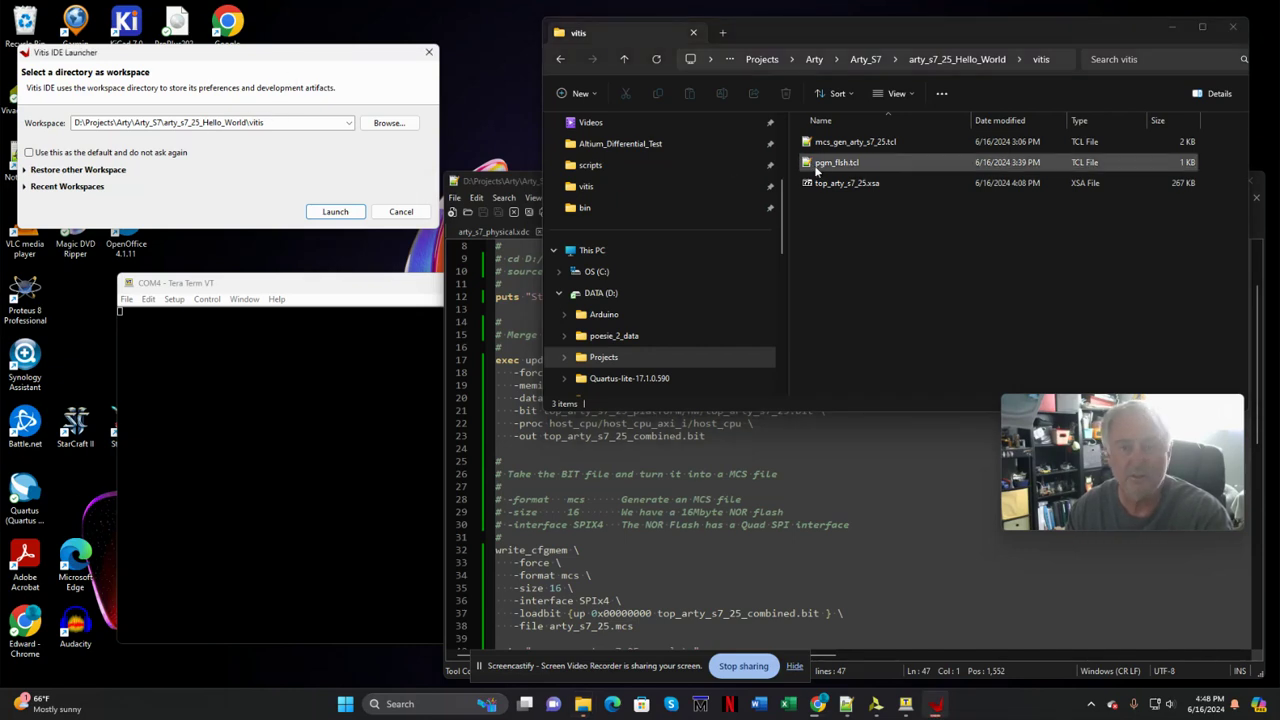
left_click(329, 212)
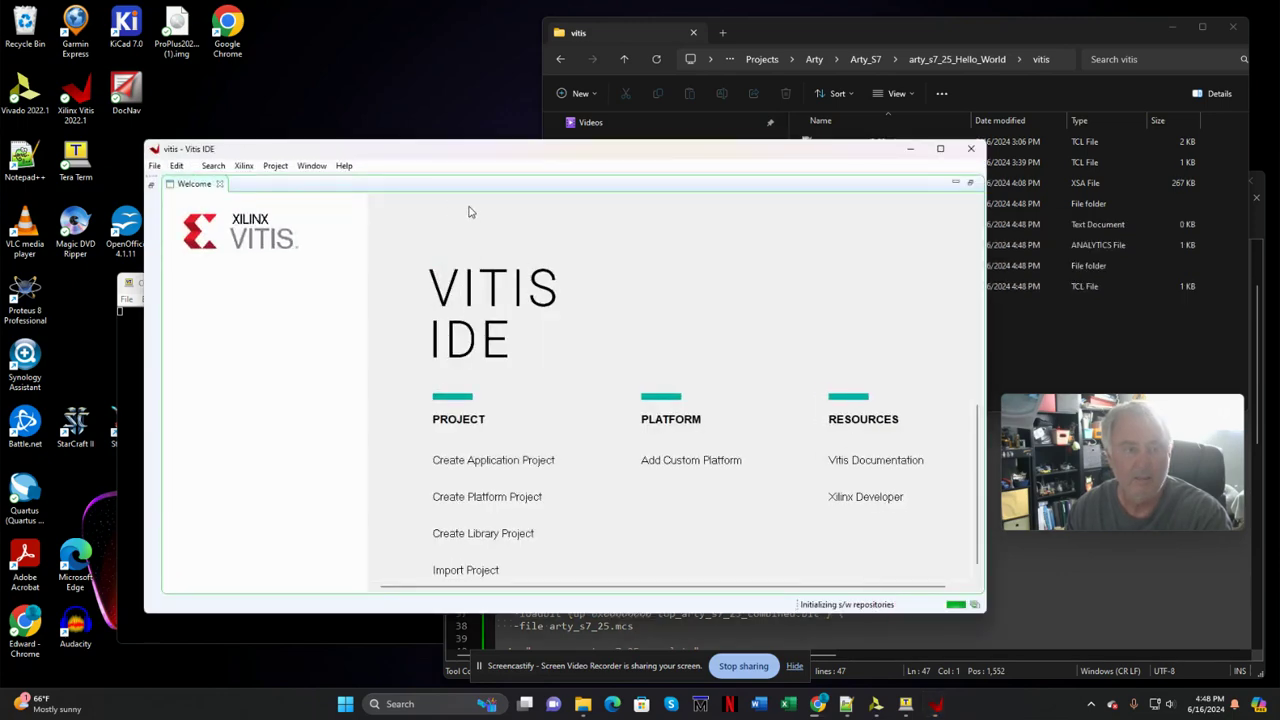
Start a new application project using top_arty_s7_25.xsa from the project's vitis folder as hardware.
left_click(495, 463)
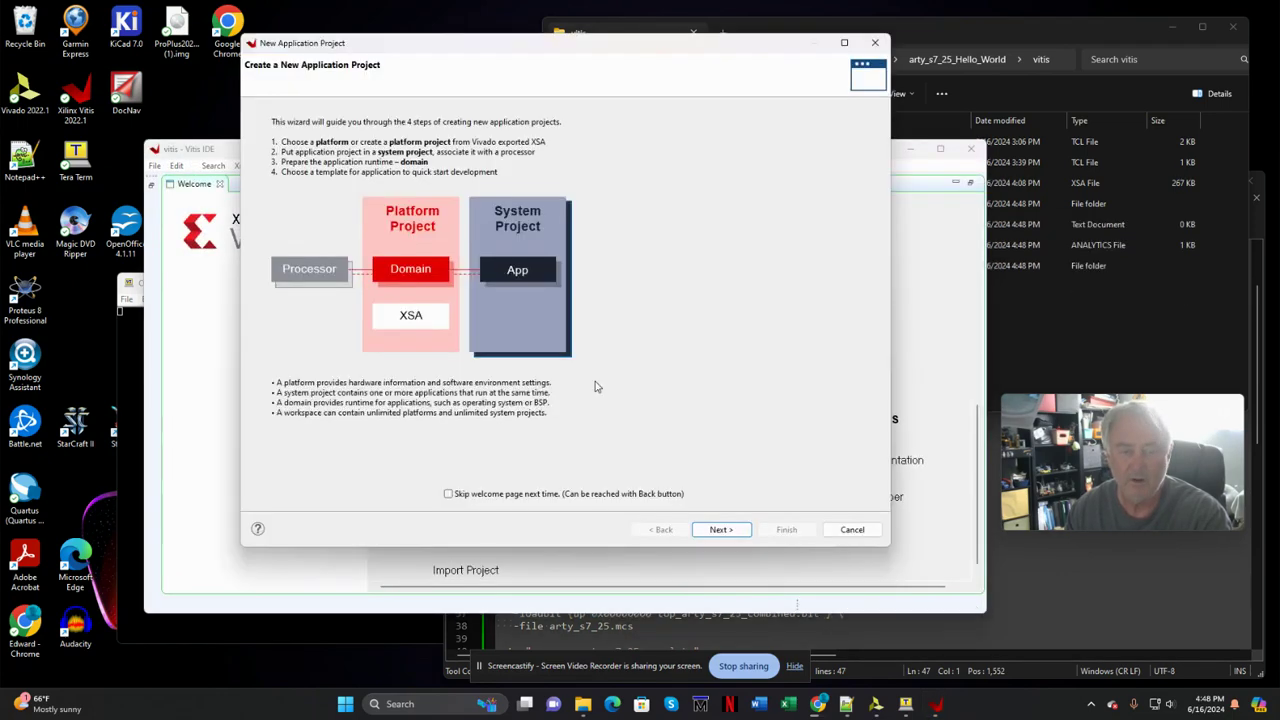
left_click(718, 530)
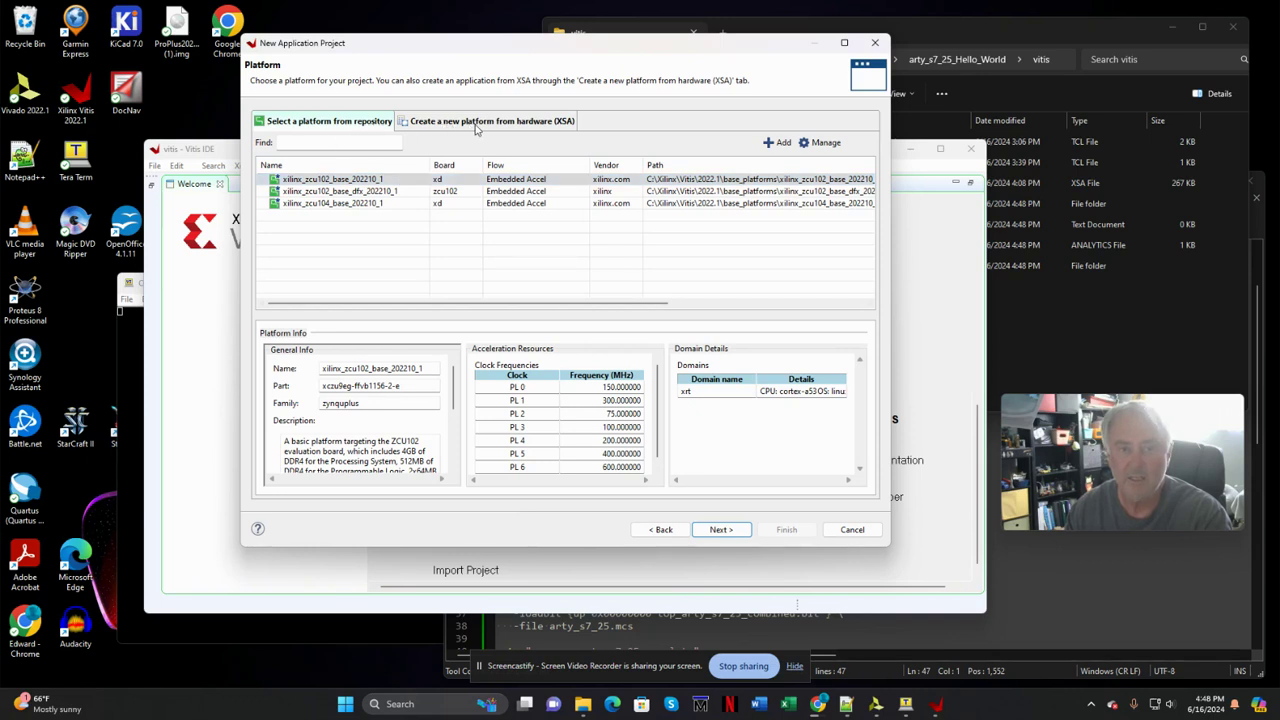
left_click(477, 125)
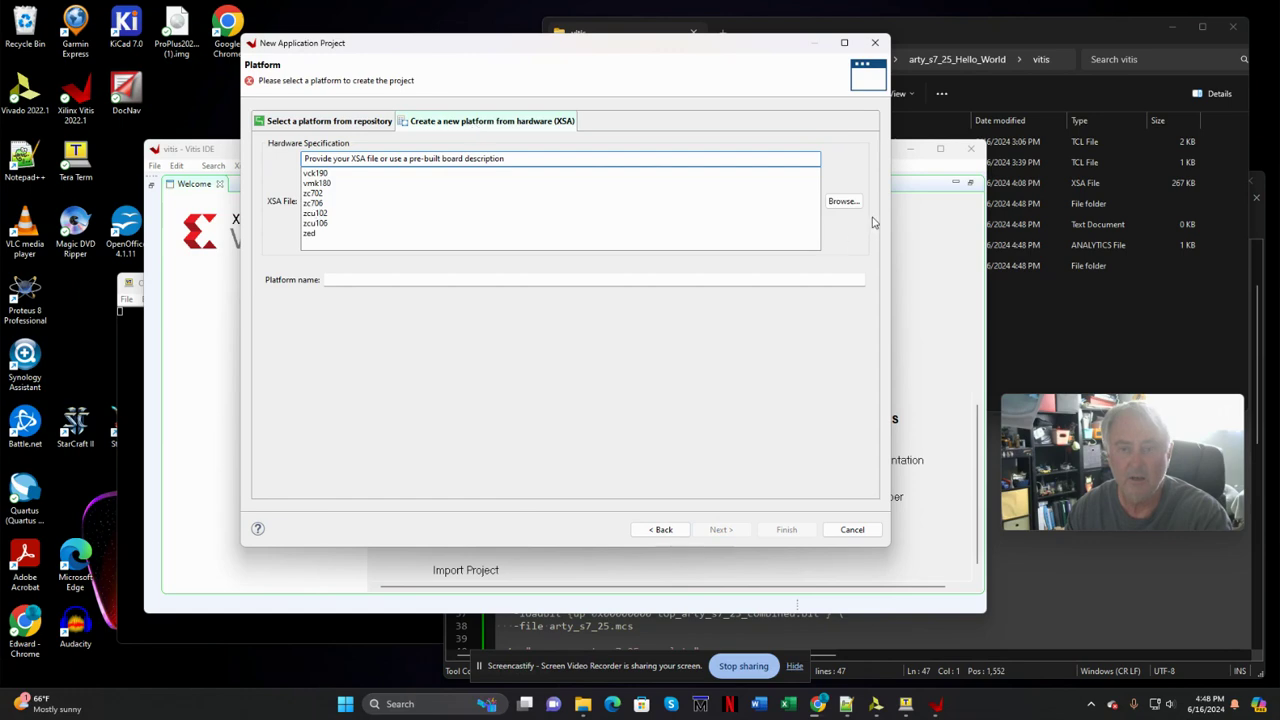
left_click(843, 201)
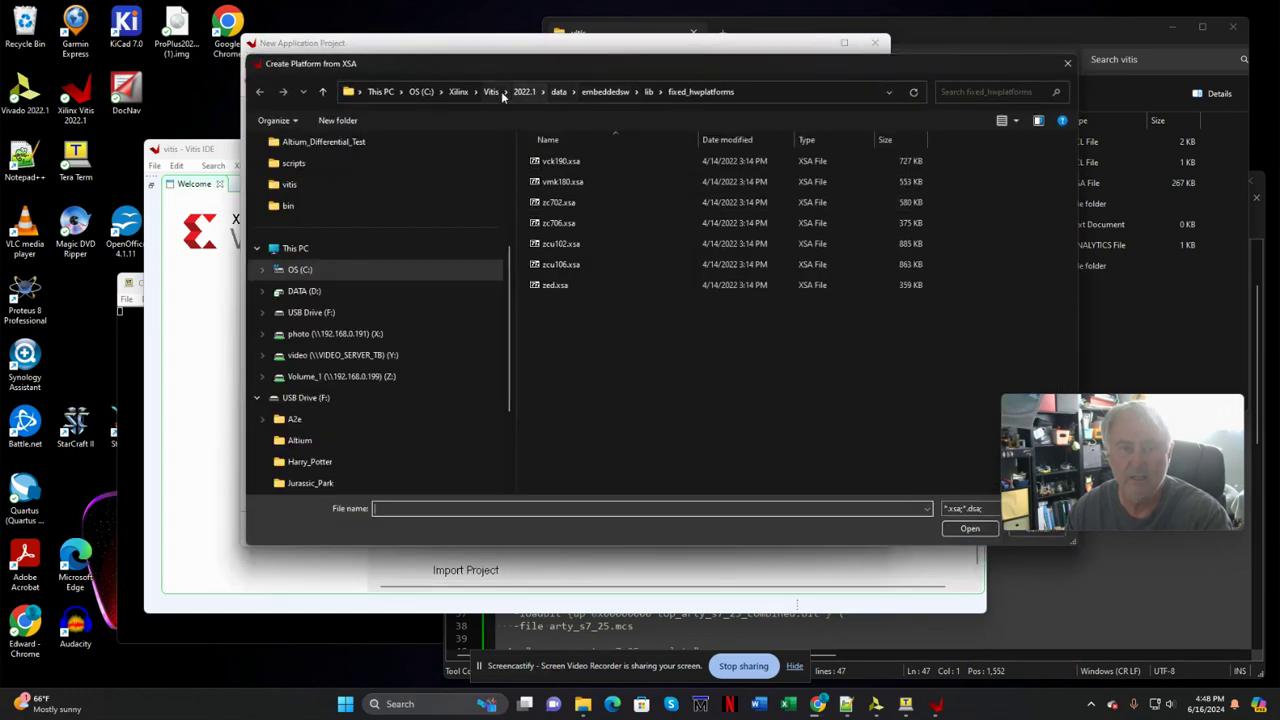
left_click(302, 291)
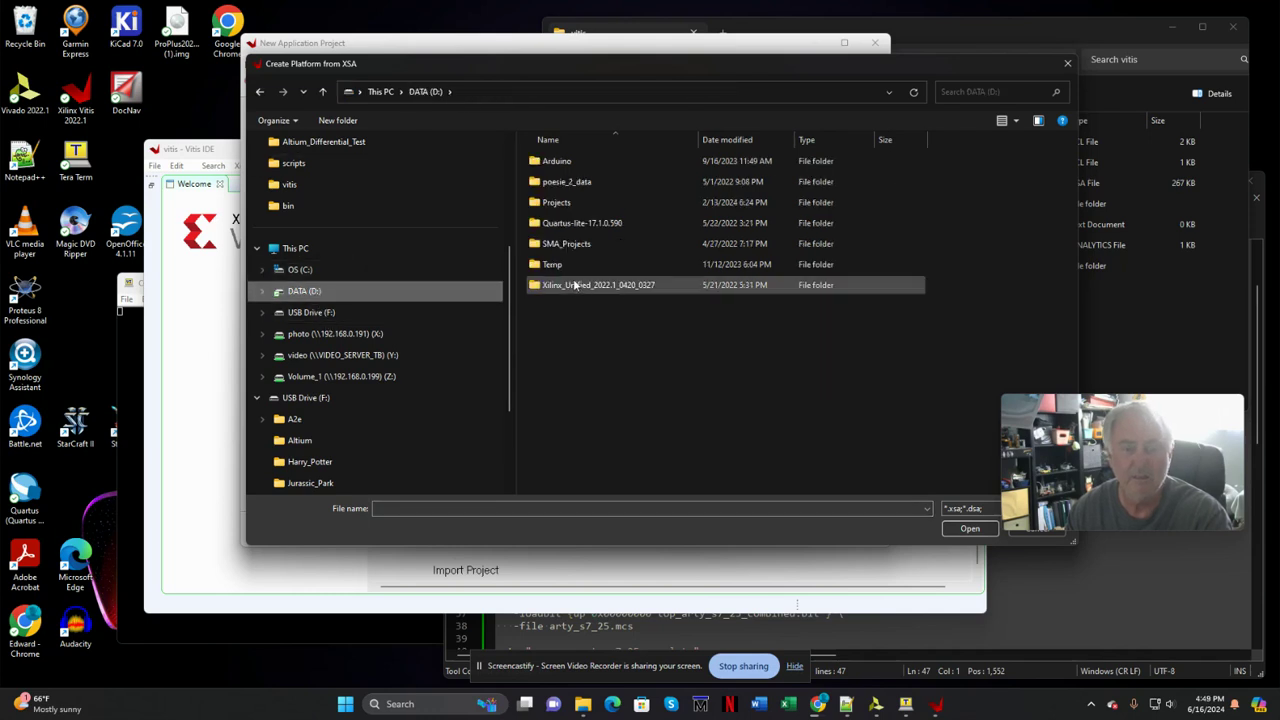
double_click(552, 204)
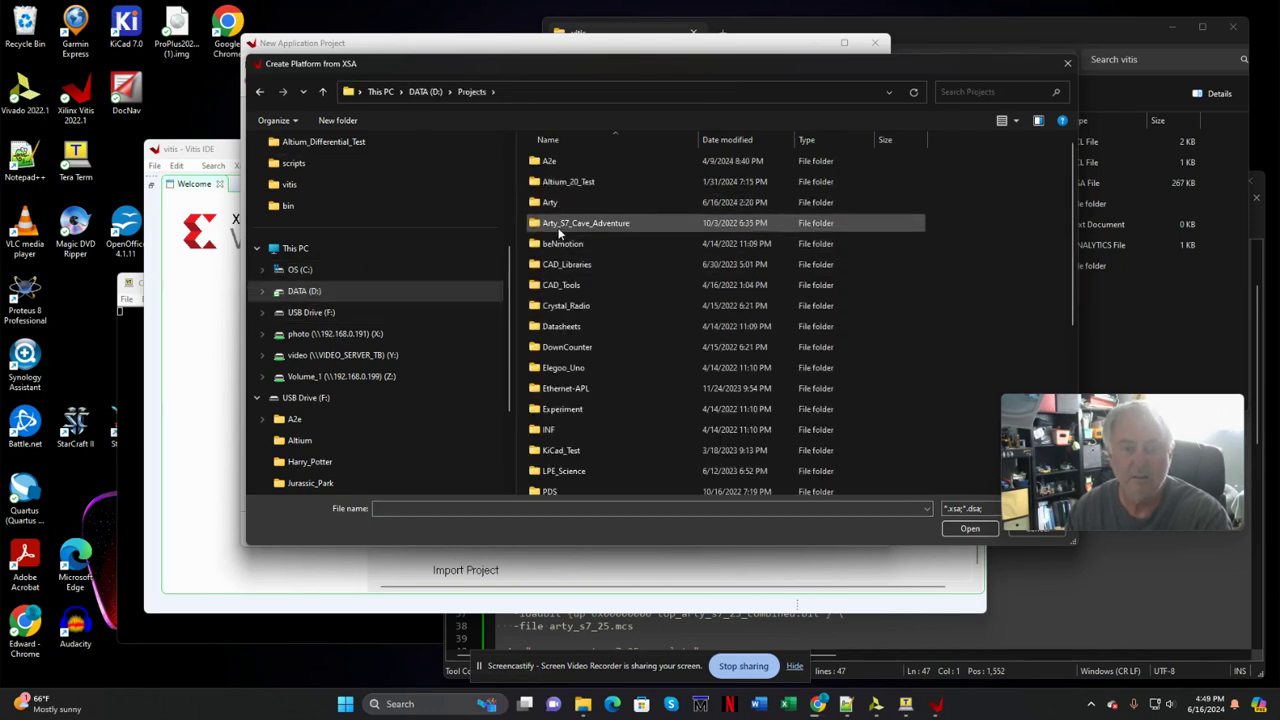
double_click(559, 205)
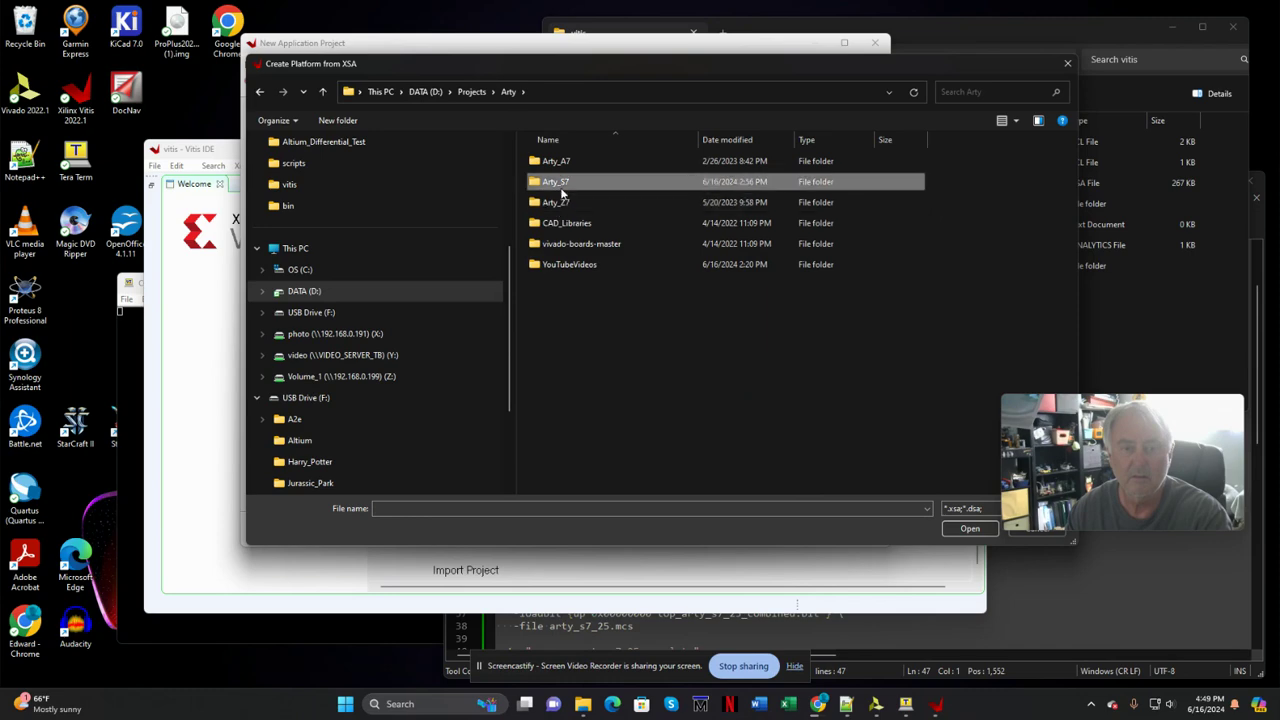
double_click(560, 187)
double_click(581, 162)
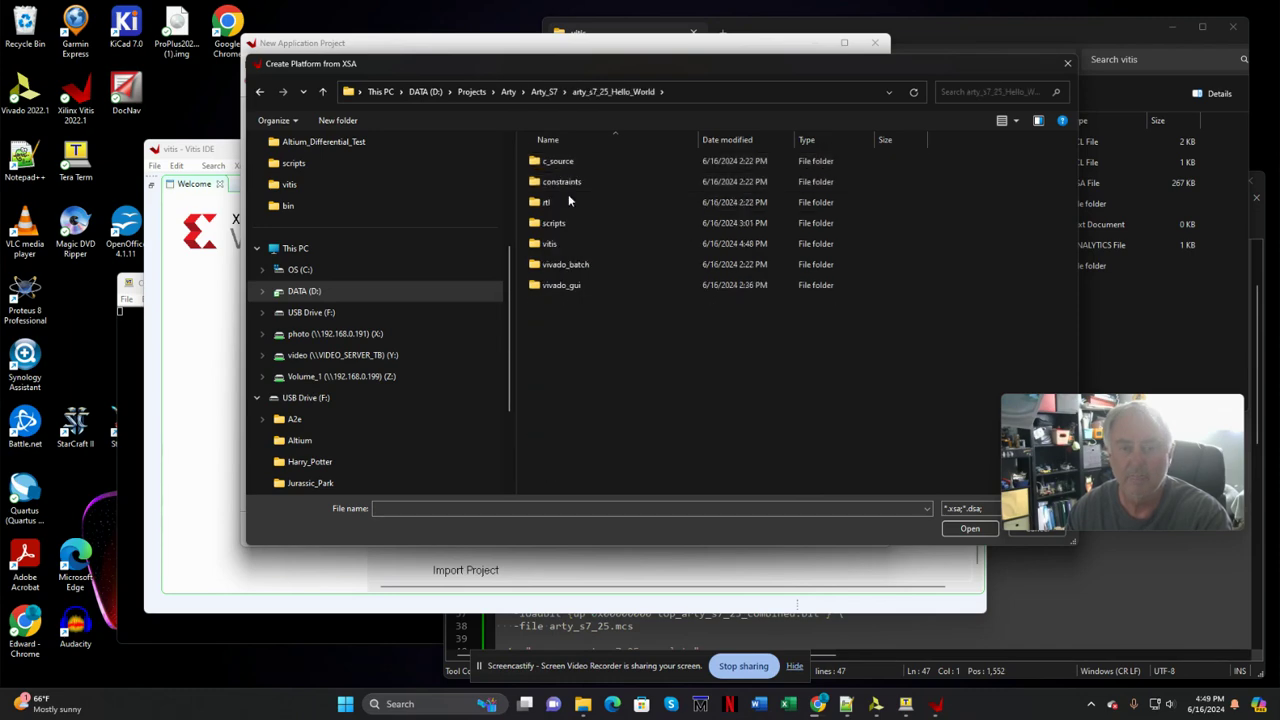
double_click(558, 244)
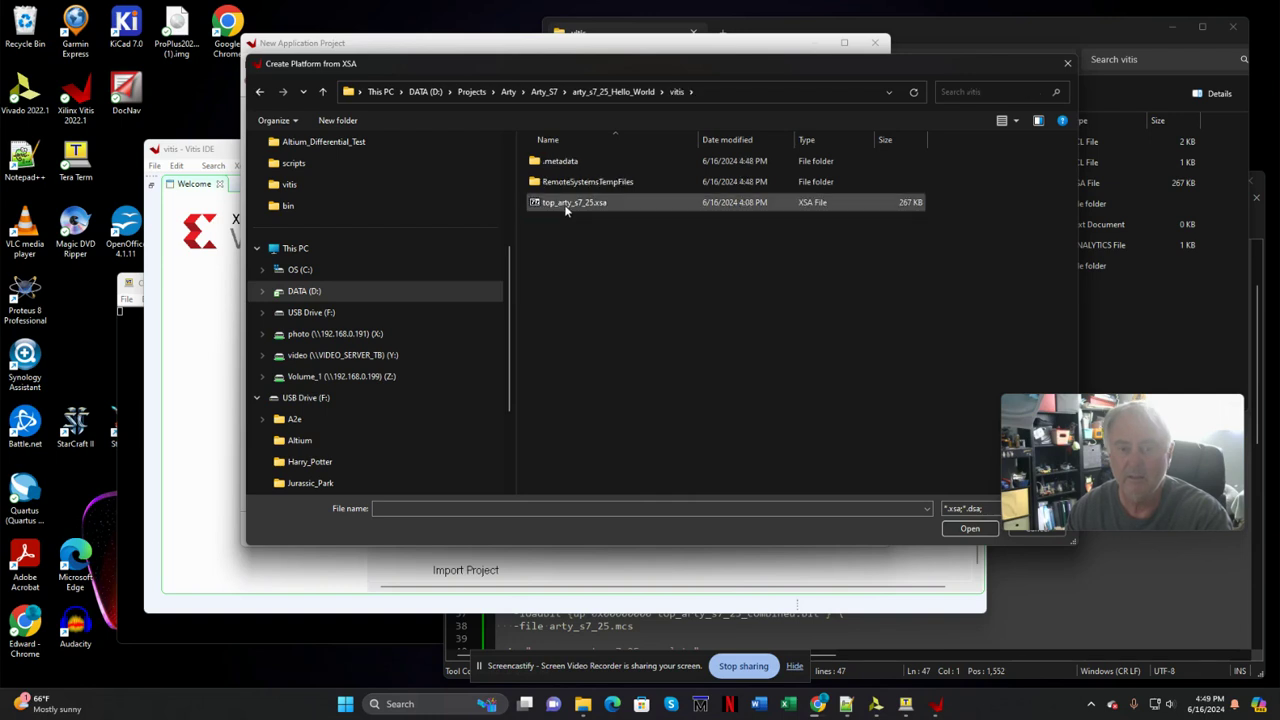
double_click(563, 202)
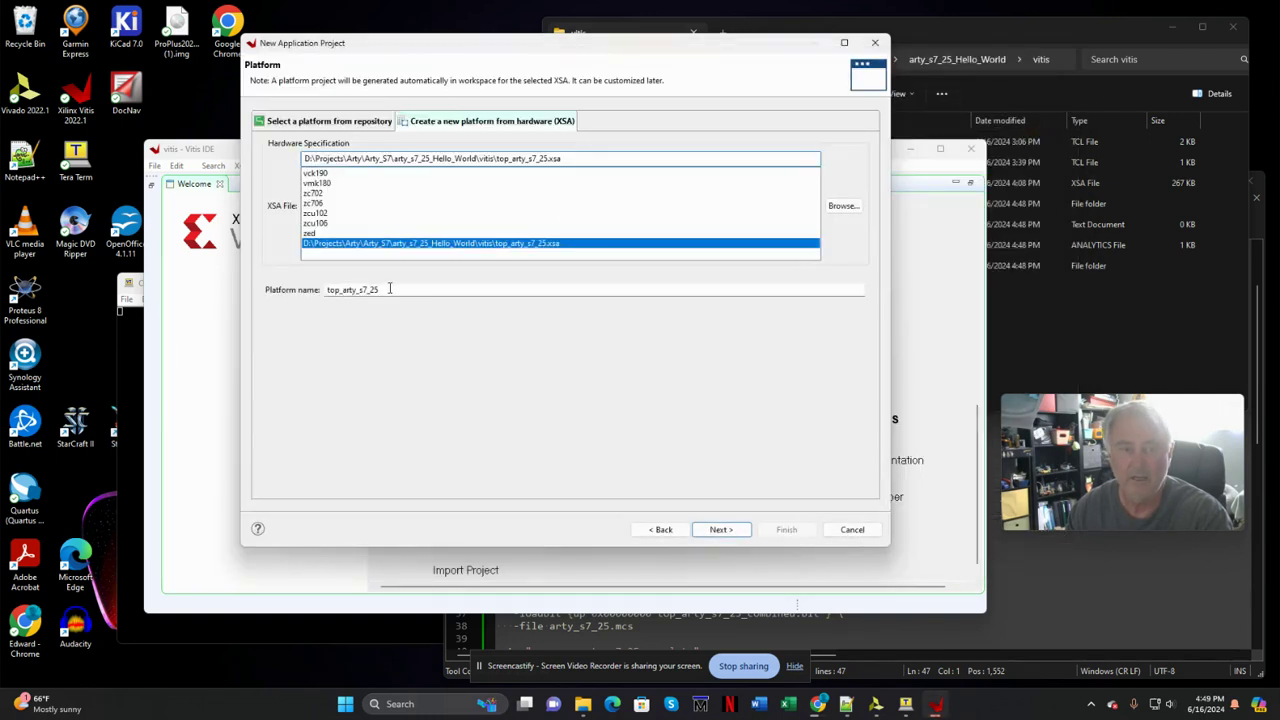
Name the new platform top_arty_s7_25_platform.
left_click(405, 290)
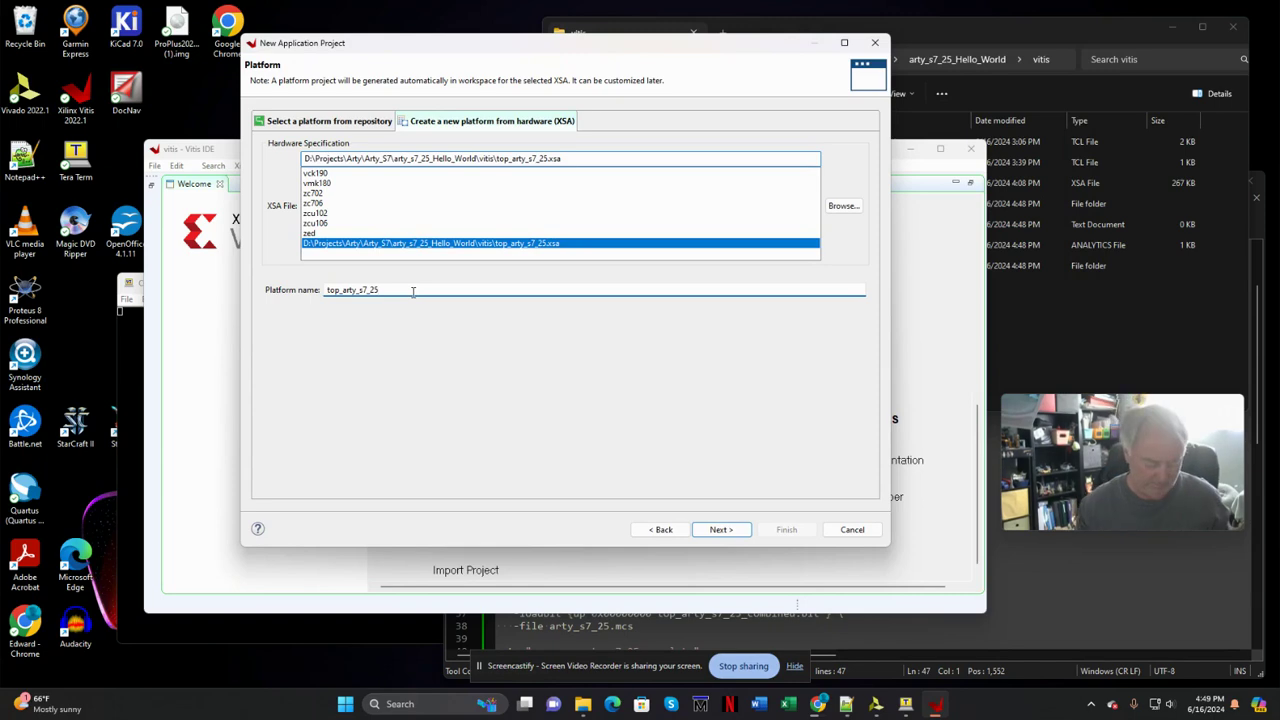
type("_p")
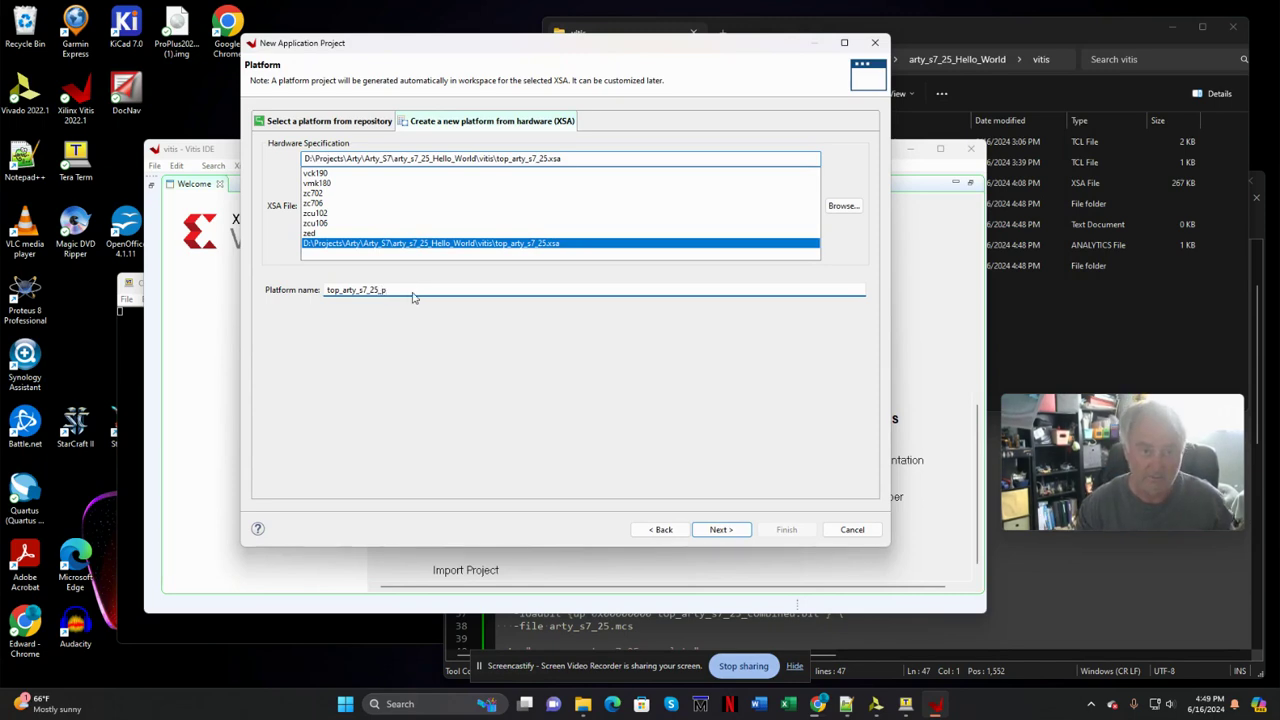
type("lat")
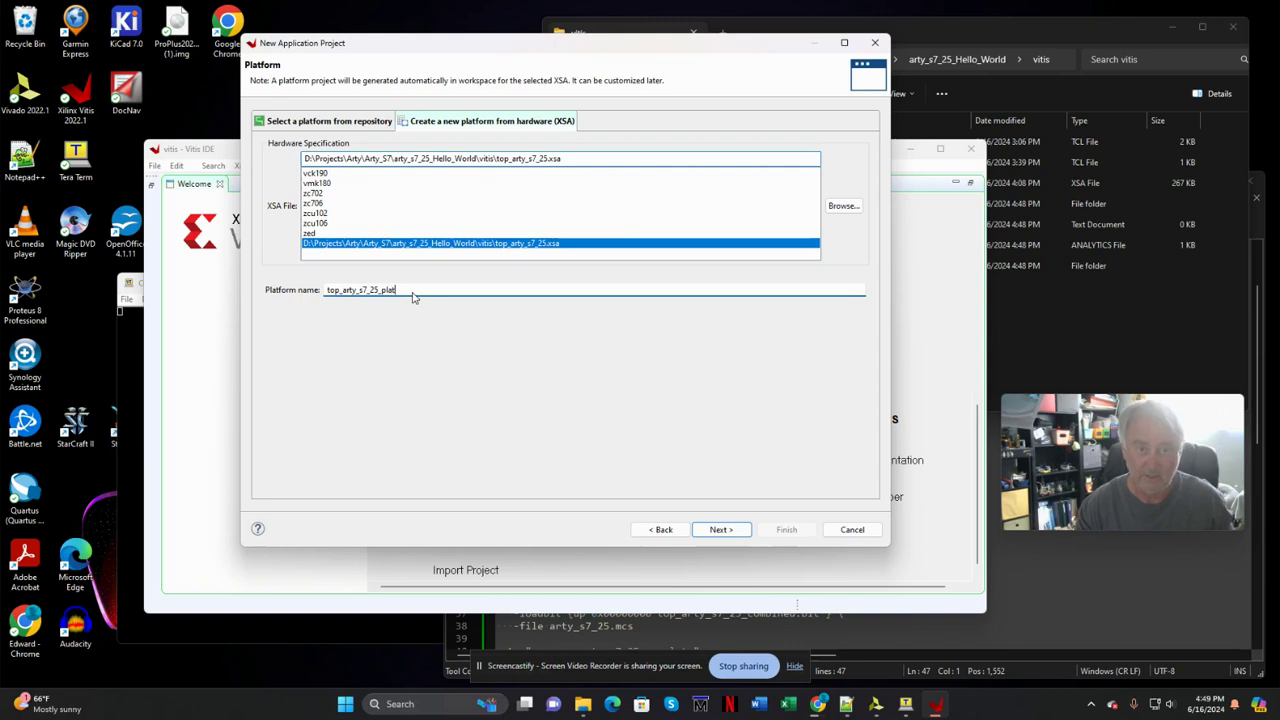
type("form")
double_click(377, 289)
key("ctrl+c")
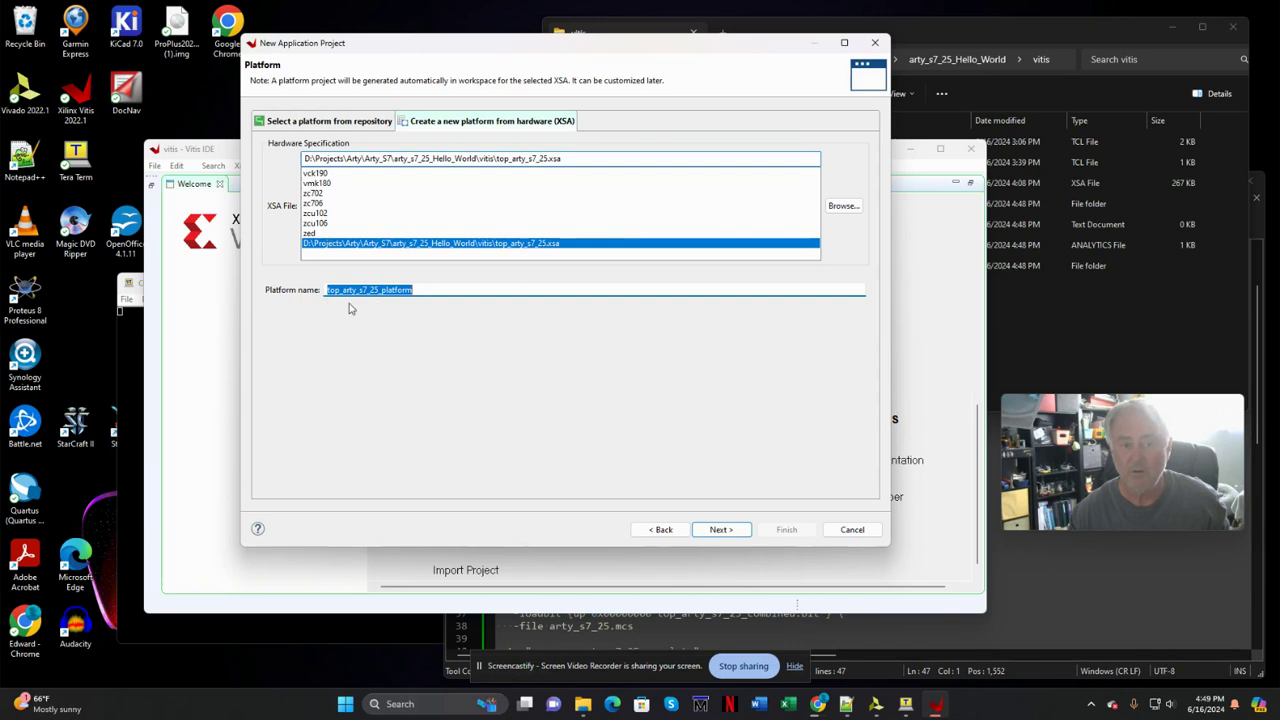
Name the application top_arty_s7_25_app and the system project top_arty_s7_25_system.
left_click(722, 530)
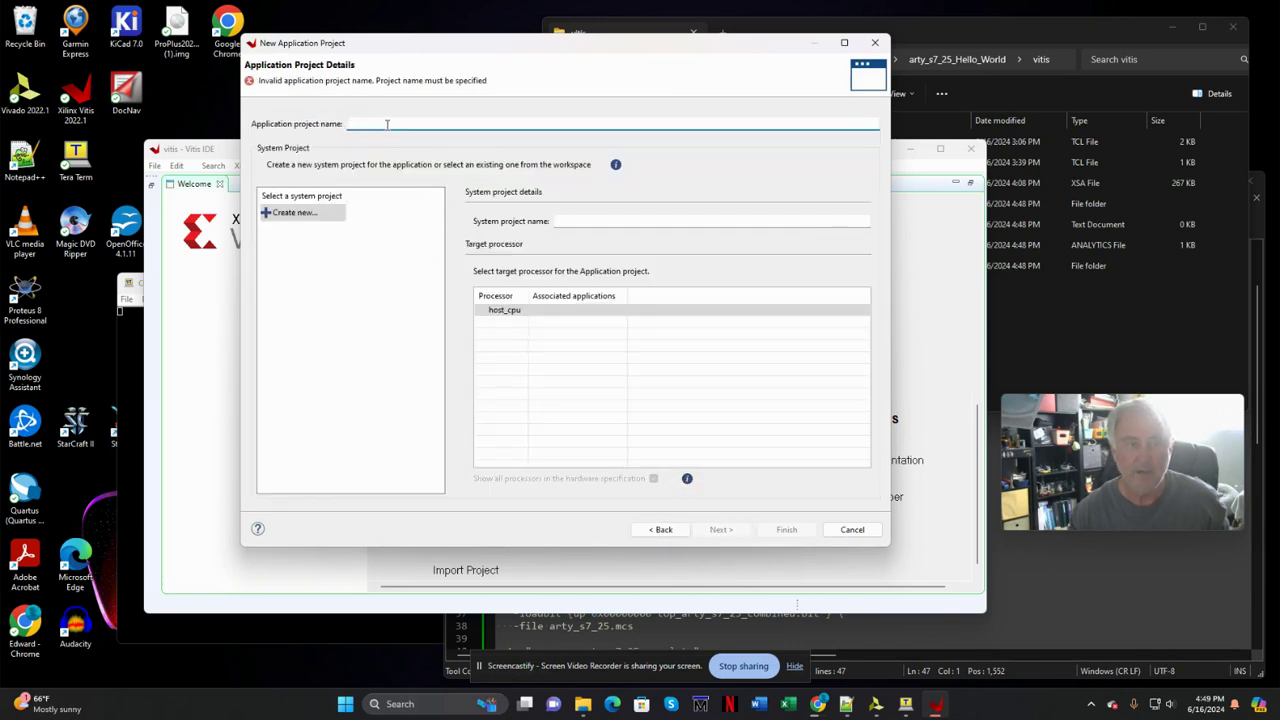
key("ctrl+v")
key("BackSpace")
key("BackSpace")
key("BackSpace")
key("BackSpace")
key("BackSpace")
key("BackSpace")
key("BackSpace")
key("BackSpace")
type("app")
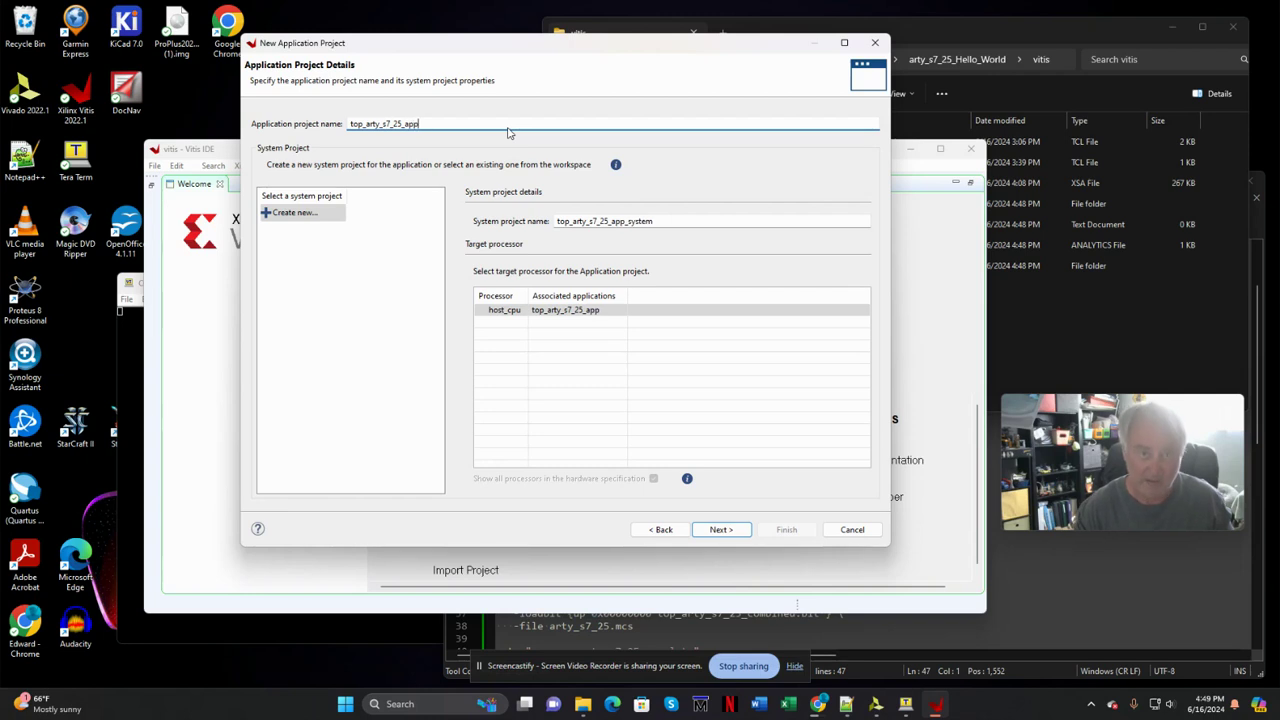
key("Tab")
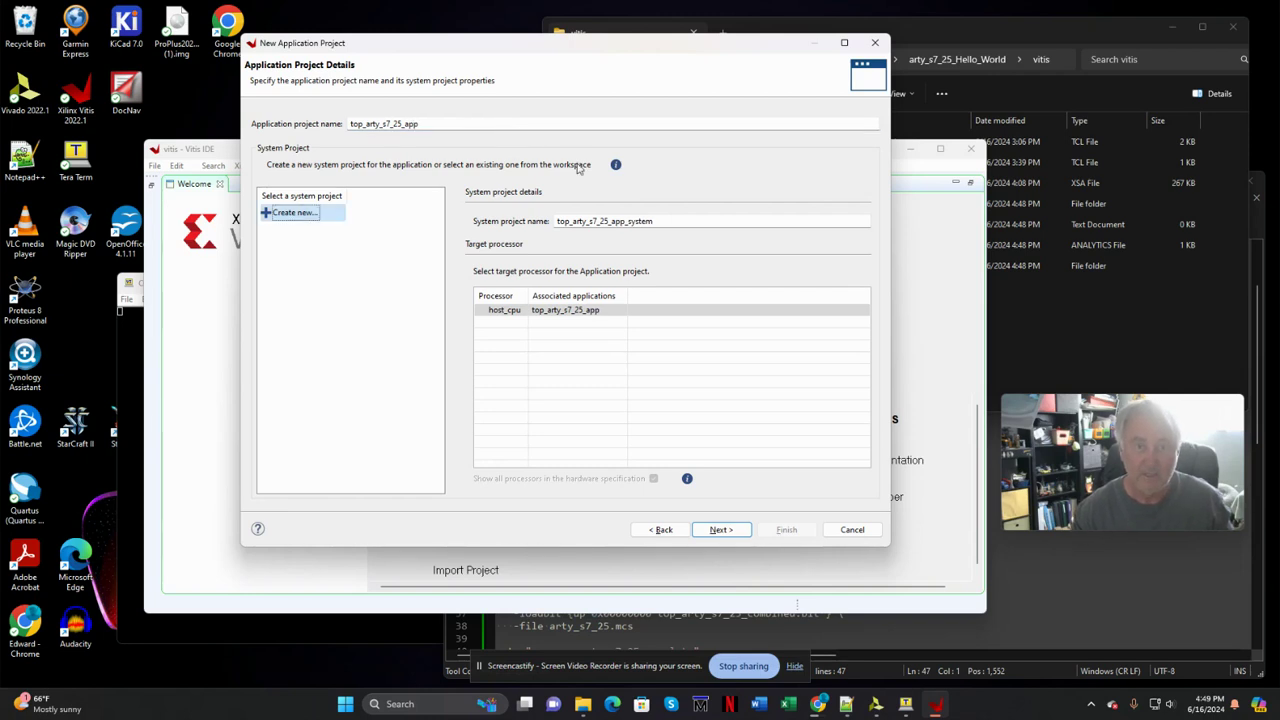
left_click(637, 221)
key("BackSpace")
key("BackSpace")
key("BackSpace")
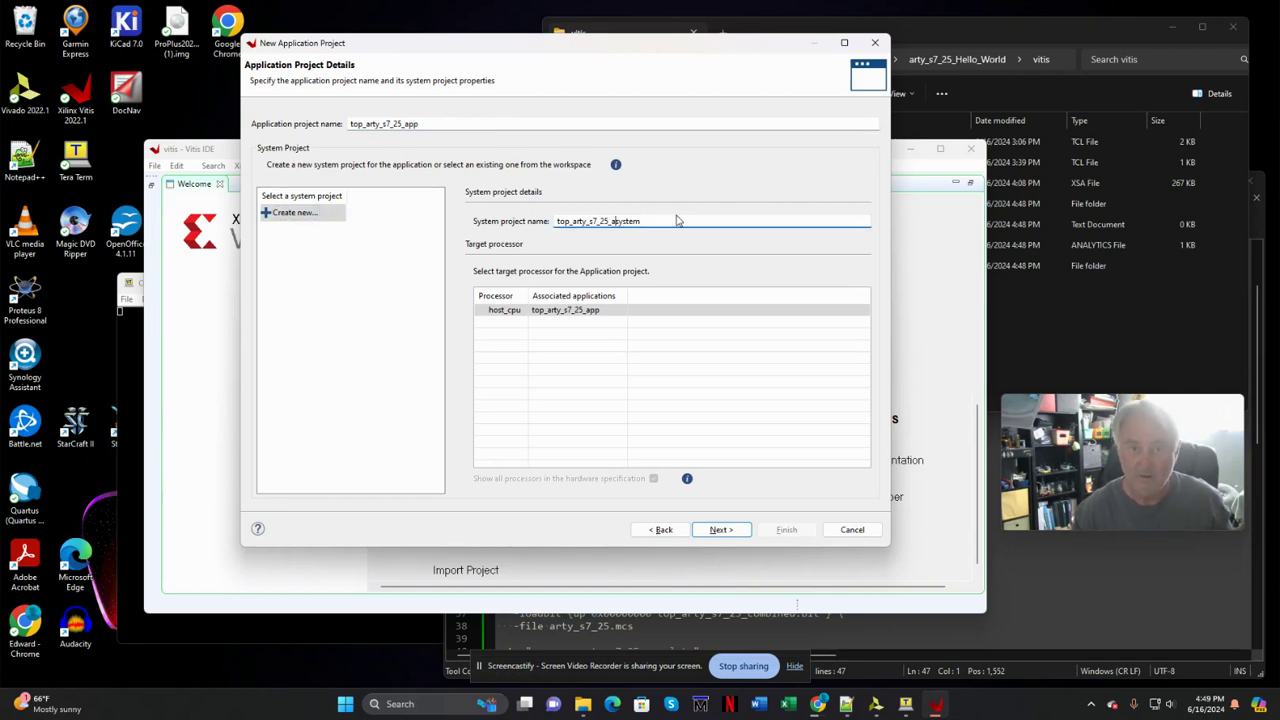
key("Tab")
Keep the standalone domain, choose the Hello World template and finish the wizard.
left_click(729, 532)
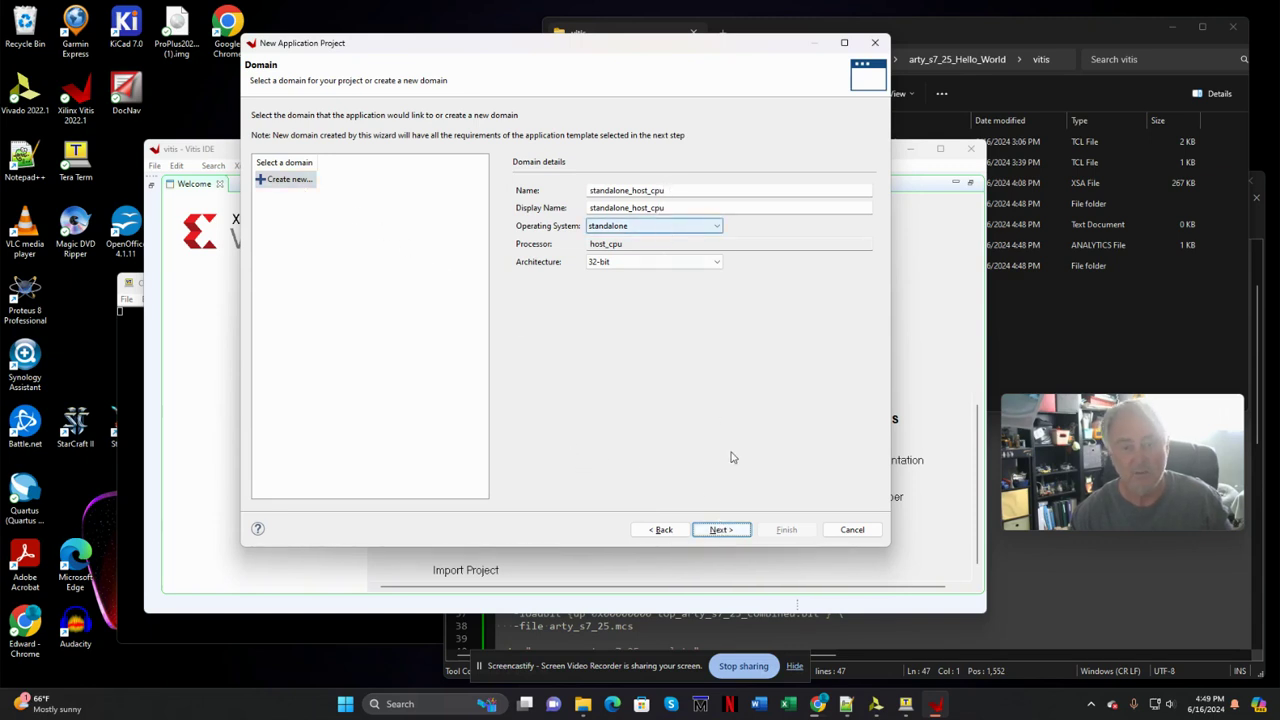
left_click(729, 532)
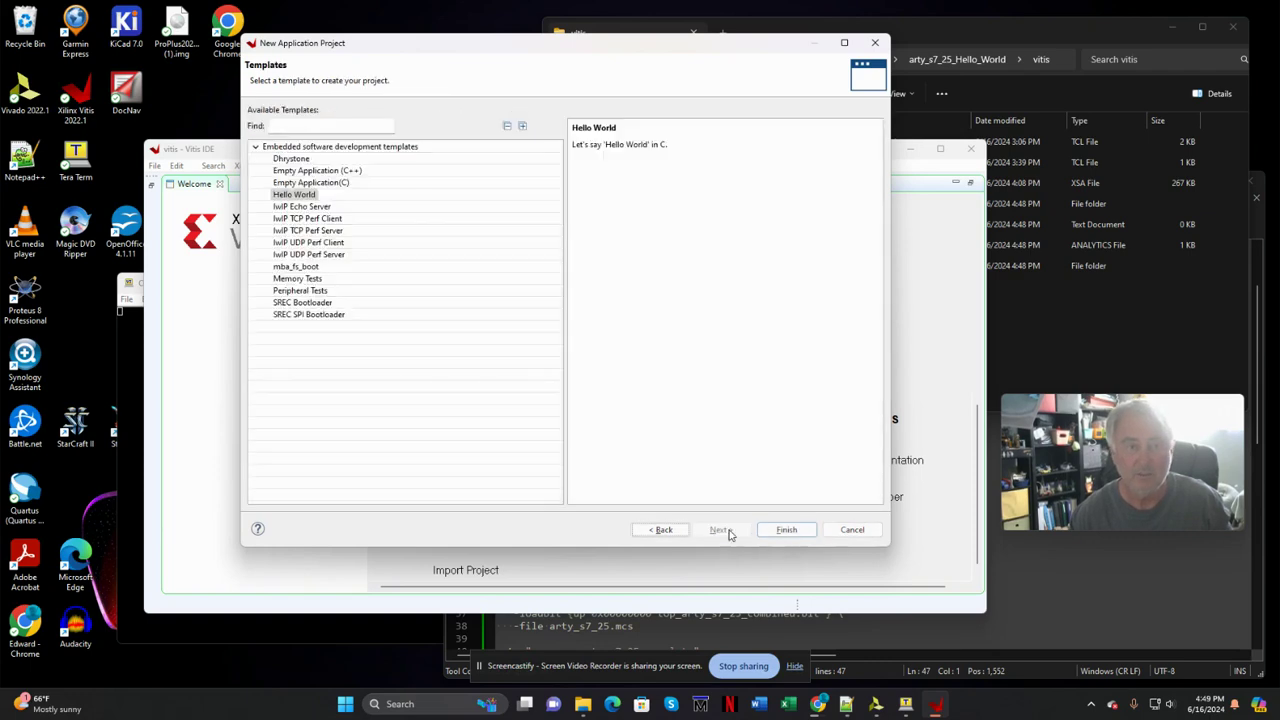
left_click(303, 196)
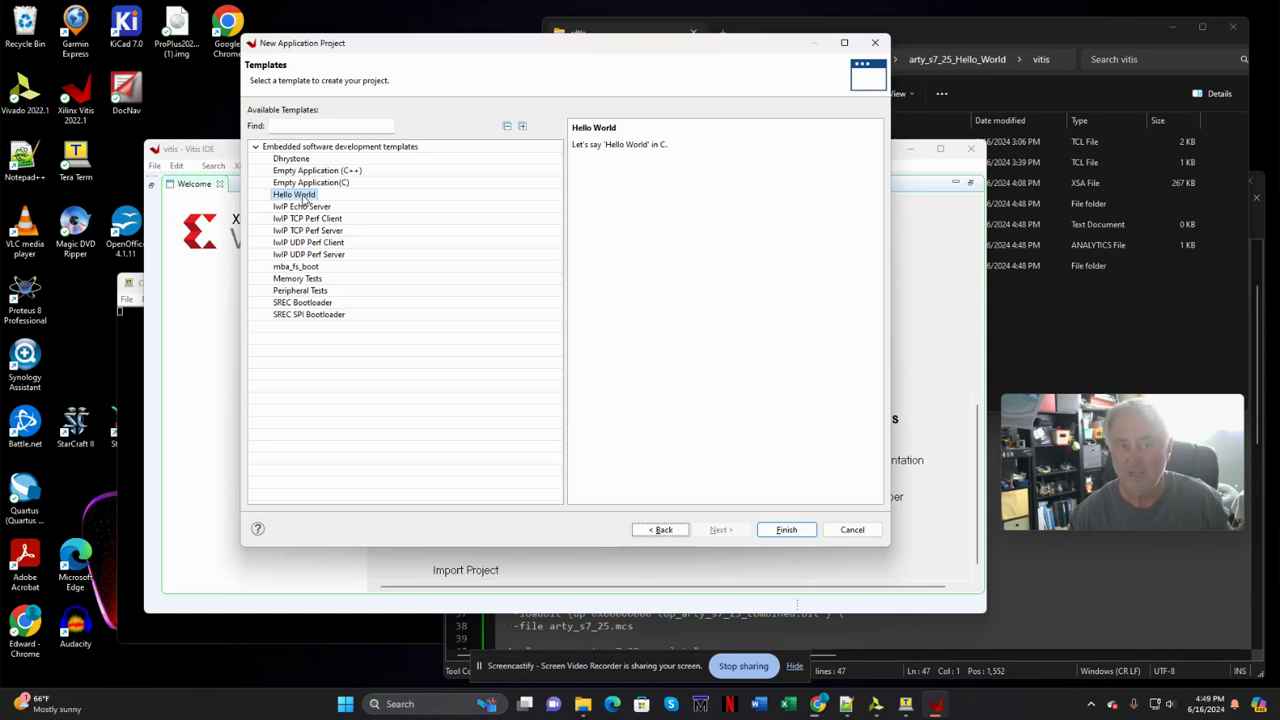
left_click(788, 530)
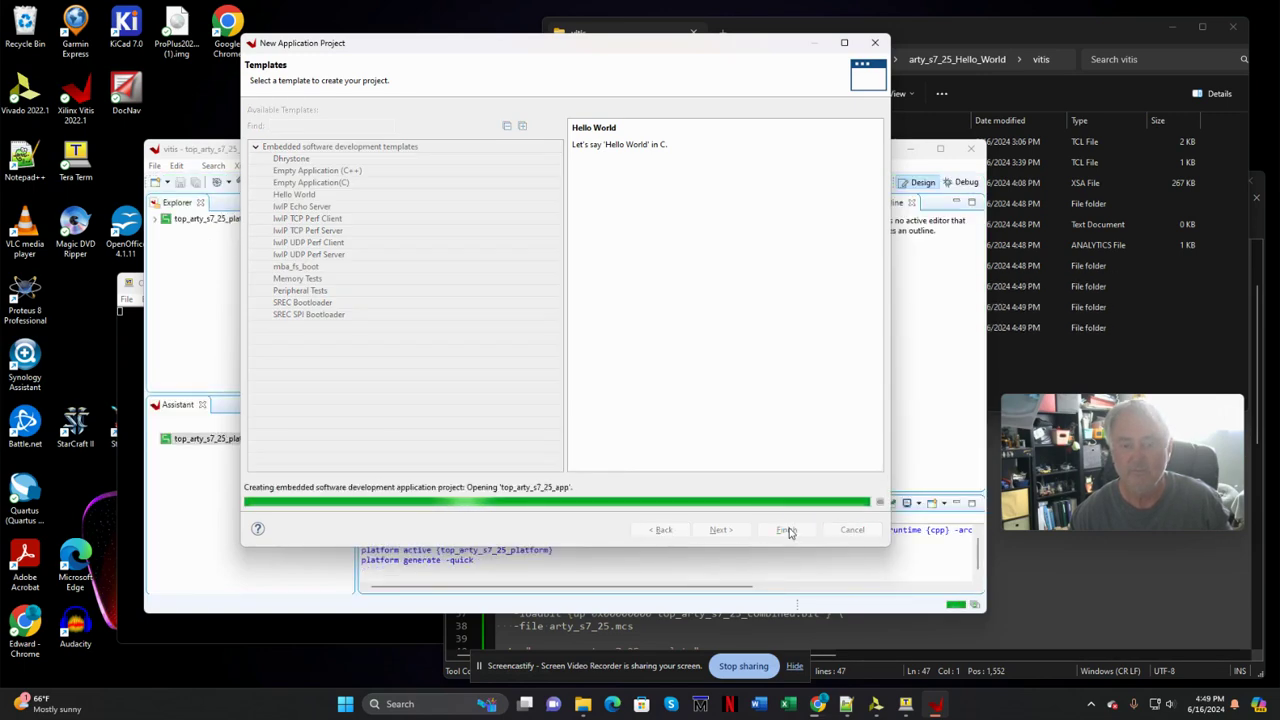
Maximize Vitis and build the Debug configuration, producing top_arty_s7_25_app.elf.
left_click(940, 148)
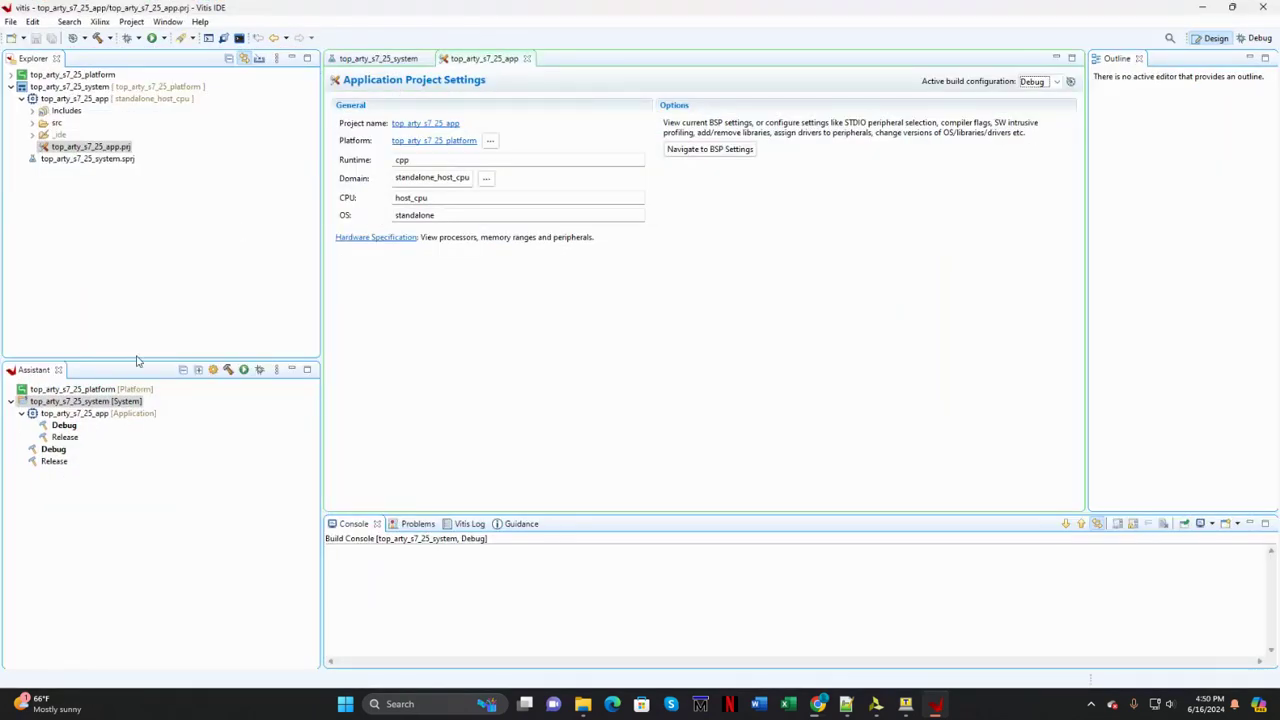
left_click(68, 426)
right_click(70, 428)
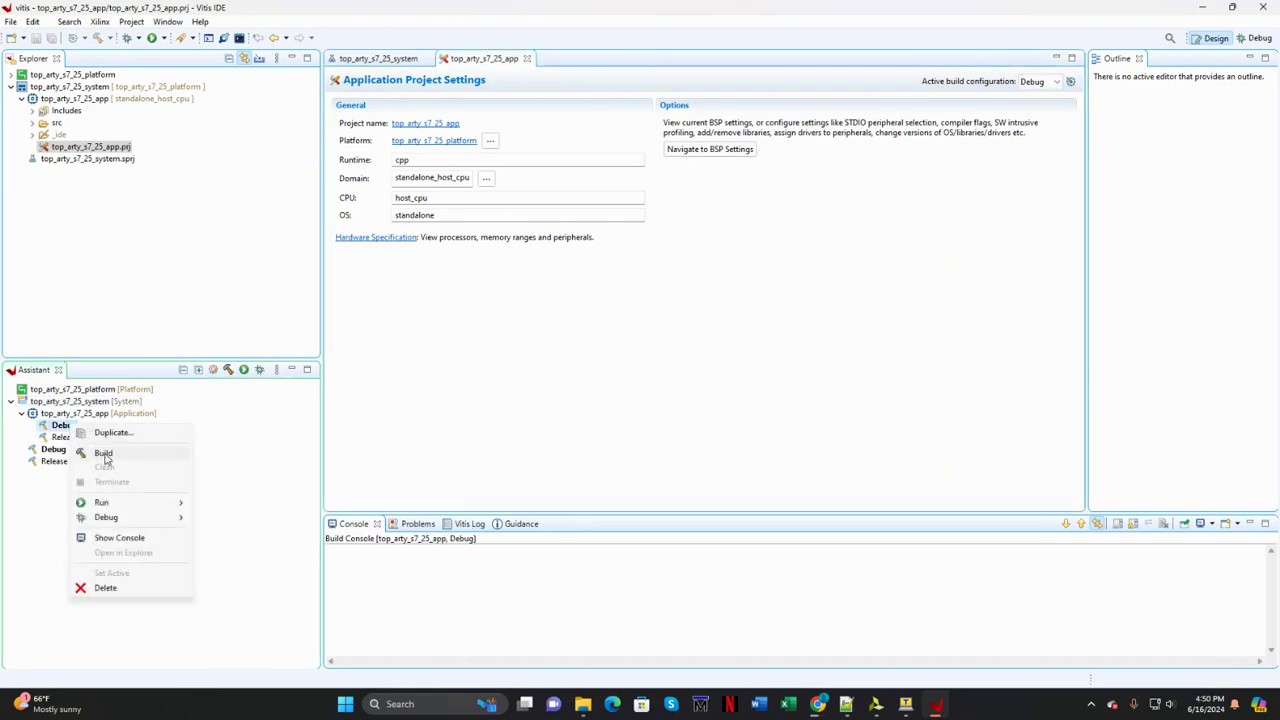
left_click(104, 454)
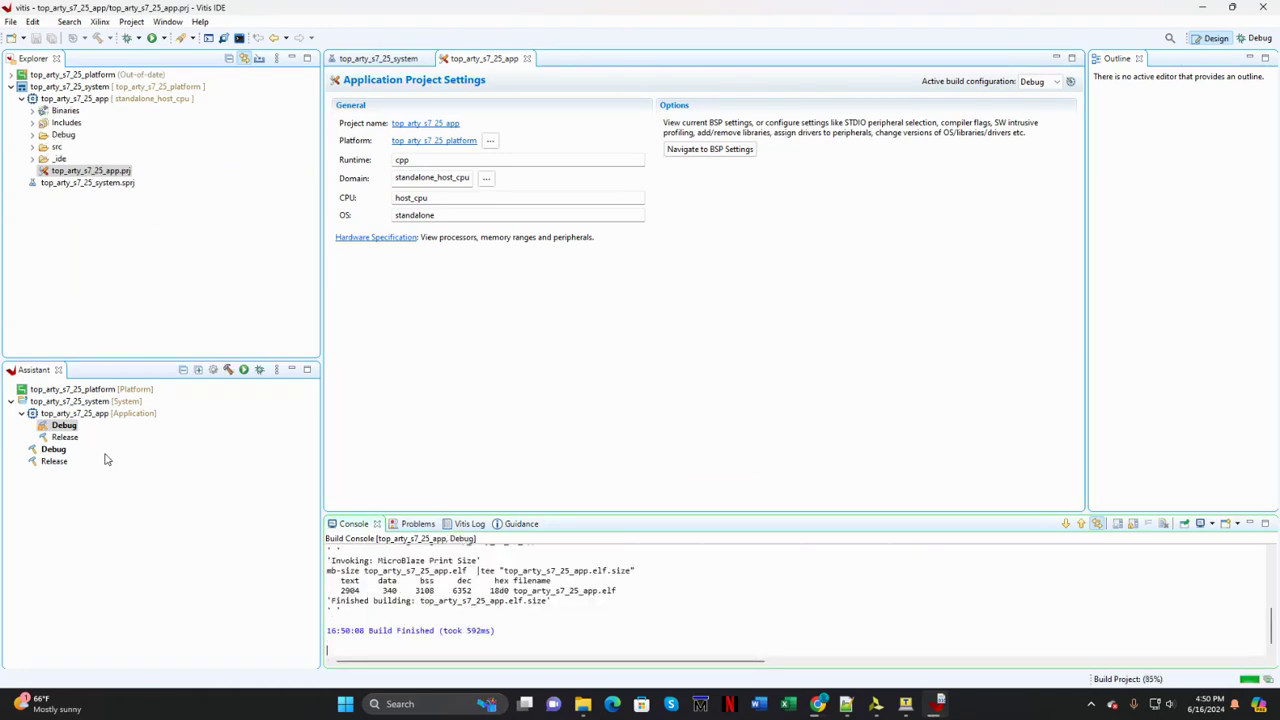
left_click(11, 76)
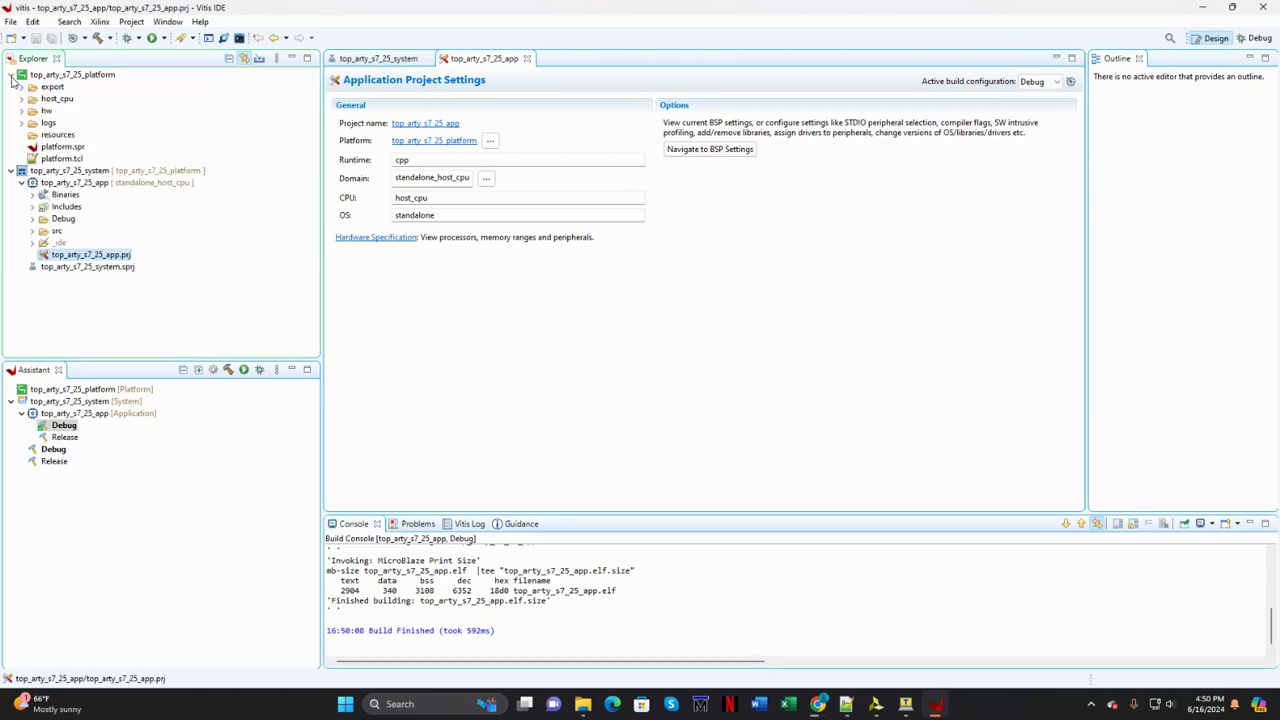
In platform.spr's standalone BSP settings, accept stdin and stdout on axi_uartlite_host.
double_click(60, 147)
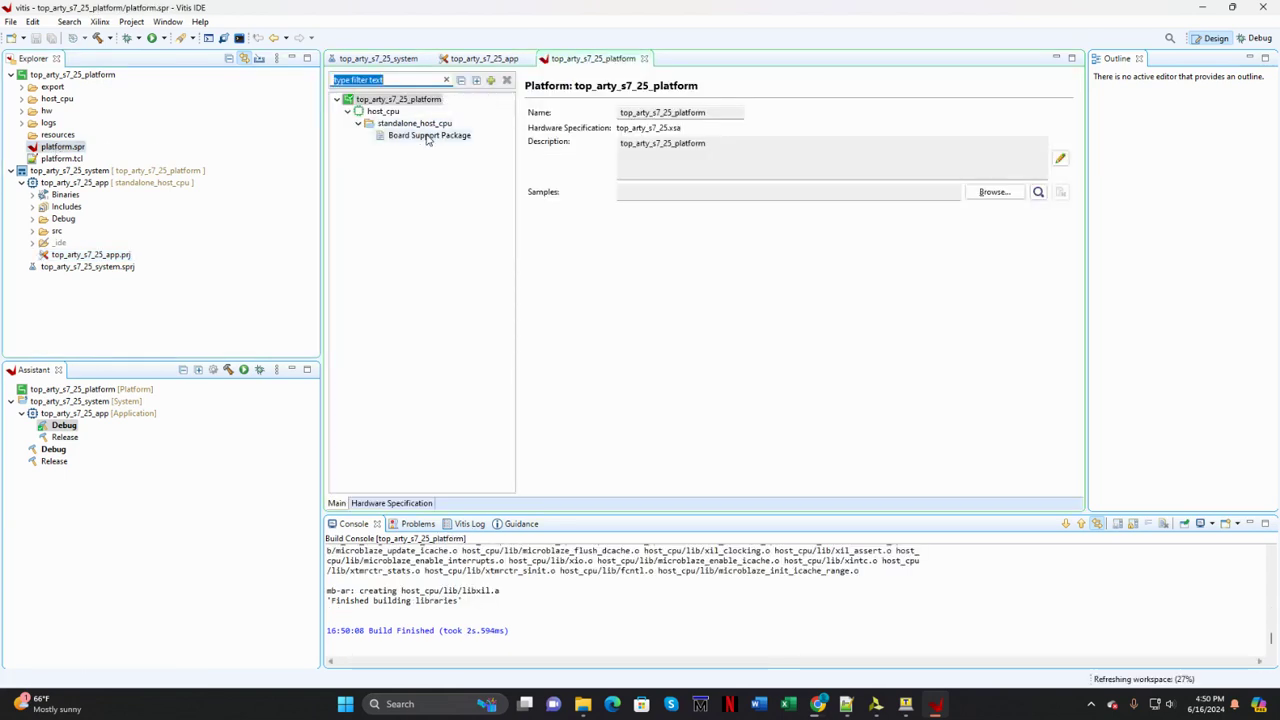
left_click(427, 137)
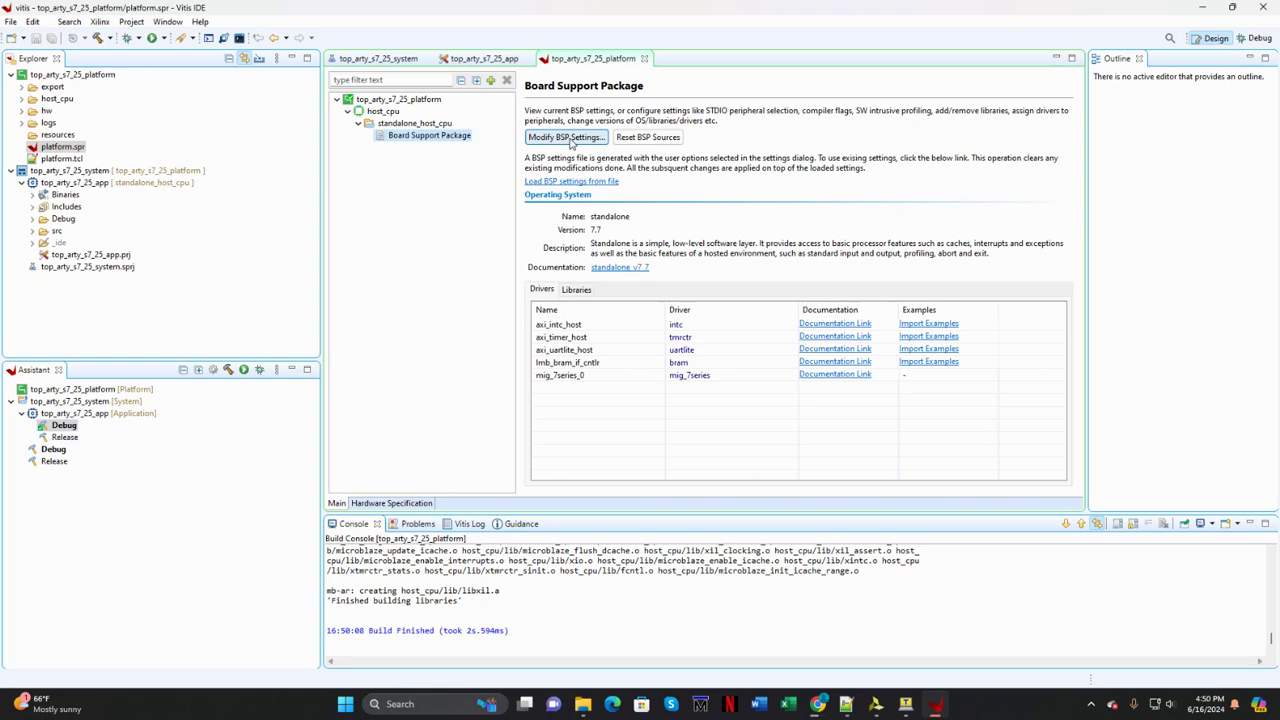
left_click(566, 138)
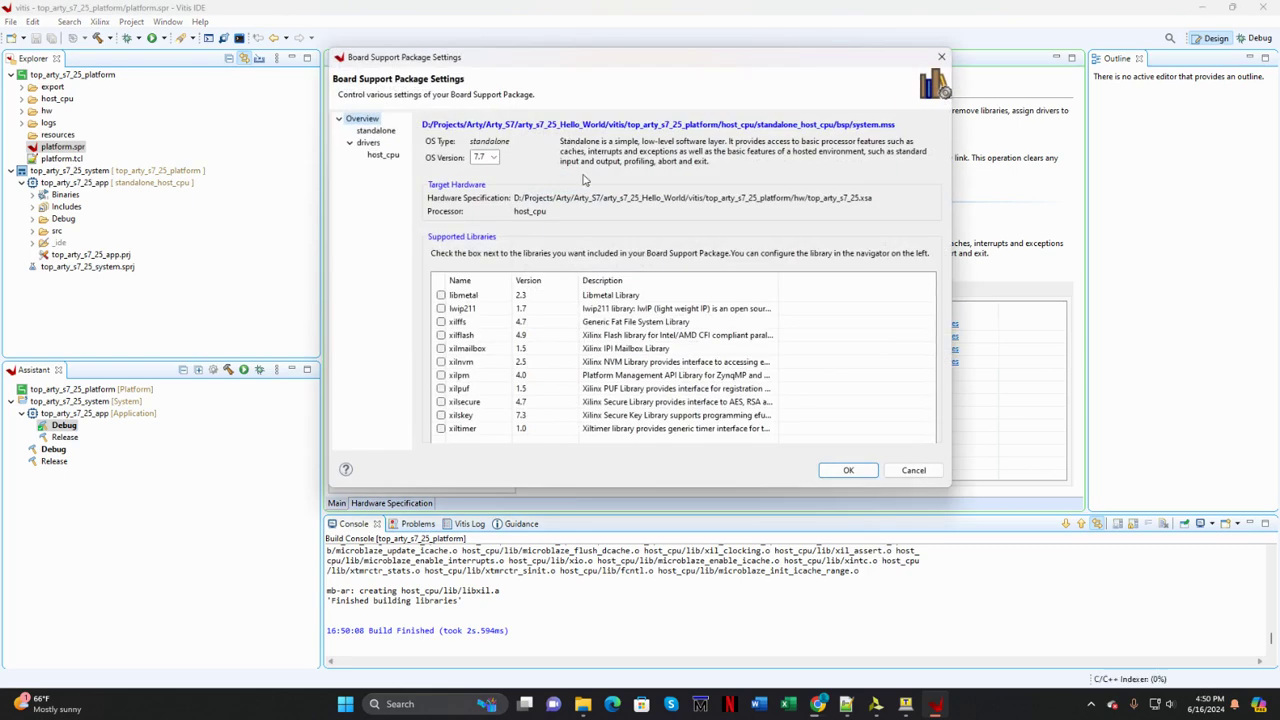
left_click(374, 131)
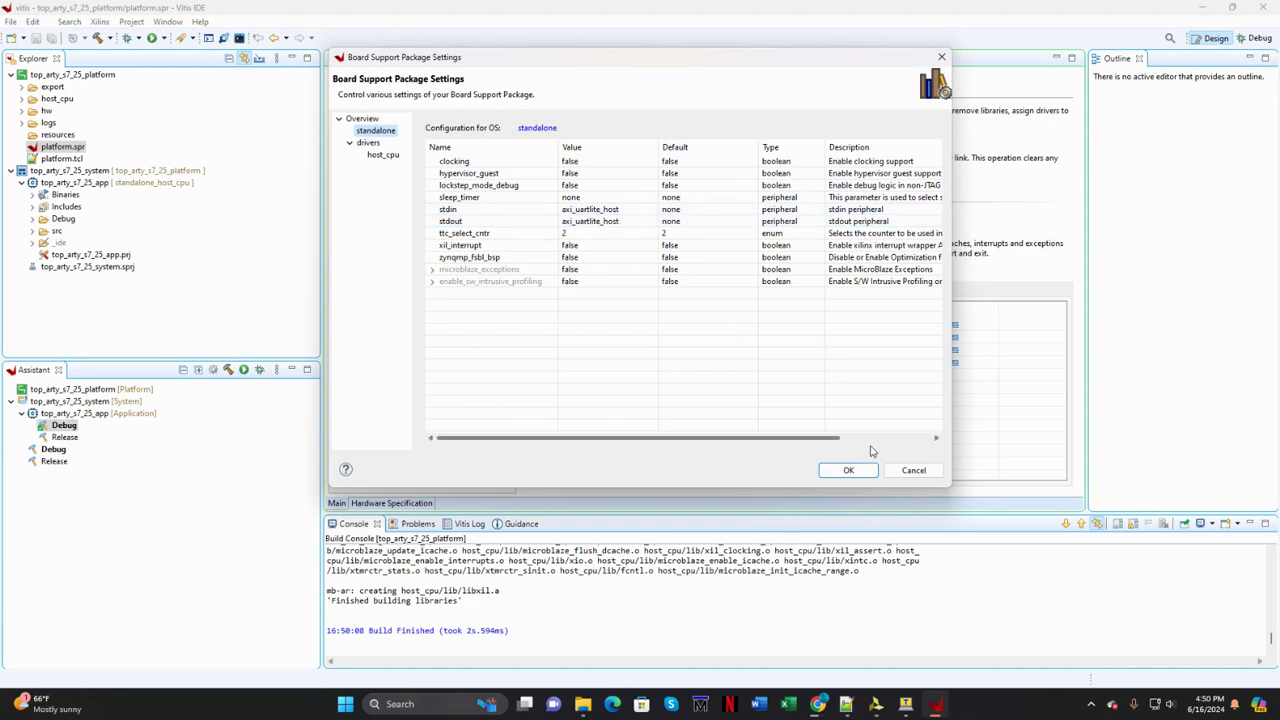
left_click(849, 471)
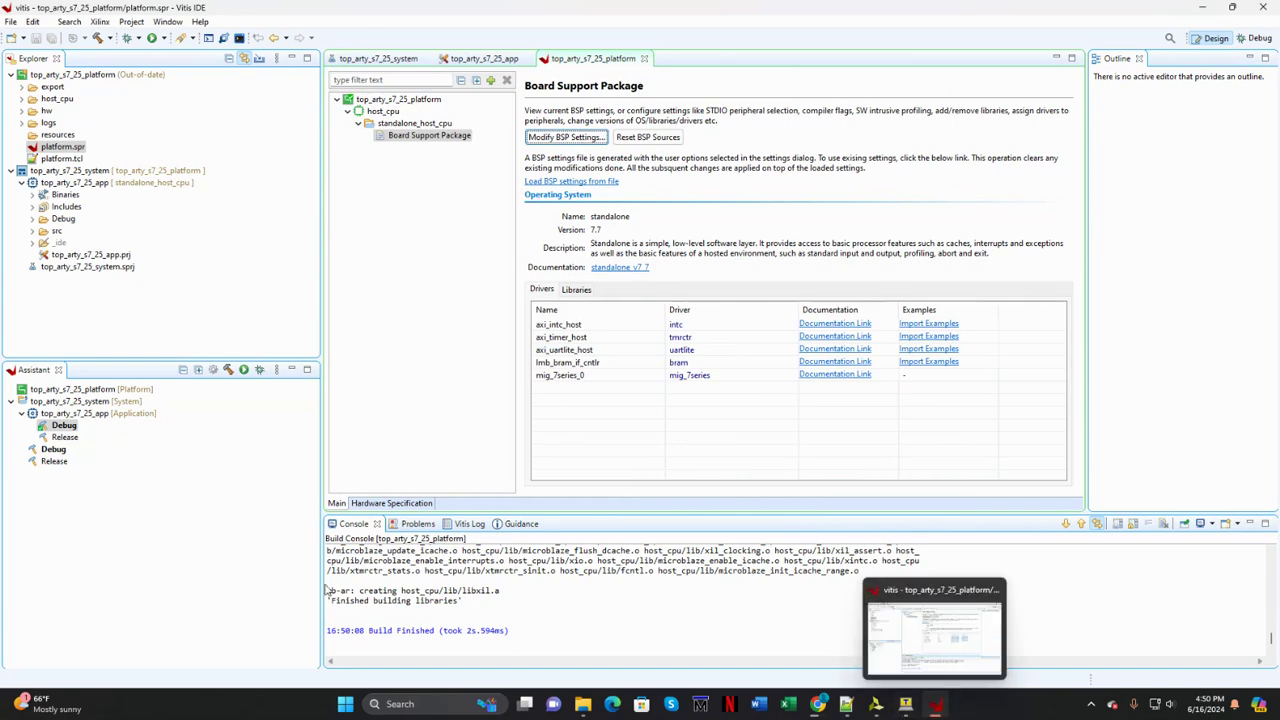
Set Tera Term's serial connection to COM4 at 115200 baud.
left_click(905, 703)
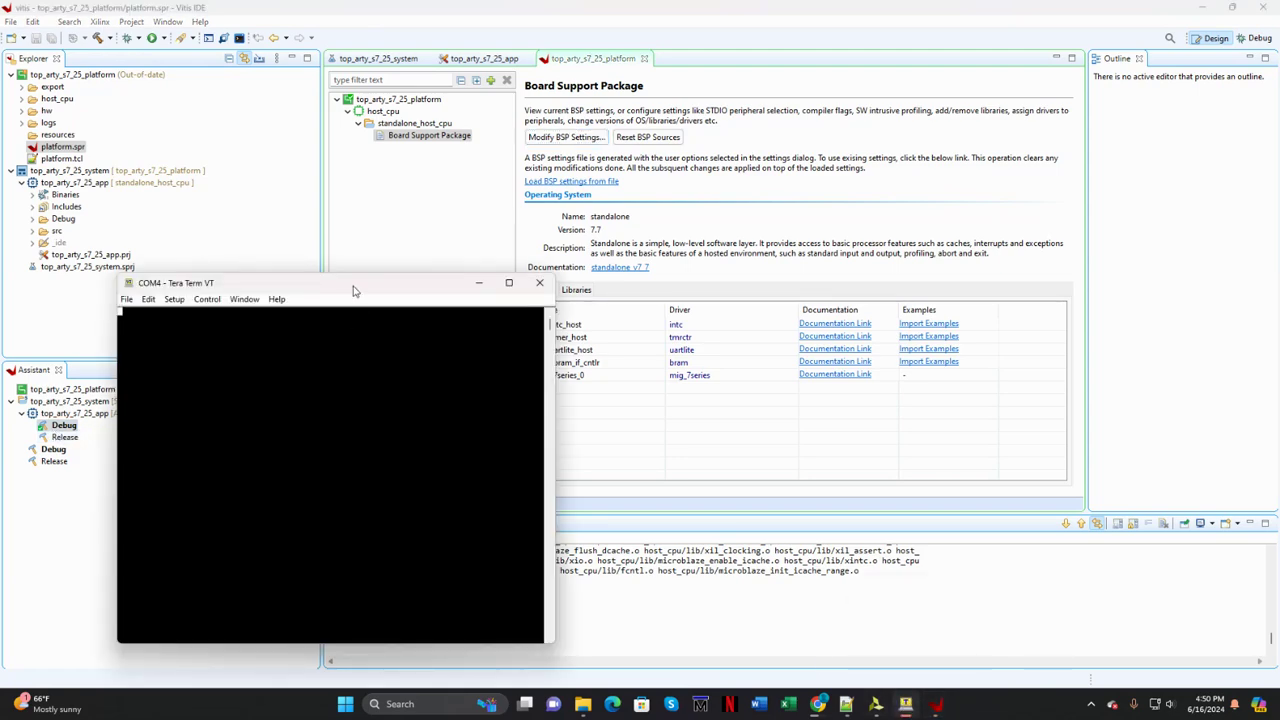
left_click_drag(358, 287, 890, 127)
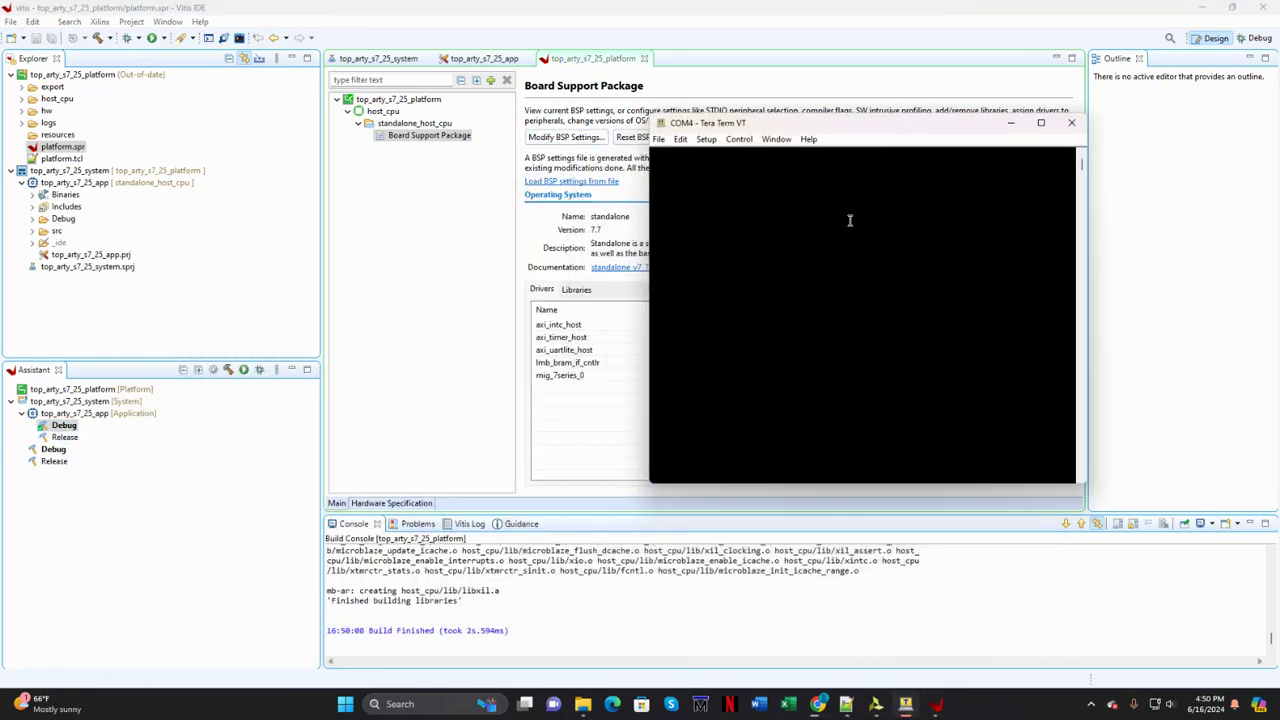
left_click(709, 145)
left_click(736, 211)
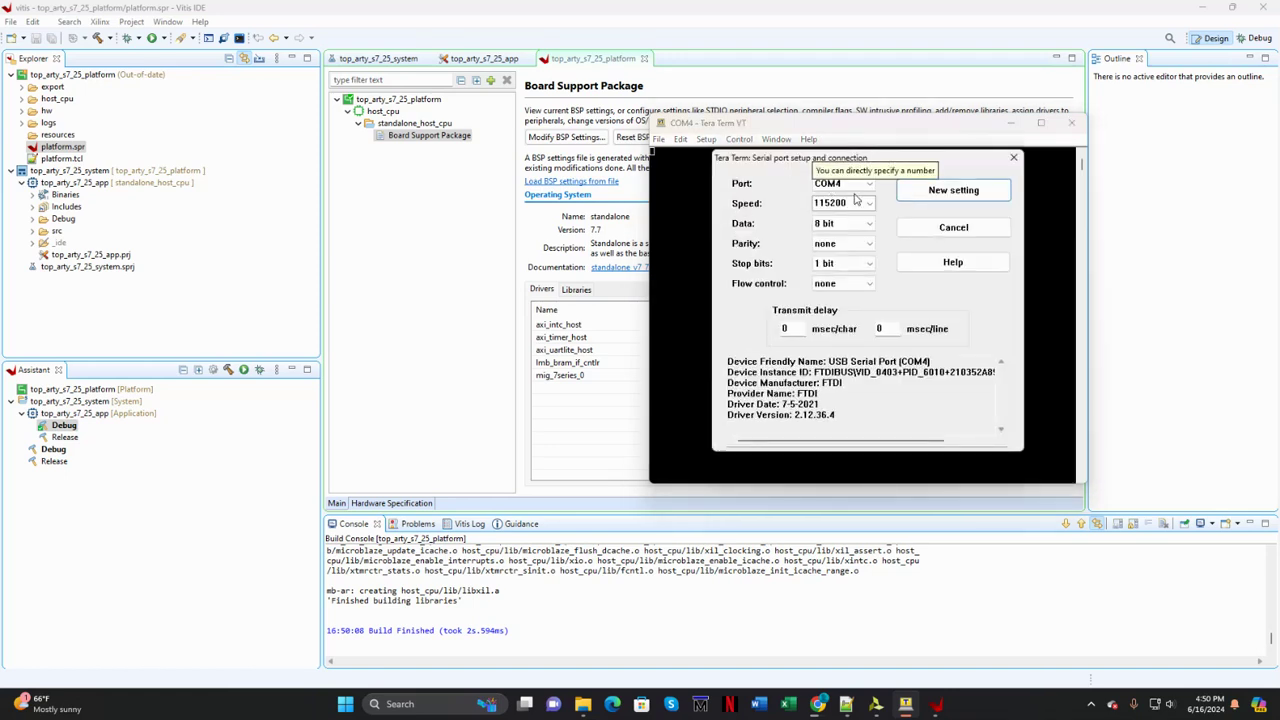
left_click(961, 192)
Run the app's Debug build on the hardware with Launch Hardware.
left_click(68, 428)
right_click(70, 429)
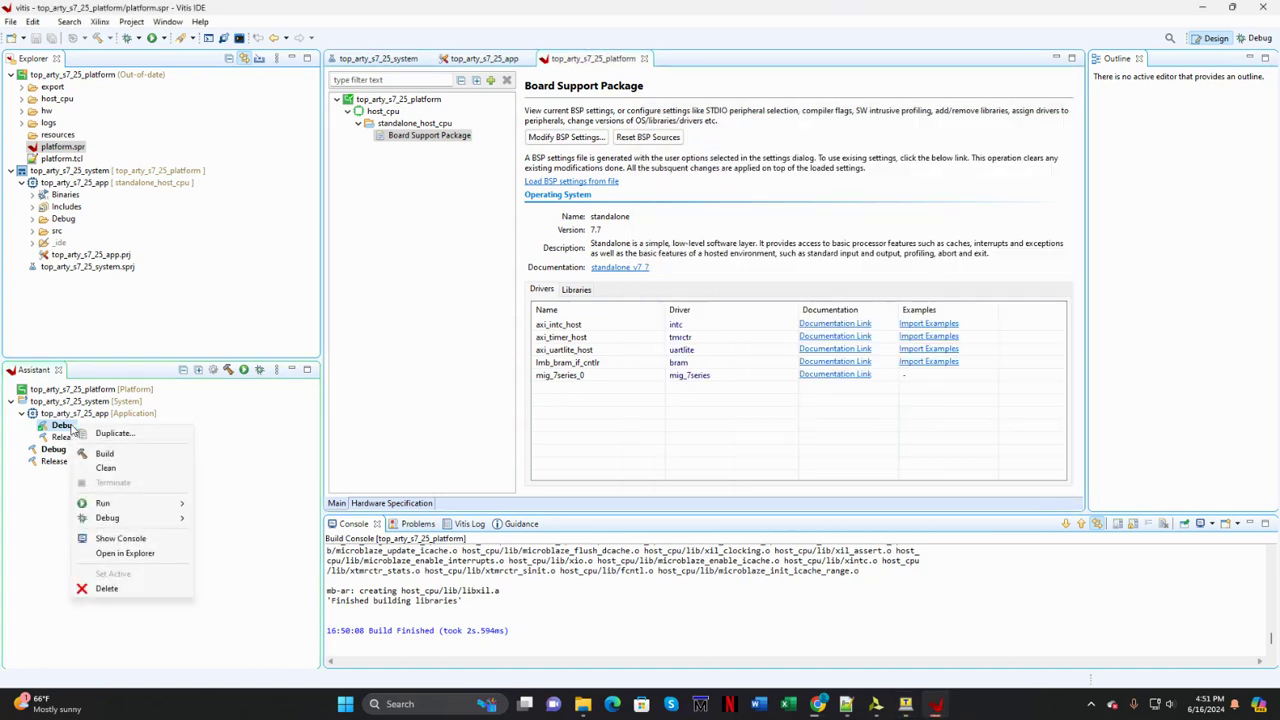
mouse_move(128, 510)
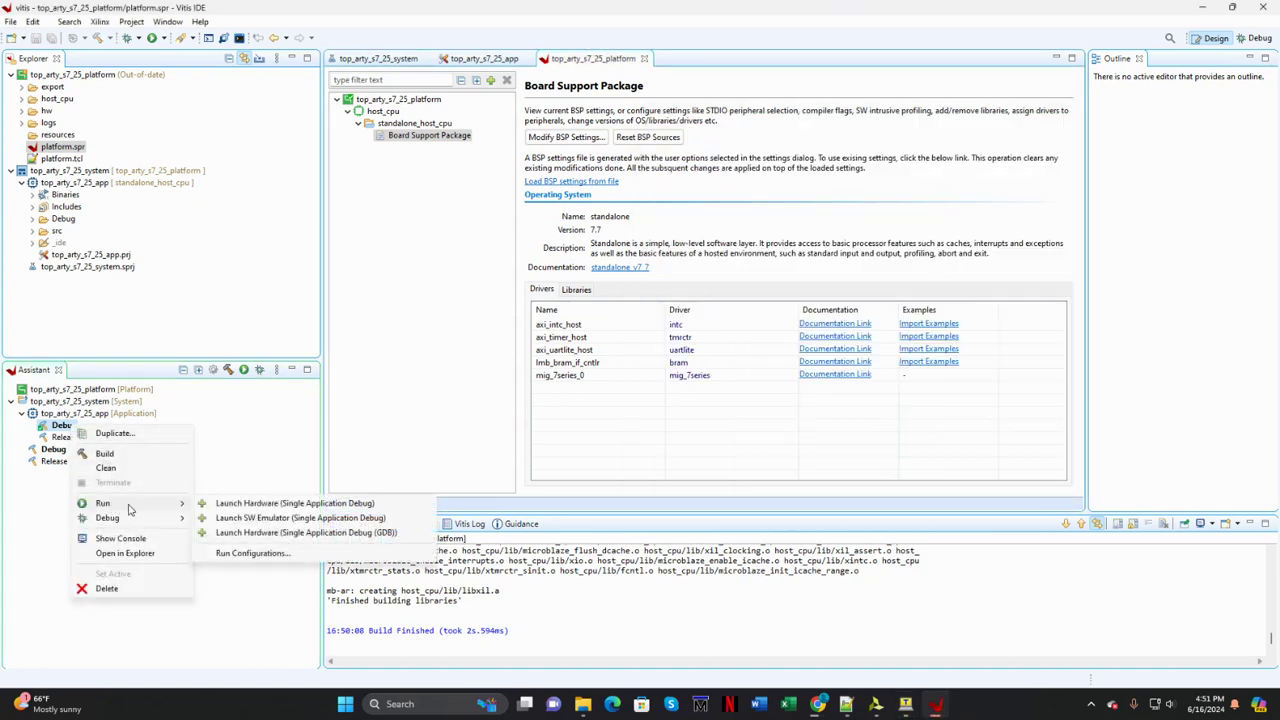
left_click(254, 504)
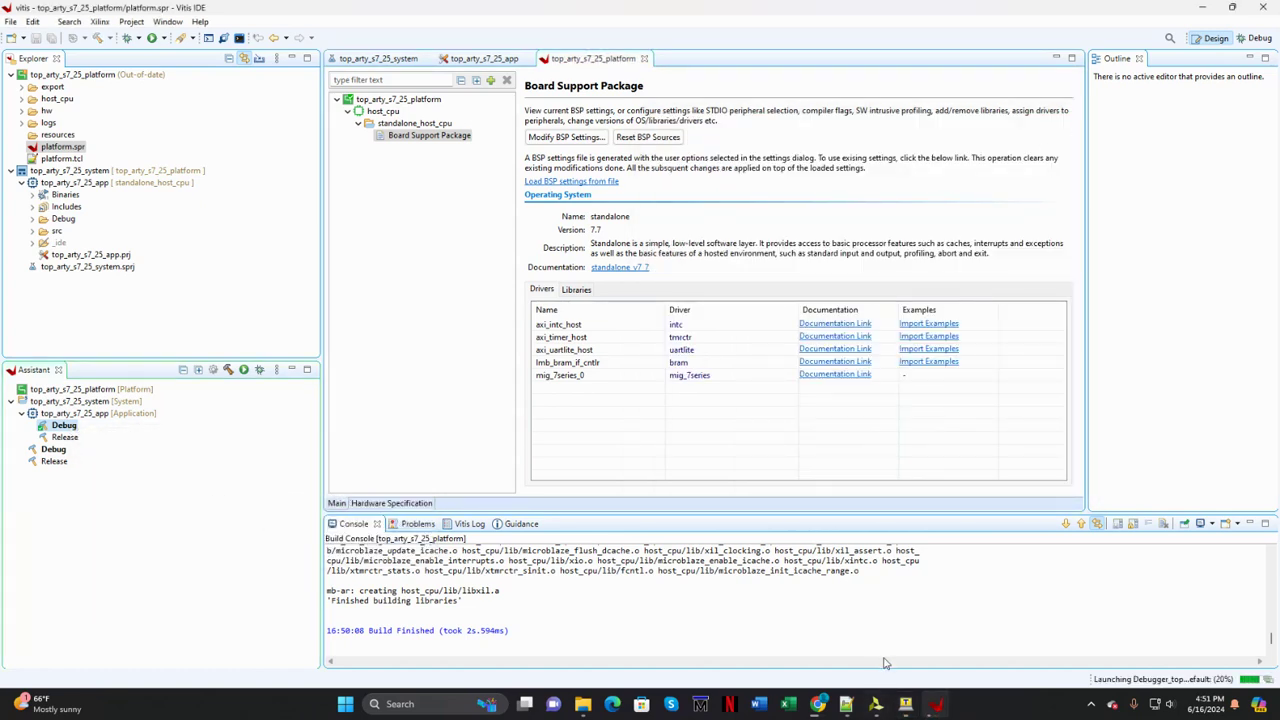
left_click(876, 703)
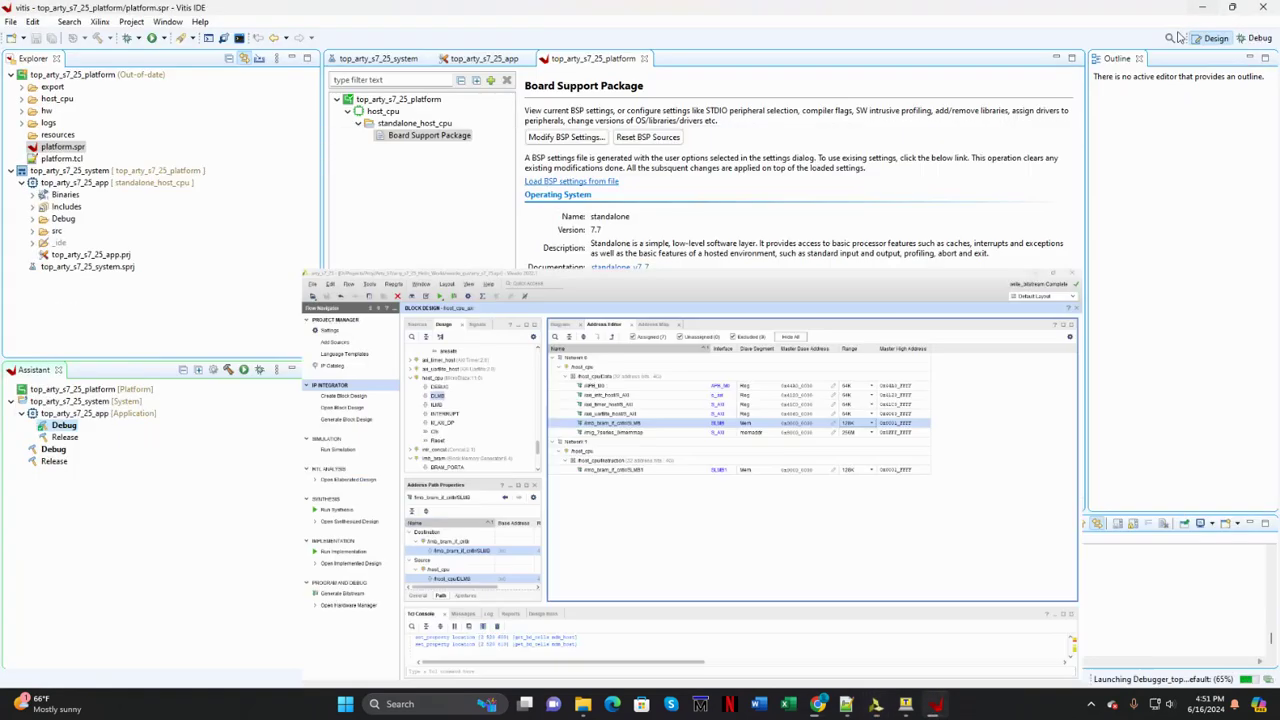
Check Tera Term's Hello World output, then clear the screen and minimize the terminal.
left_click(1202, 7)
left_click(905, 703)
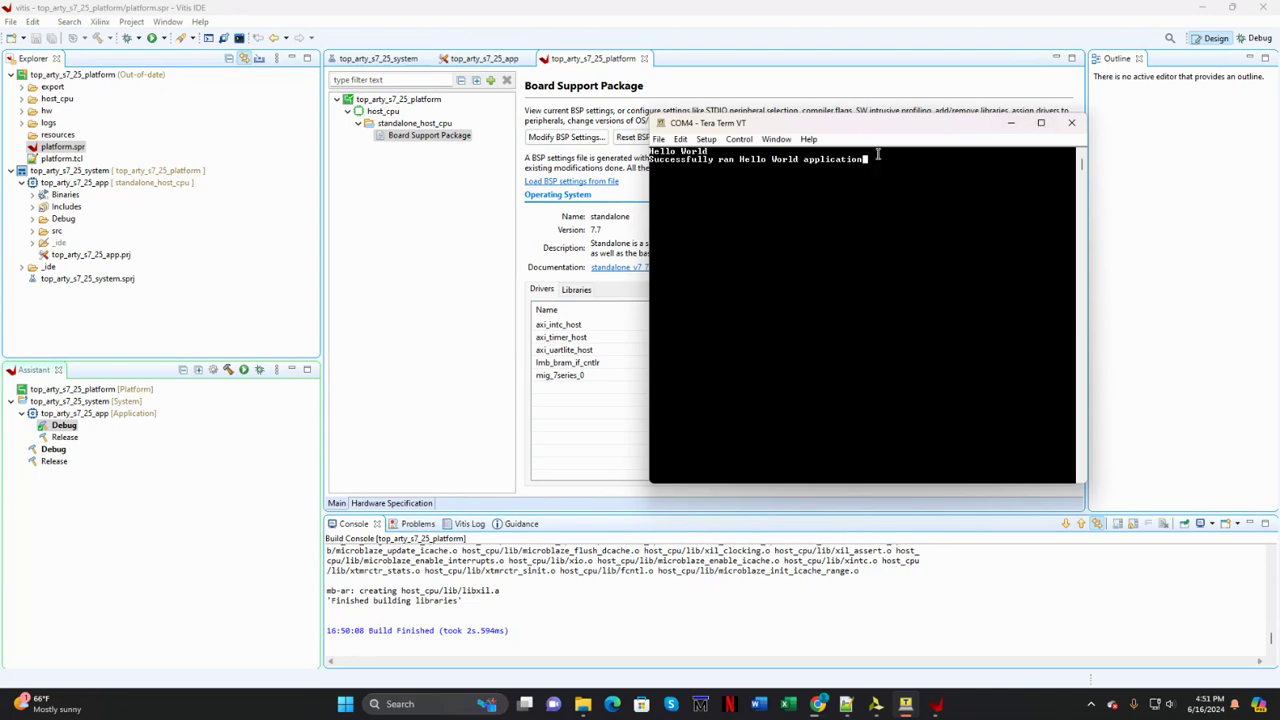
left_click(681, 139)
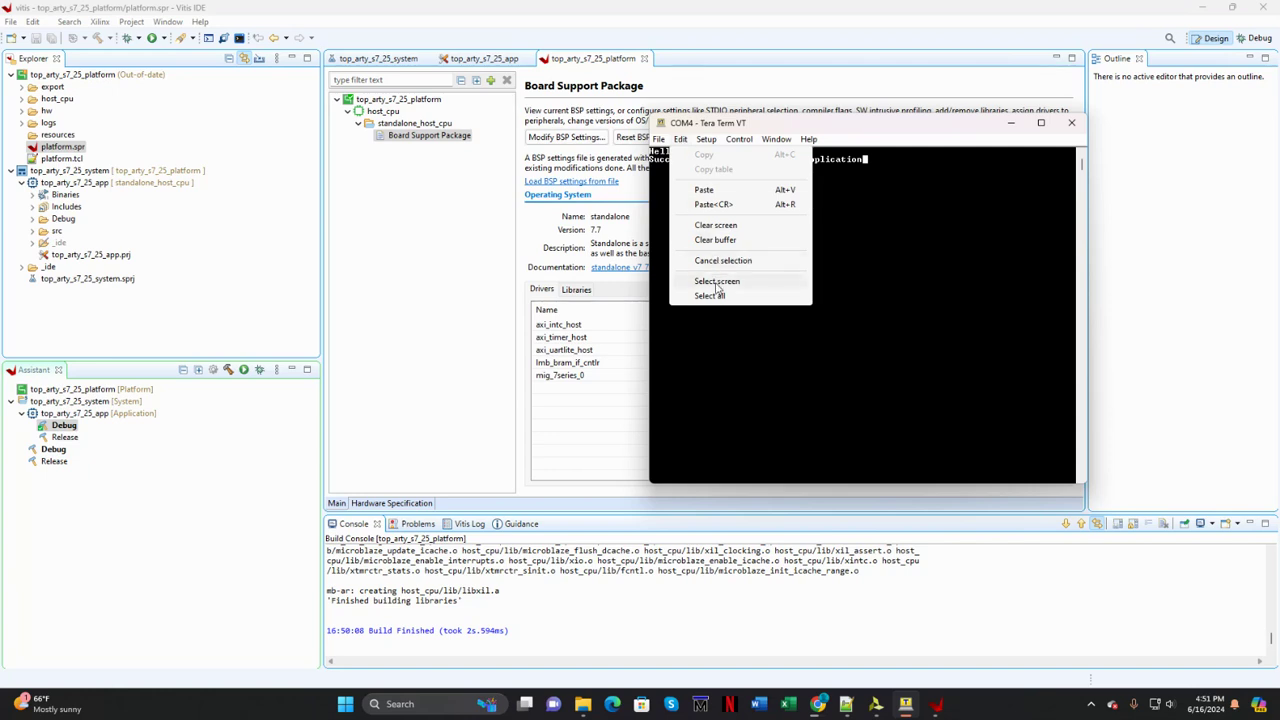
left_click(716, 226)
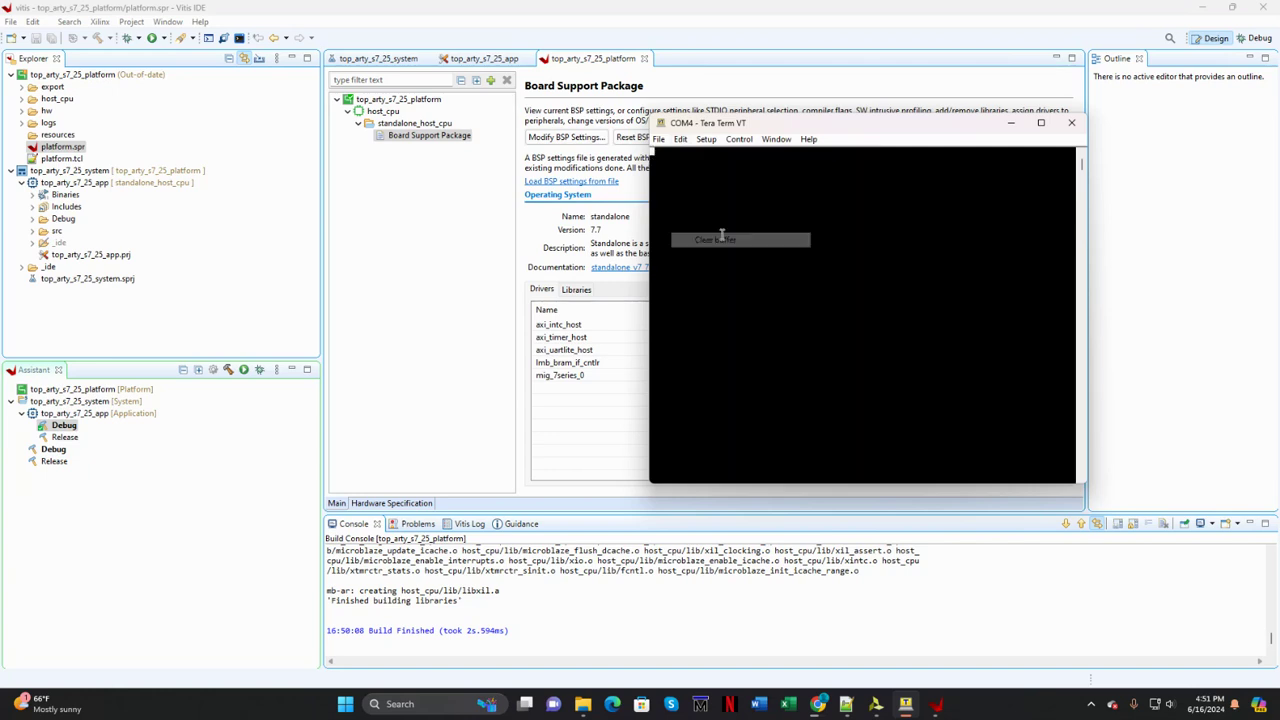
left_click(1011, 126)
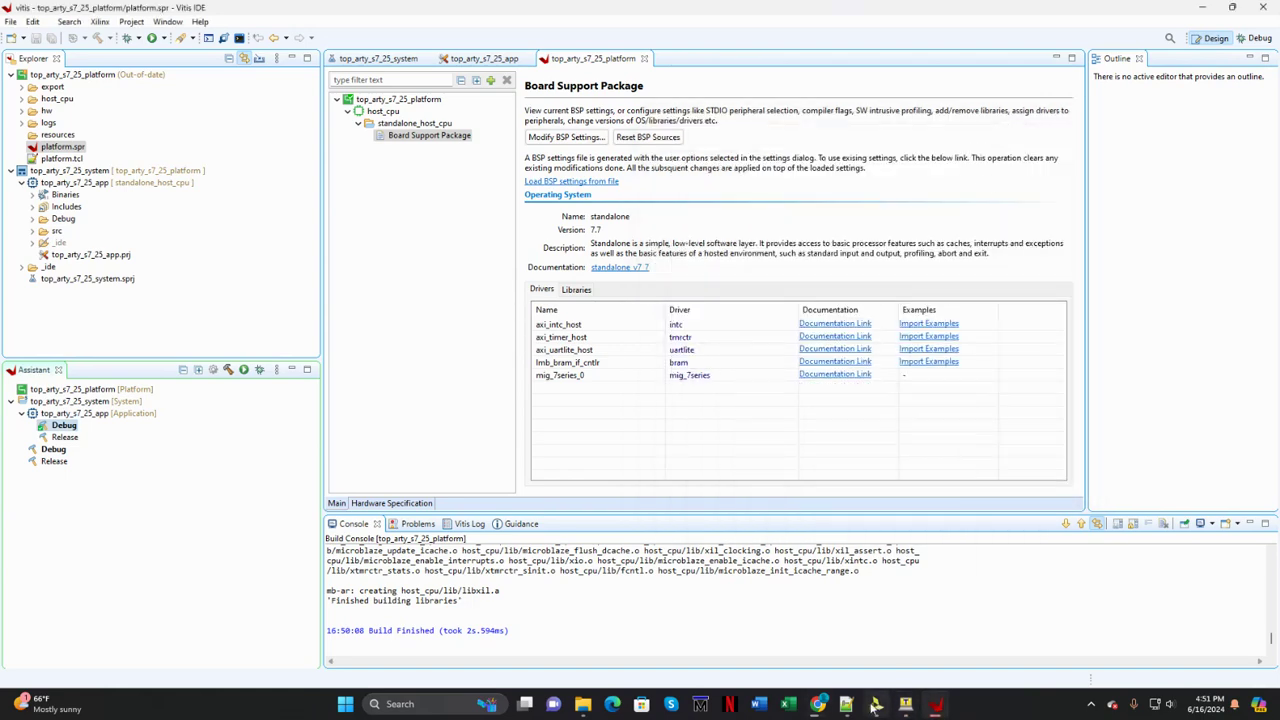
mouse_move(846, 706)
Bring Vivado back in front and enlarge its Tcl Console to show the completed write_cfgmem output.
left_click(1203, 11)
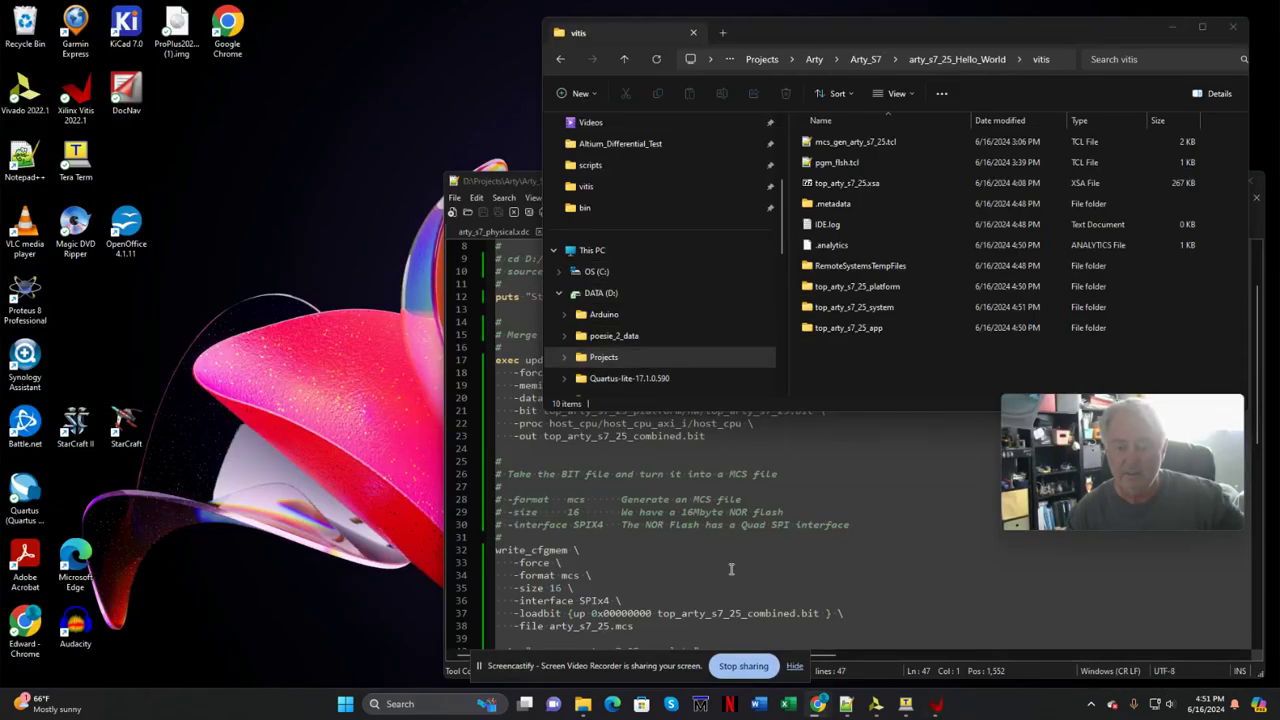
left_click(876, 708)
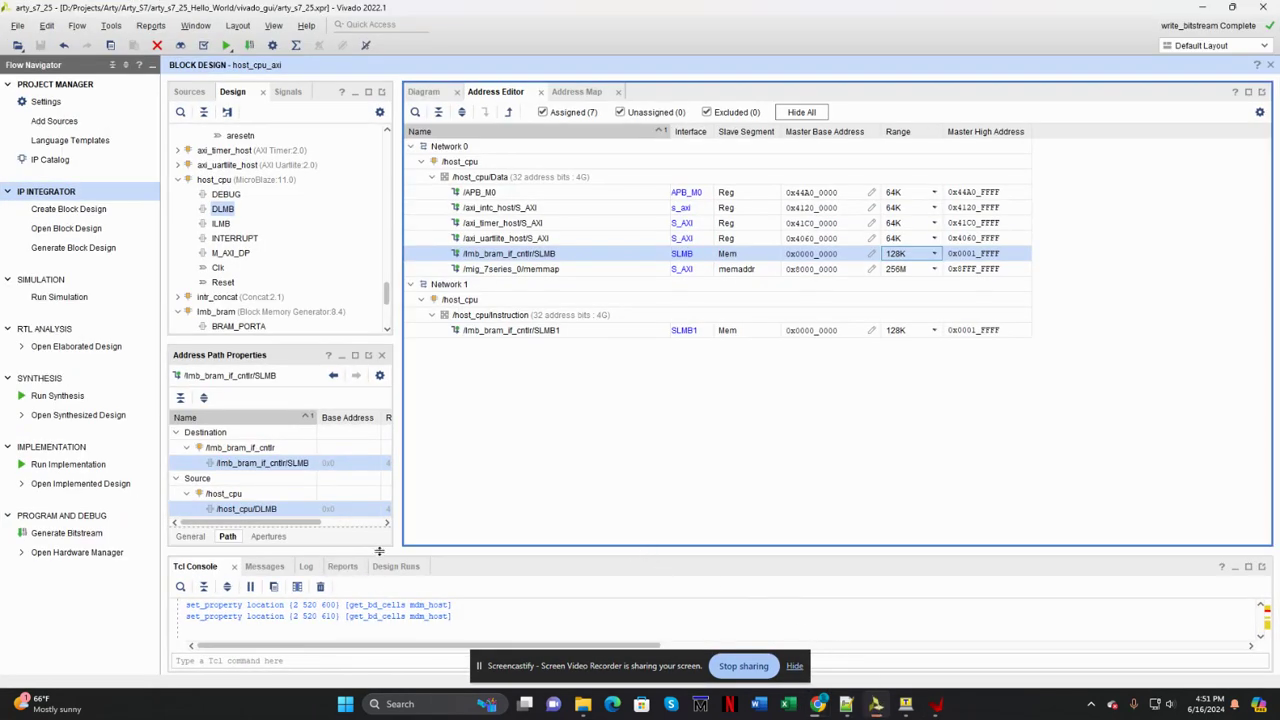
left_click_drag(379, 551, 420, 409)
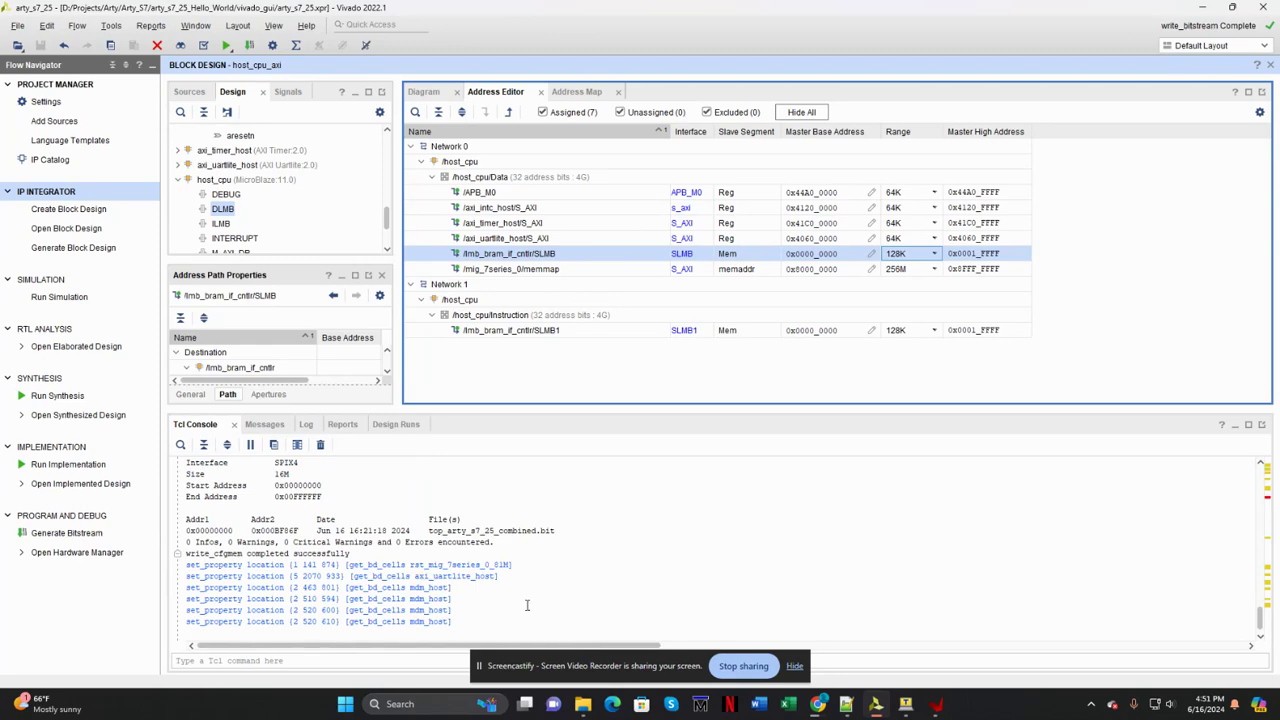
left_click(794, 666)
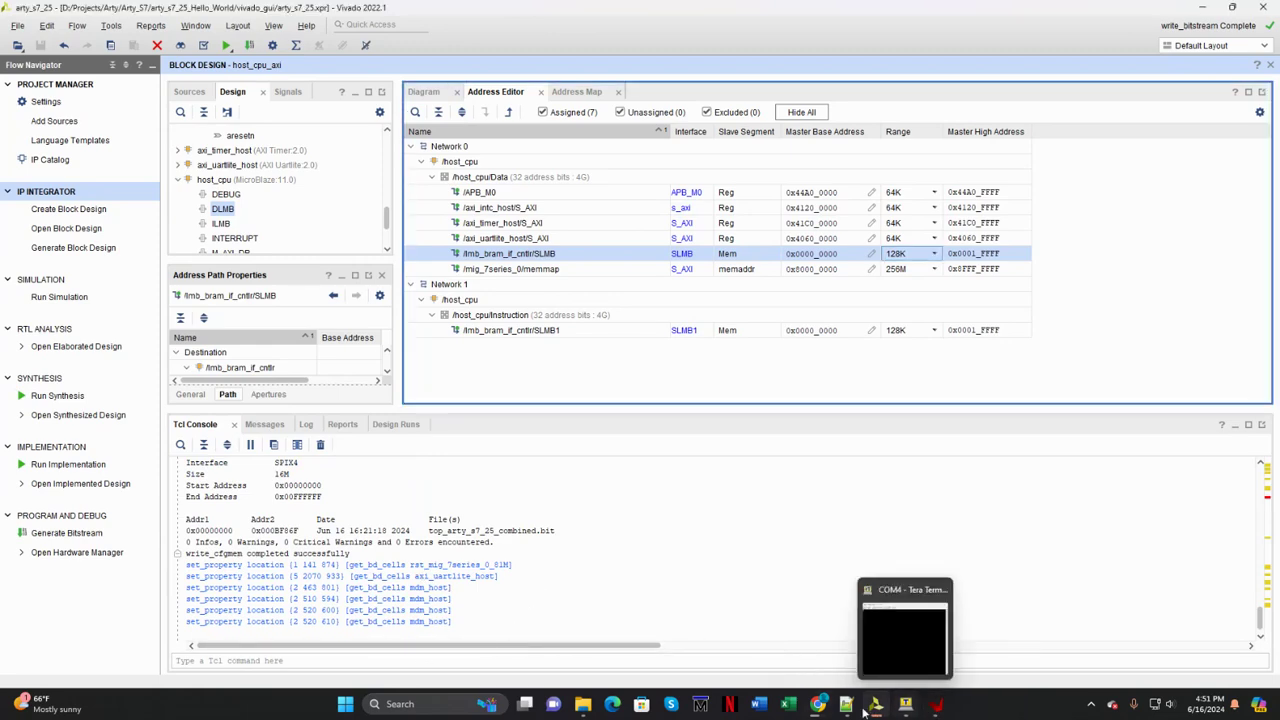
Bring up mcs_gen_arty_s7_25.tcl and highlight top_arty_s7_25_combined and the top_arty_s7_25 bit name.
left_click(935, 704)
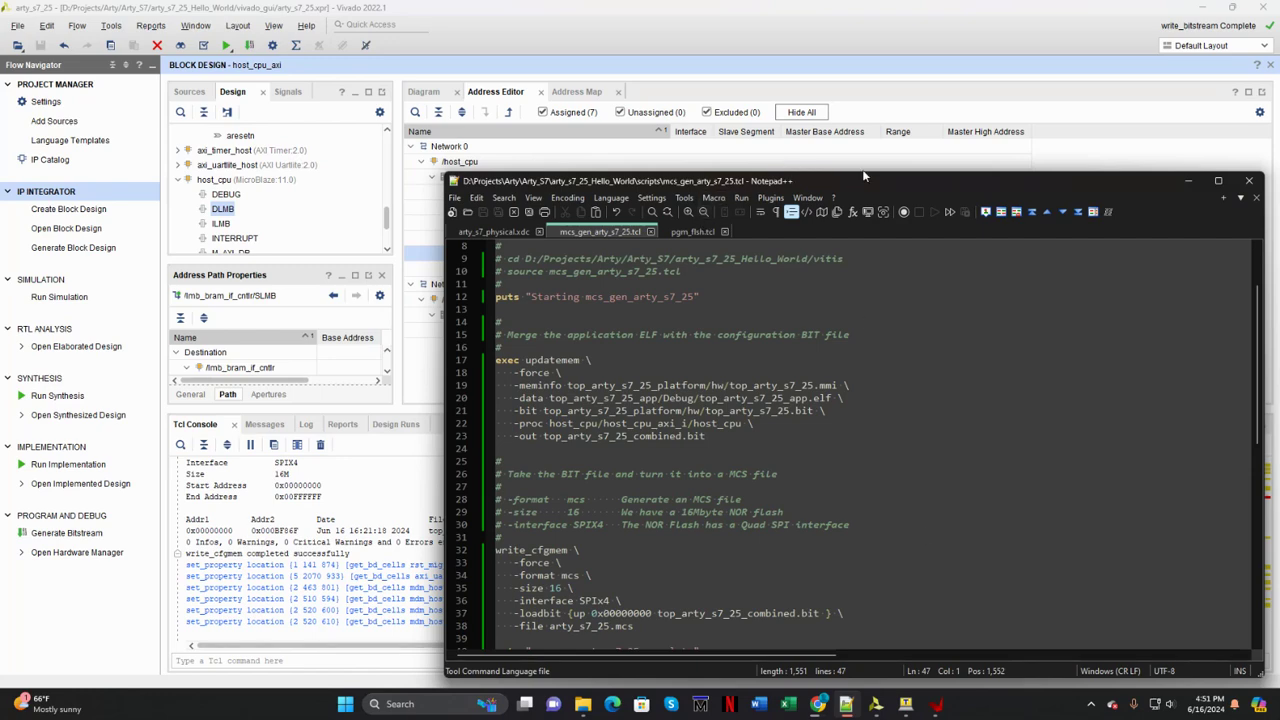
left_click_drag(866, 178, 879, 89)
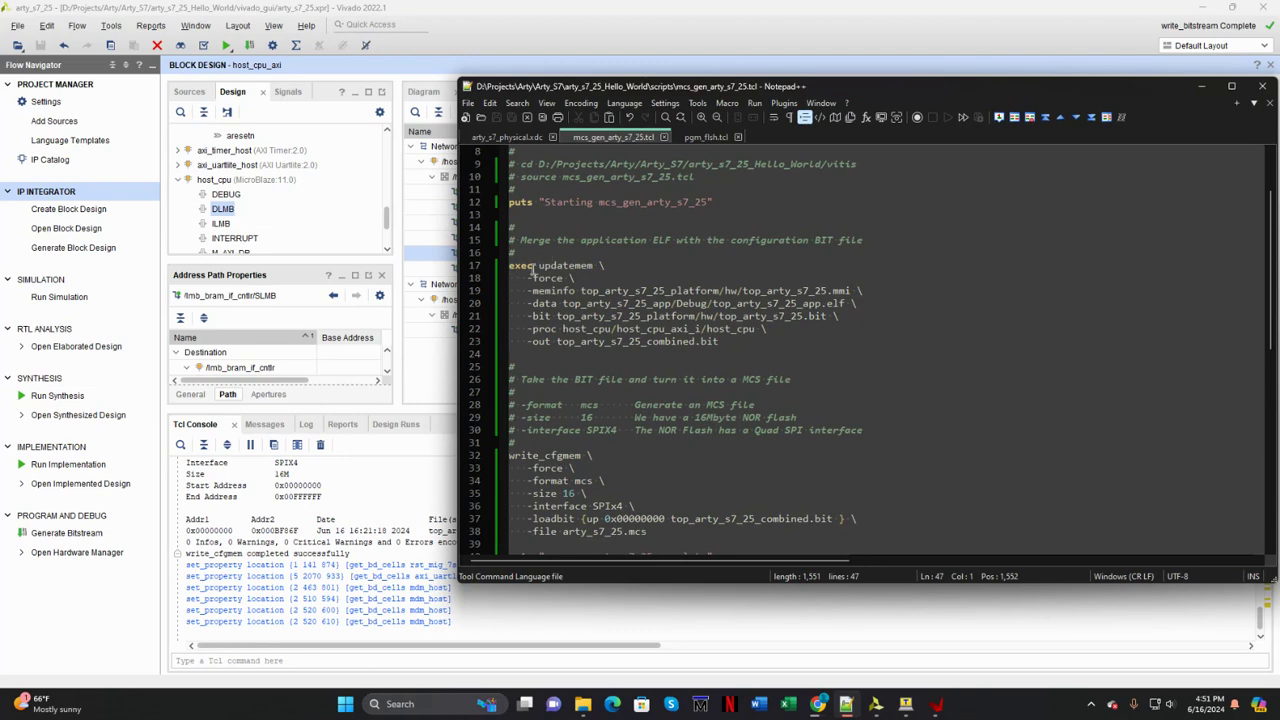
left_click(627, 342)
double_click(626, 342)
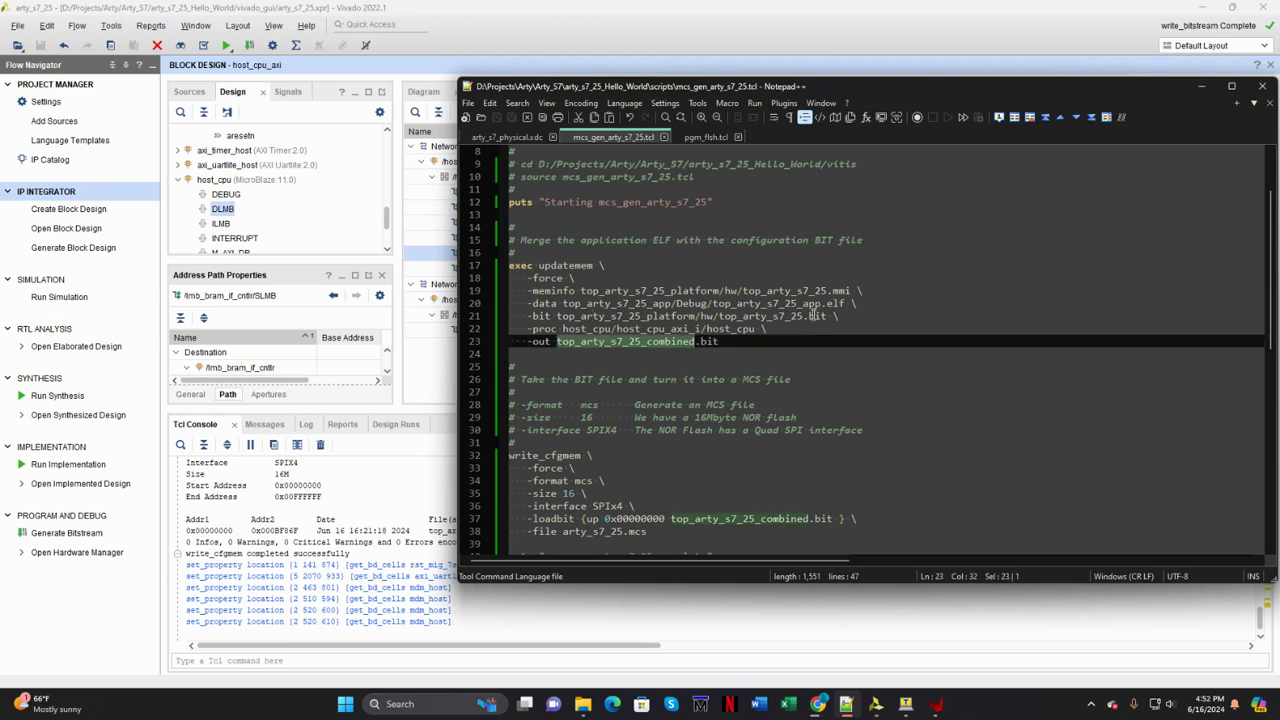
double_click(775, 315)
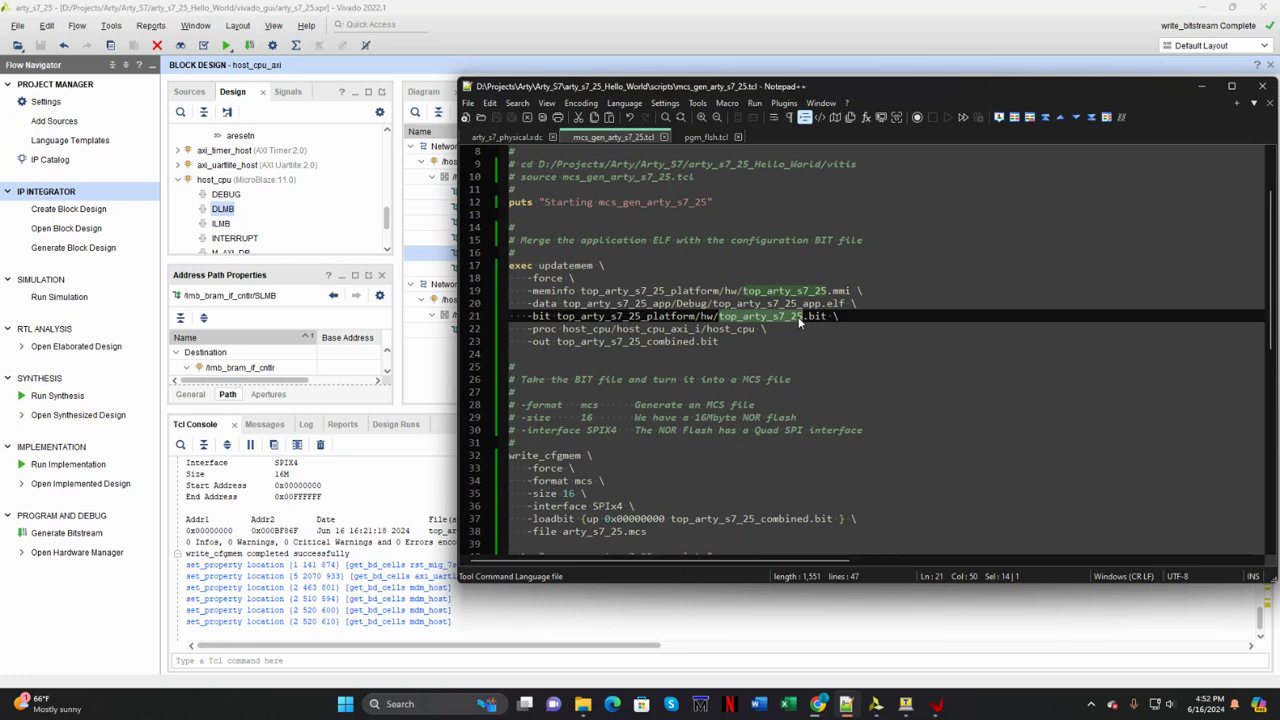
Highlight the top_arty_s7_25_app ELF name, the combined output, and the top_arty_s7_25 mmi name.
left_click(782, 303)
double_click(782, 303)
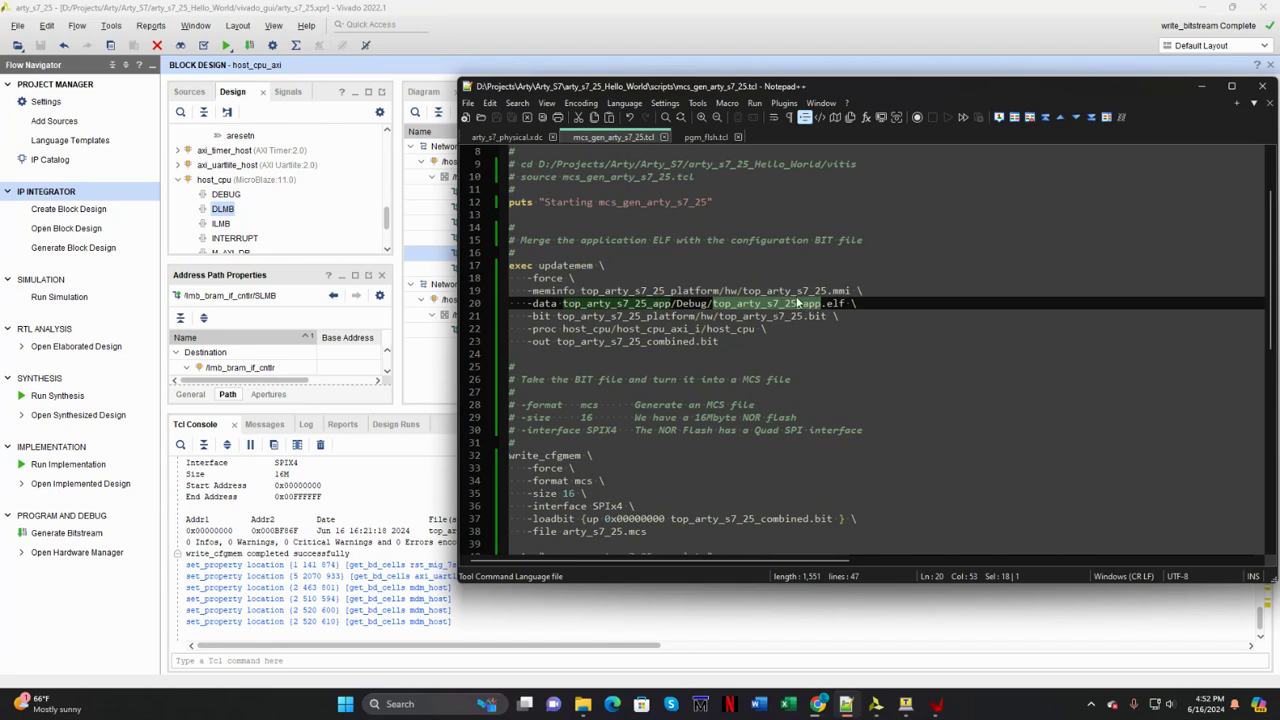
left_click(789, 316)
double_click(790, 303)
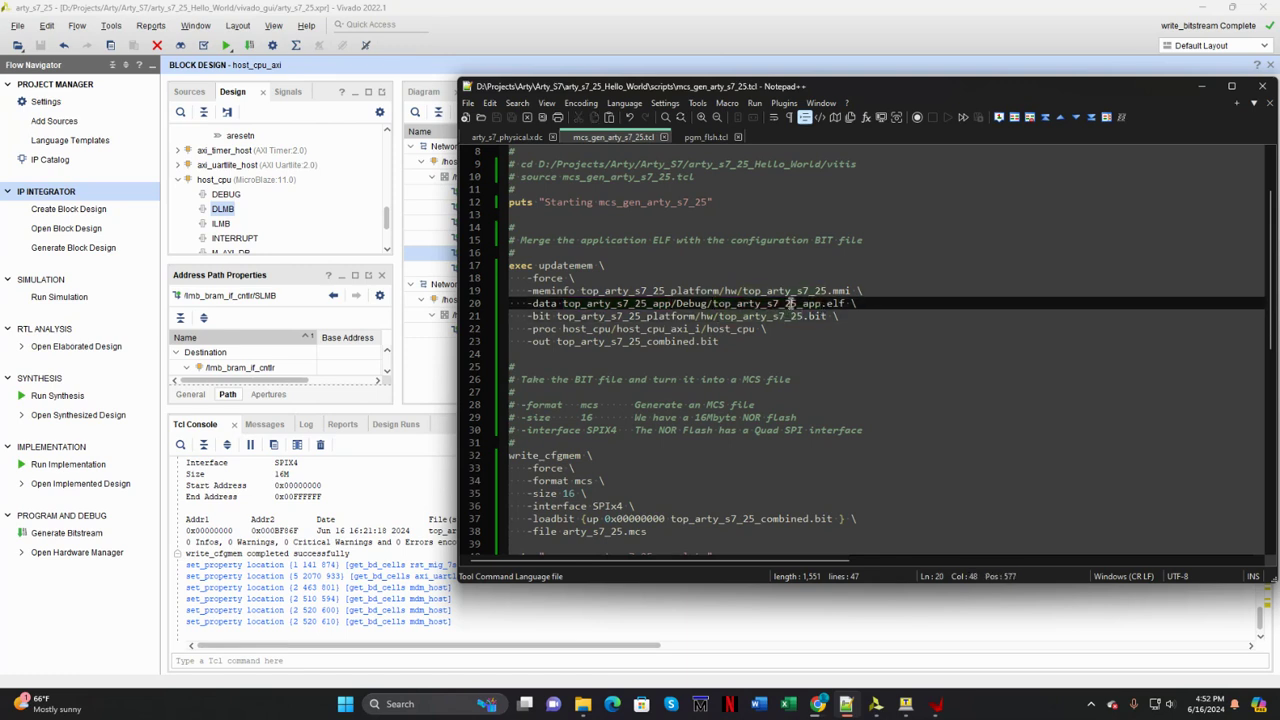
double_click(661, 342)
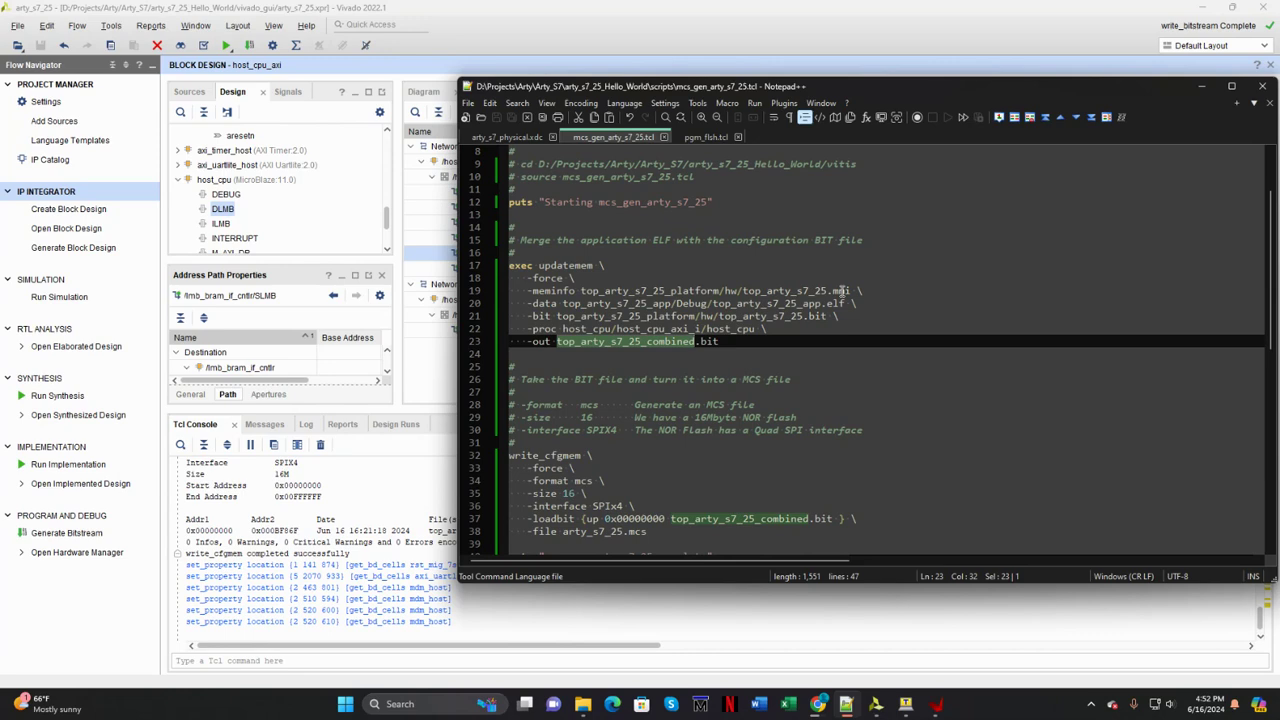
left_click(774, 289)
double_click(776, 290)
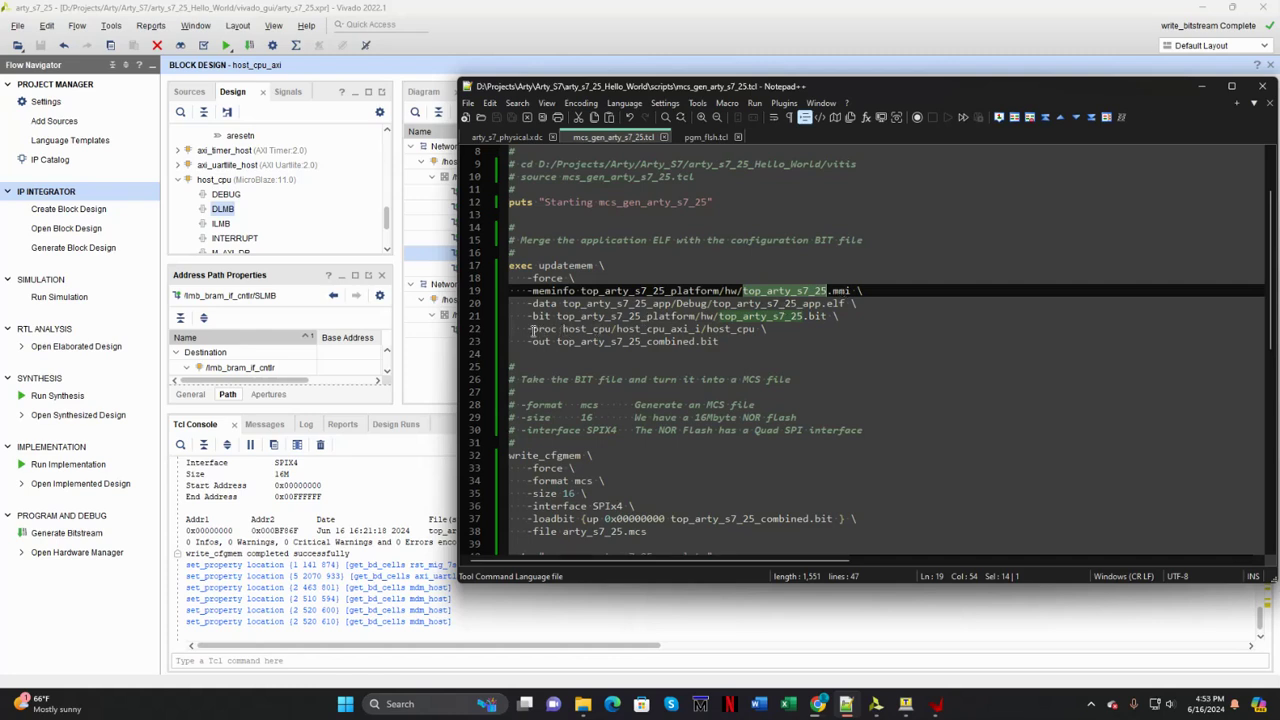
Highlight the -proc argument on line 22, naming host_cpu_axi_i and host_cpu.
left_click_drag(531, 329, 604, 330)
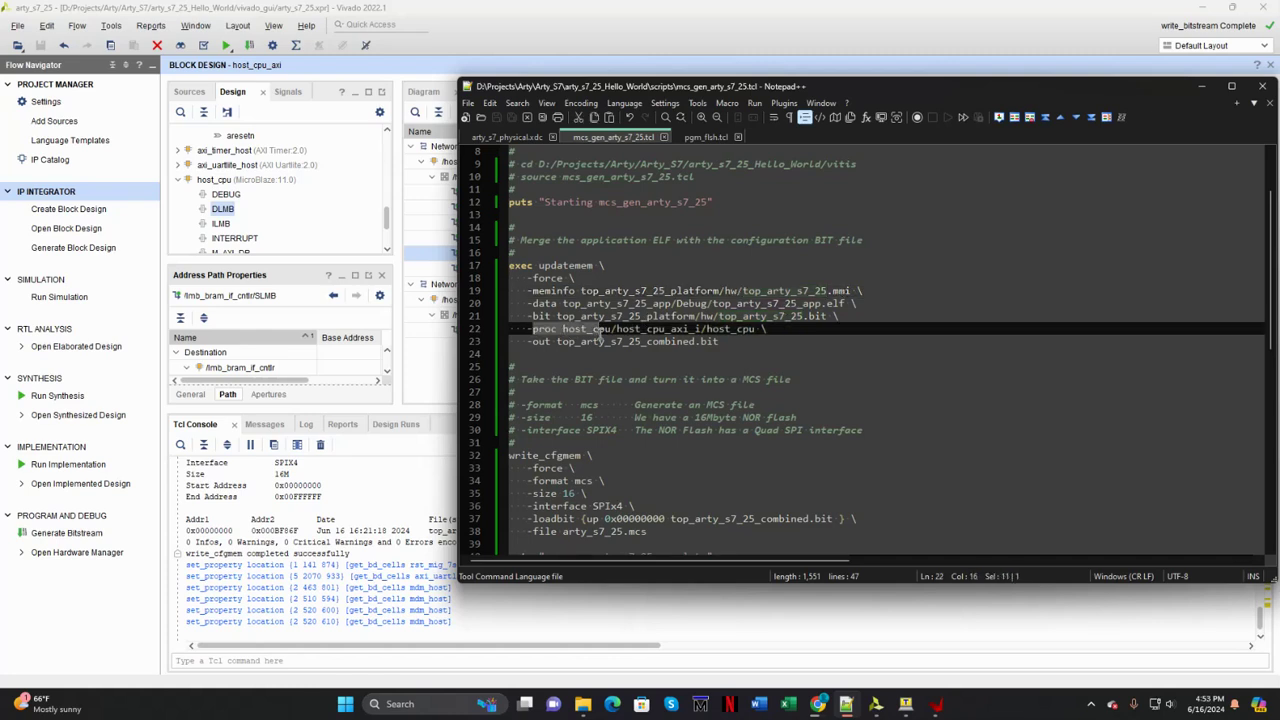
left_click(763, 333)
double_click(731, 329)
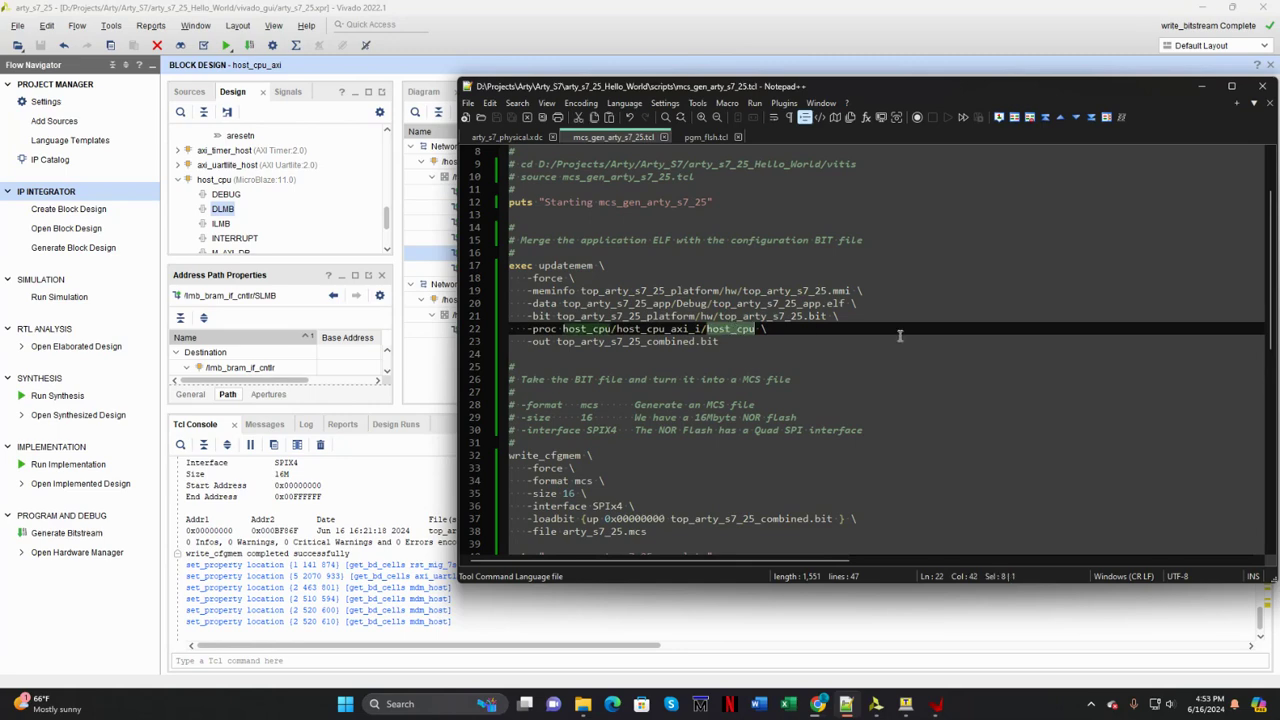
double_click(656, 331)
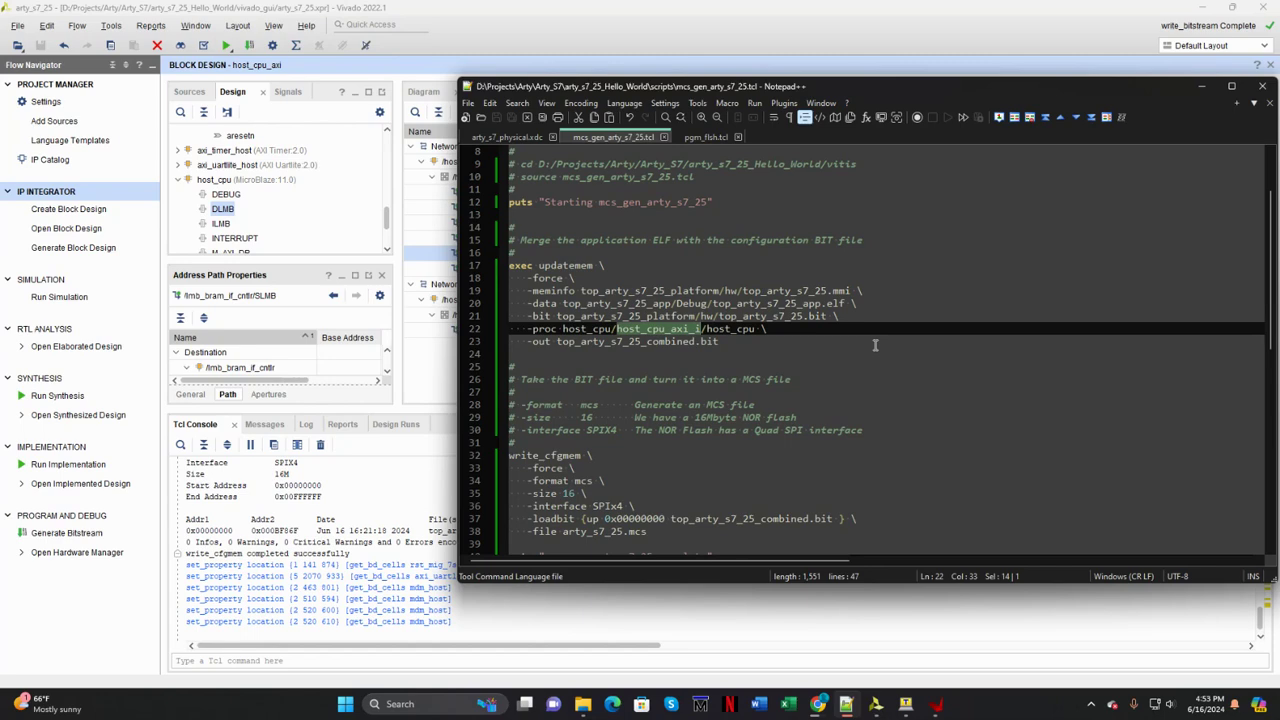
Review write_cfgmem's combined bitstream input, arty_s7_25 output name and SPIx4 interface setting.
scroll(771, 353, "down", 2)
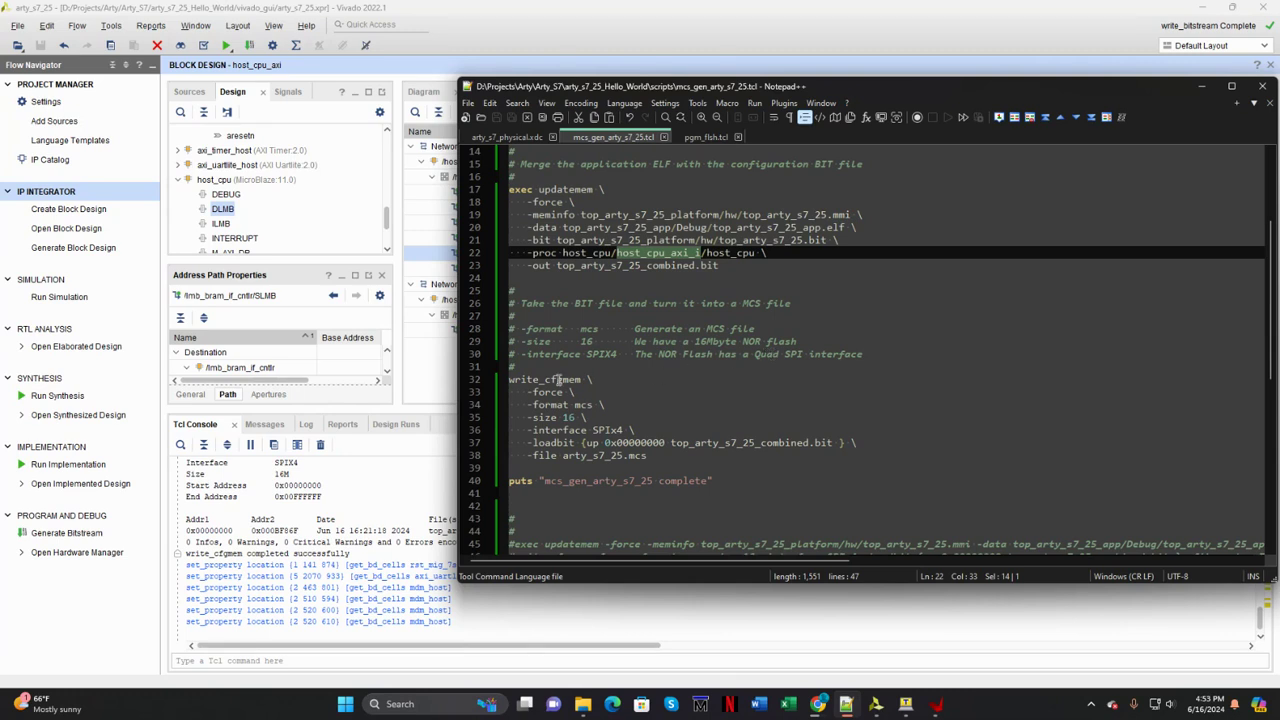
double_click(780, 442)
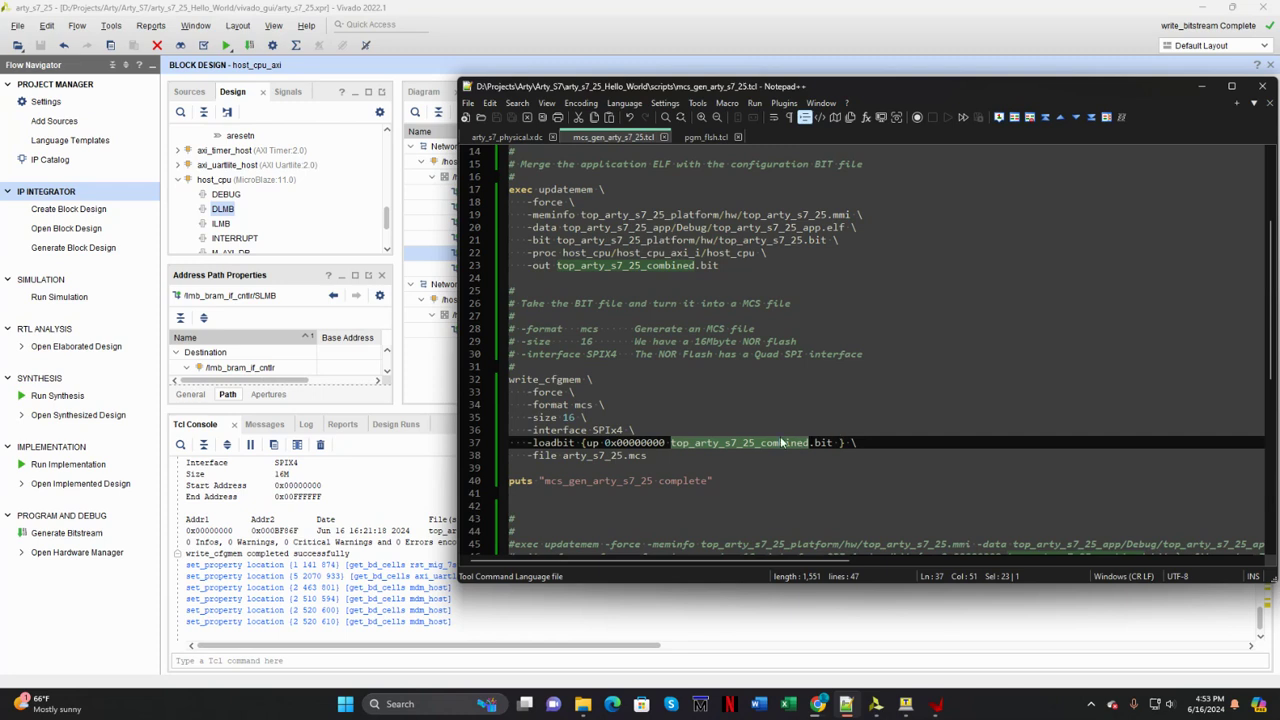
double_click(610, 455)
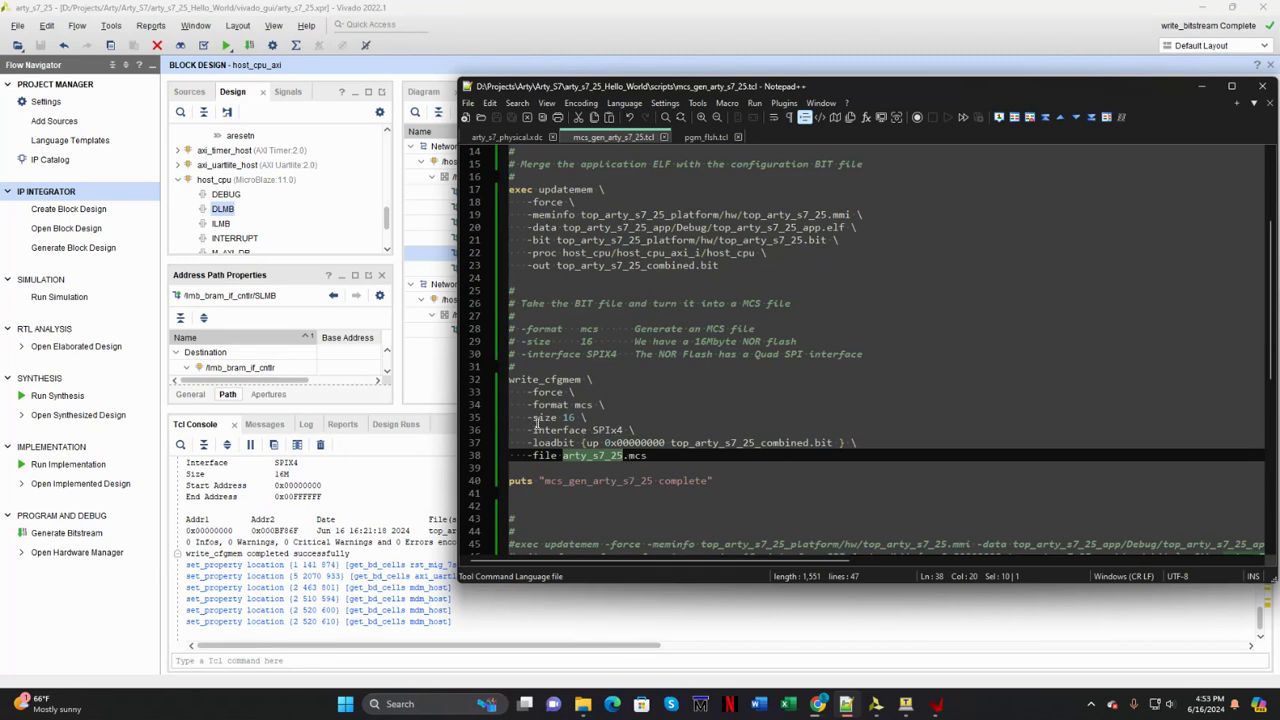
left_click(644, 443)
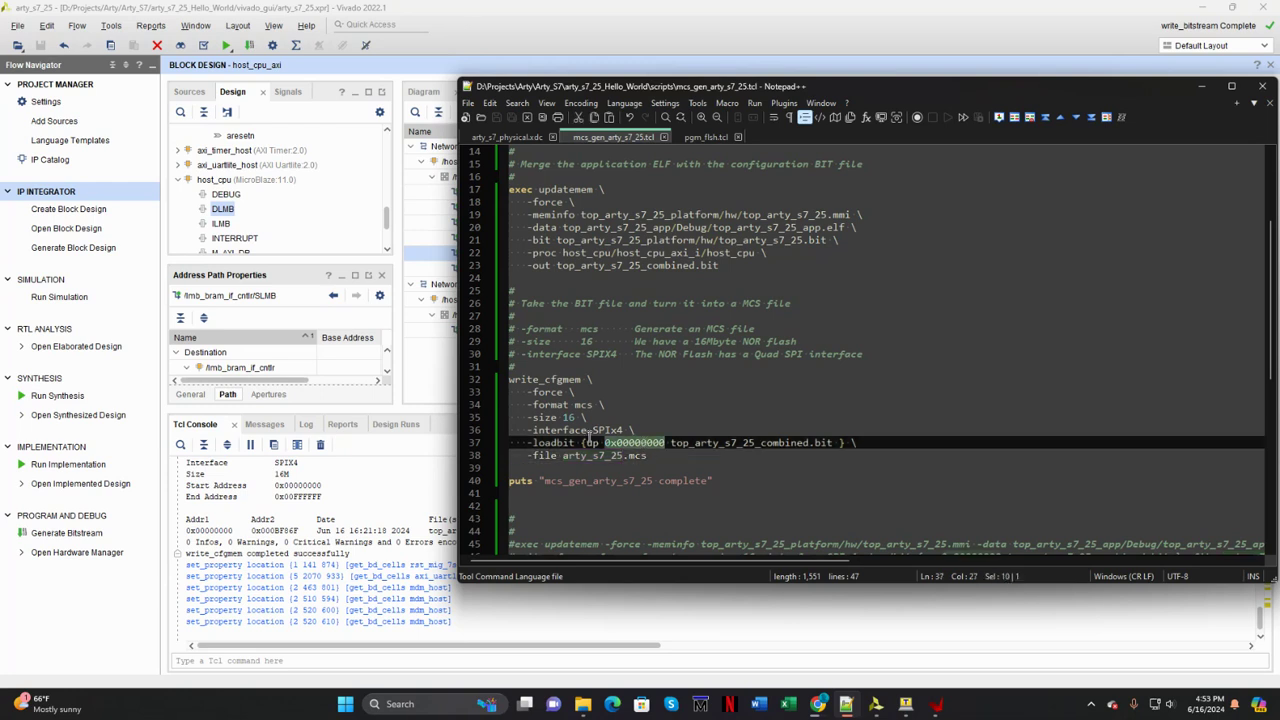
left_click(604, 429)
double_click(604, 429)
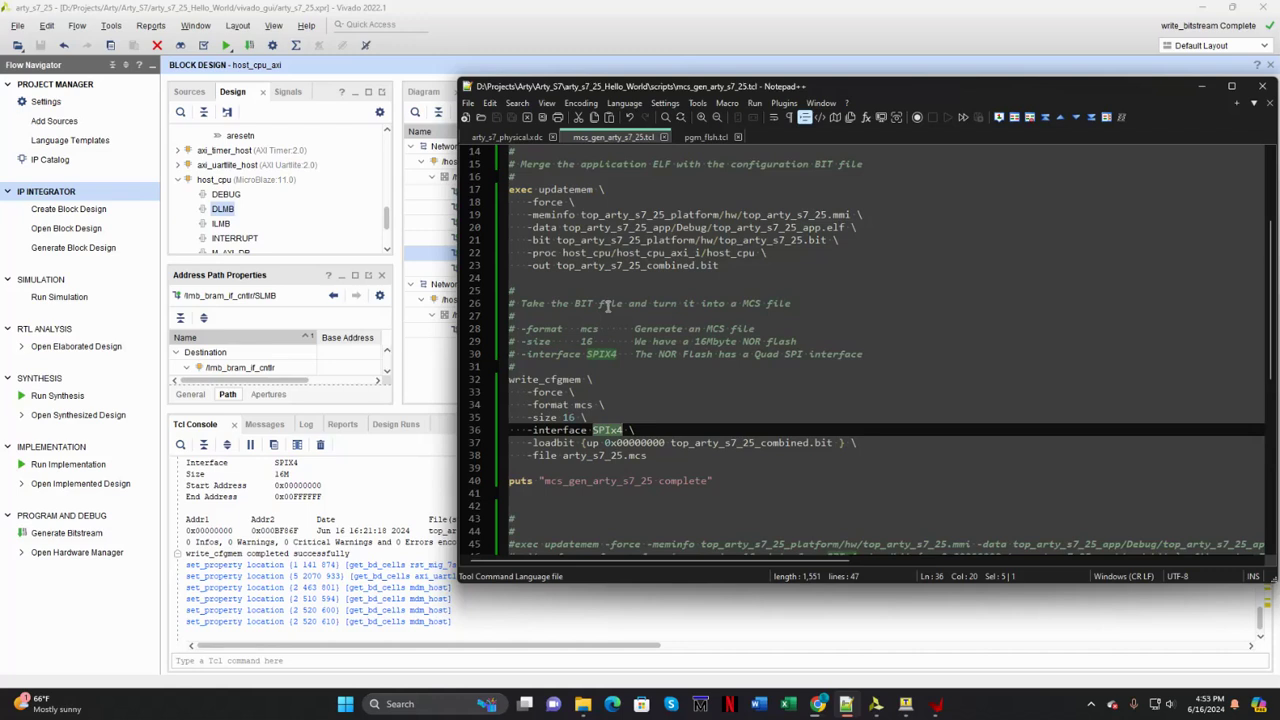
Select and copy the one-line updatemem command near the end of the script.
scroll(606, 305, "down", 2)
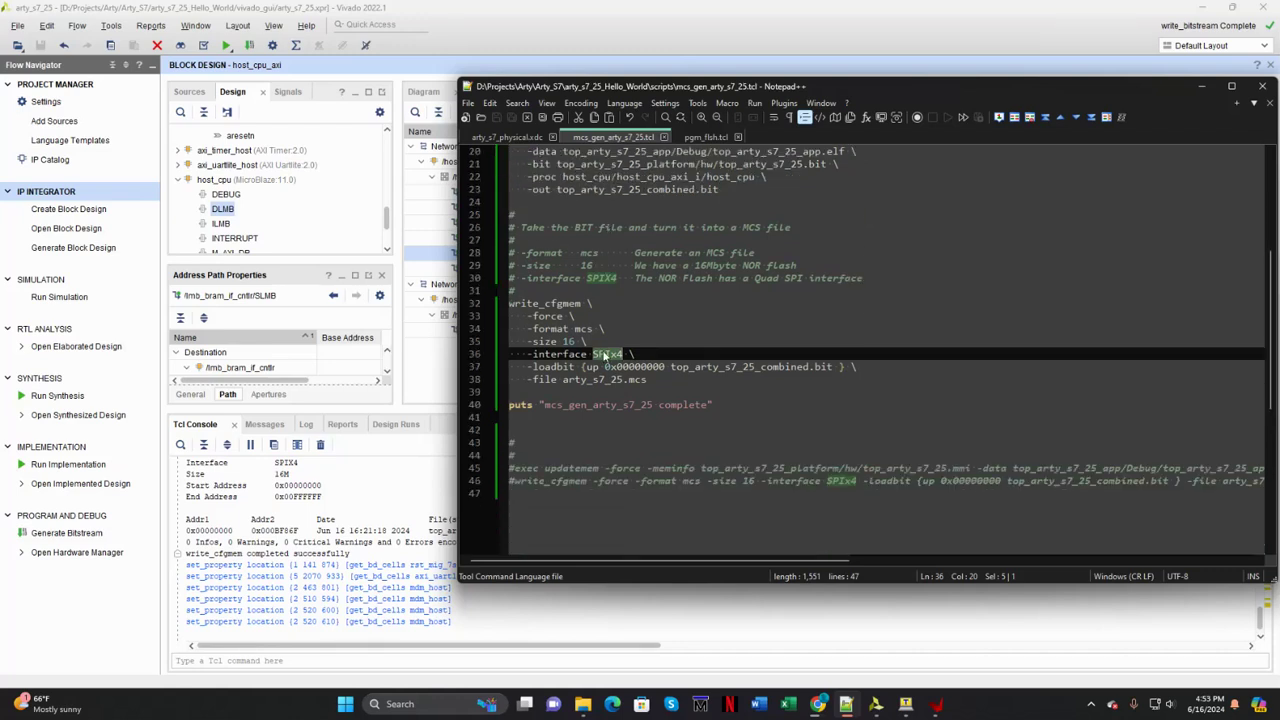
triple_click(513, 467)
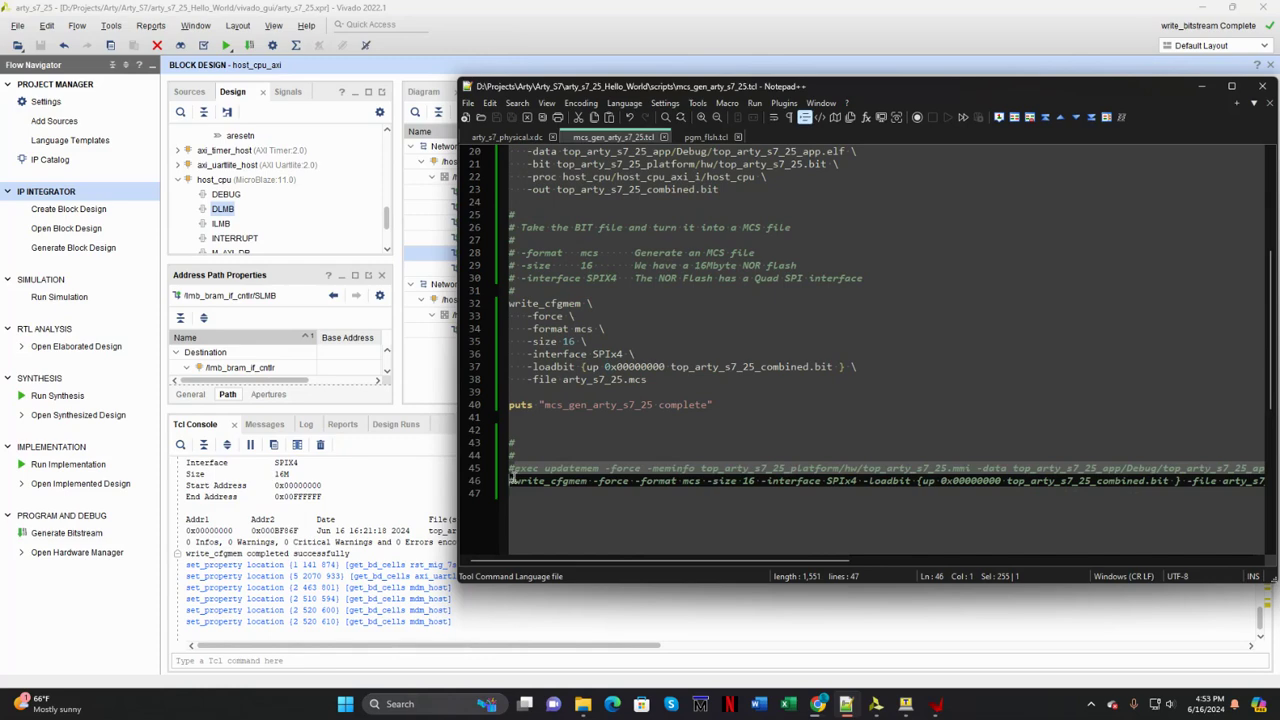
scroll(591, 304, "up", 1)
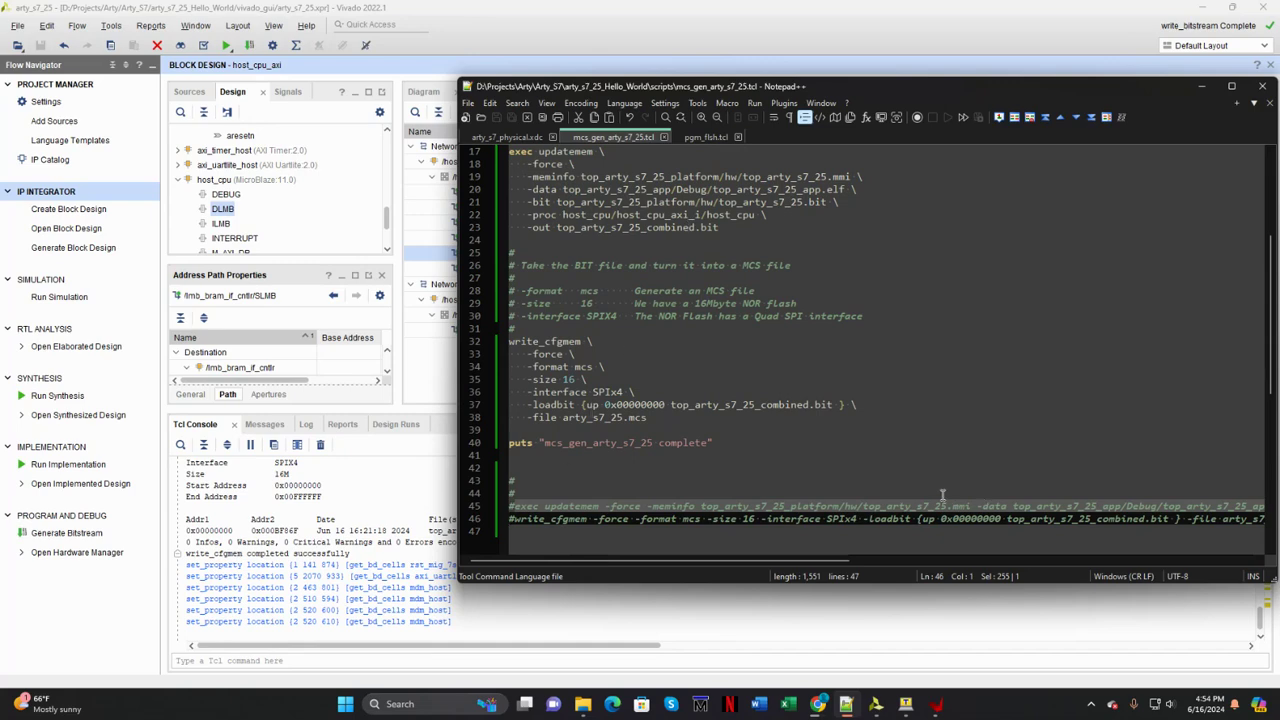
Paste and run the updatemem command in Vivado's Tcl console to write top_arty_s7_25_combined.bit.
left_click(390, 660)
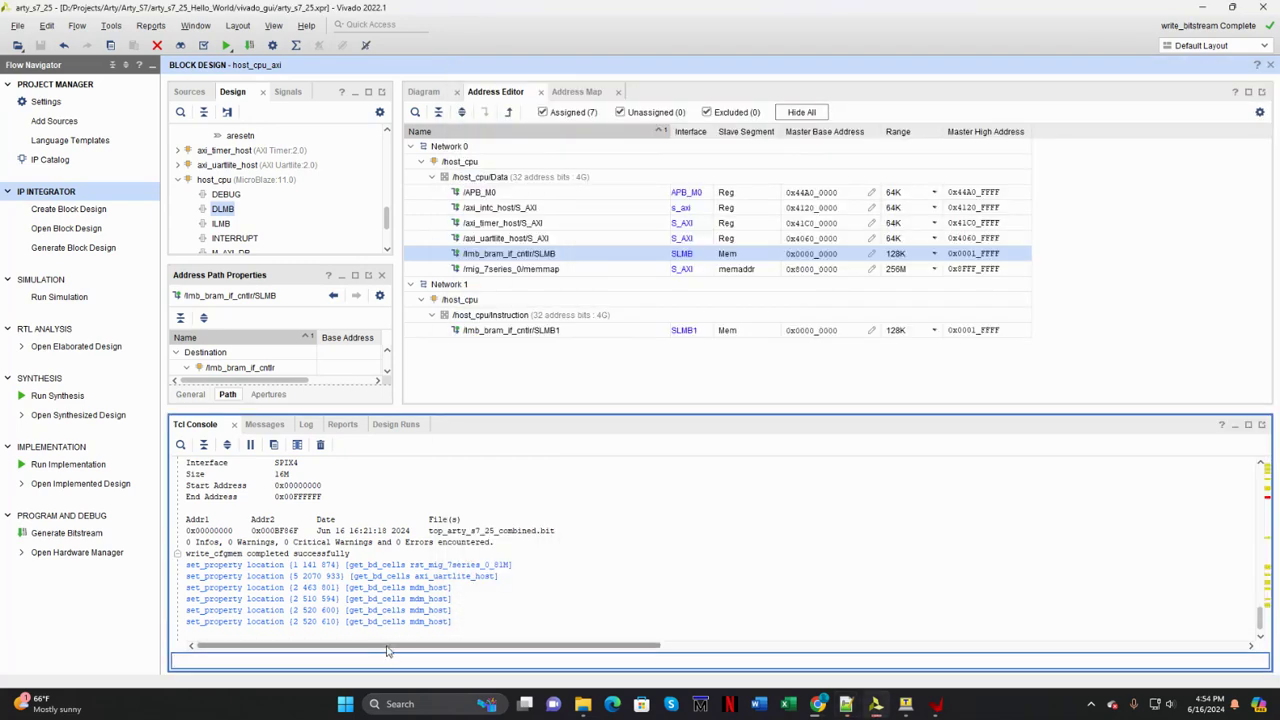
type("-meminfo top_arty_s7_25_platform/hw/top_arty_s7_25.mmi -data top_arty_s7_25_app/Debug/top_arty_s7_25_app.elf -bit top_arty_s7_25_platform/hw/top_arty_s7_25.bit -proc host_cpu/host_cpu_axi_i/host_cpu -out top_arty_s7_25_combined.bit")
key("Return")
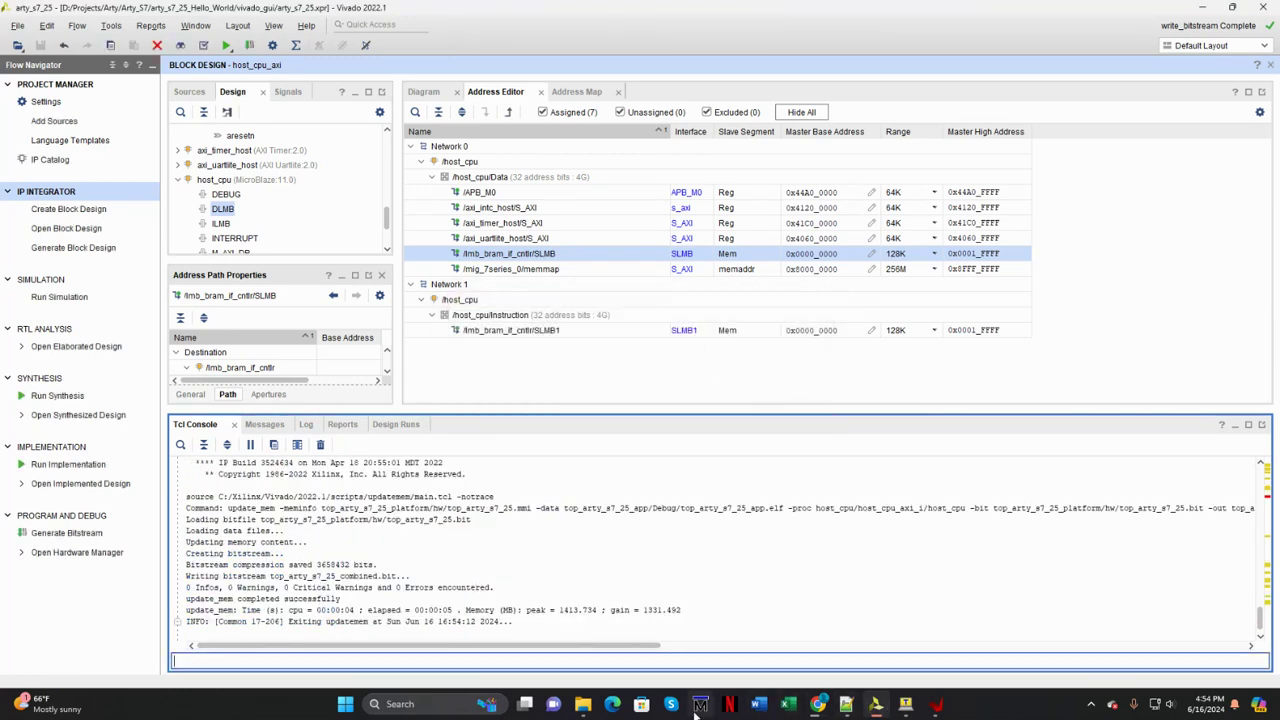
left_click(584, 704)
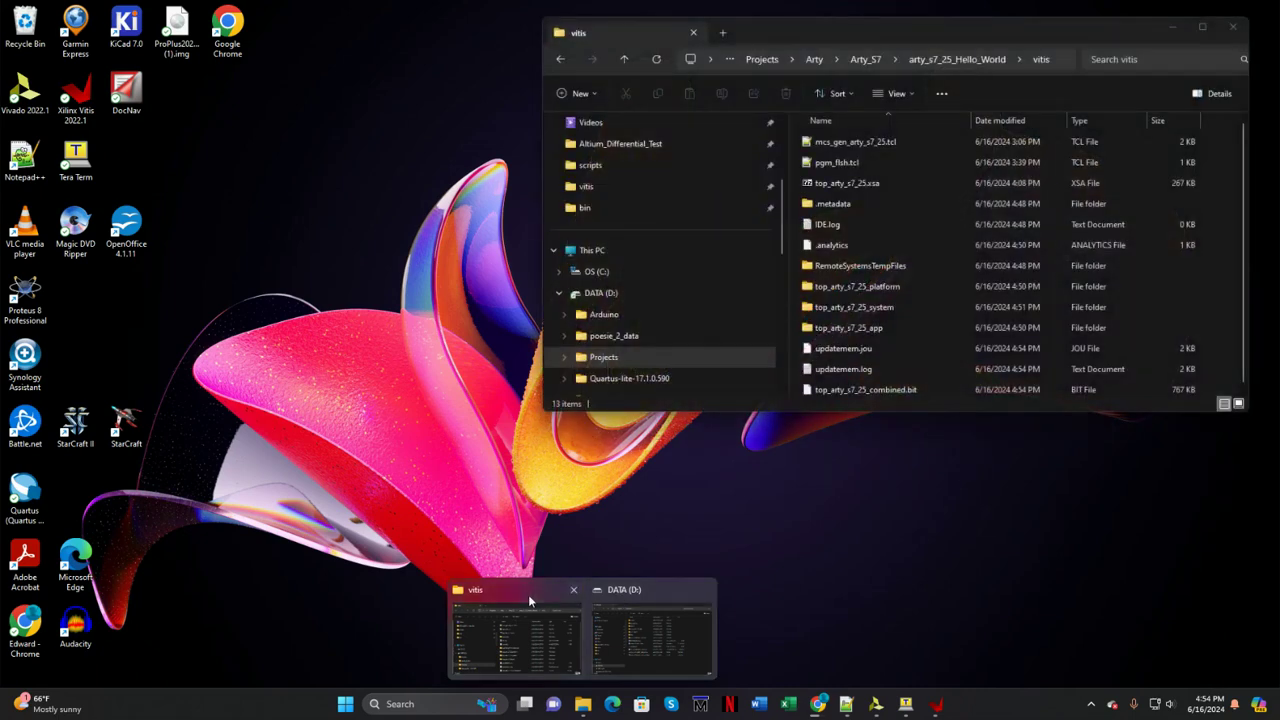
Enlarge the vitis folder window and confirm the 767 KB top_arty_s7_25_combined.bit is there.
left_click(528, 596)
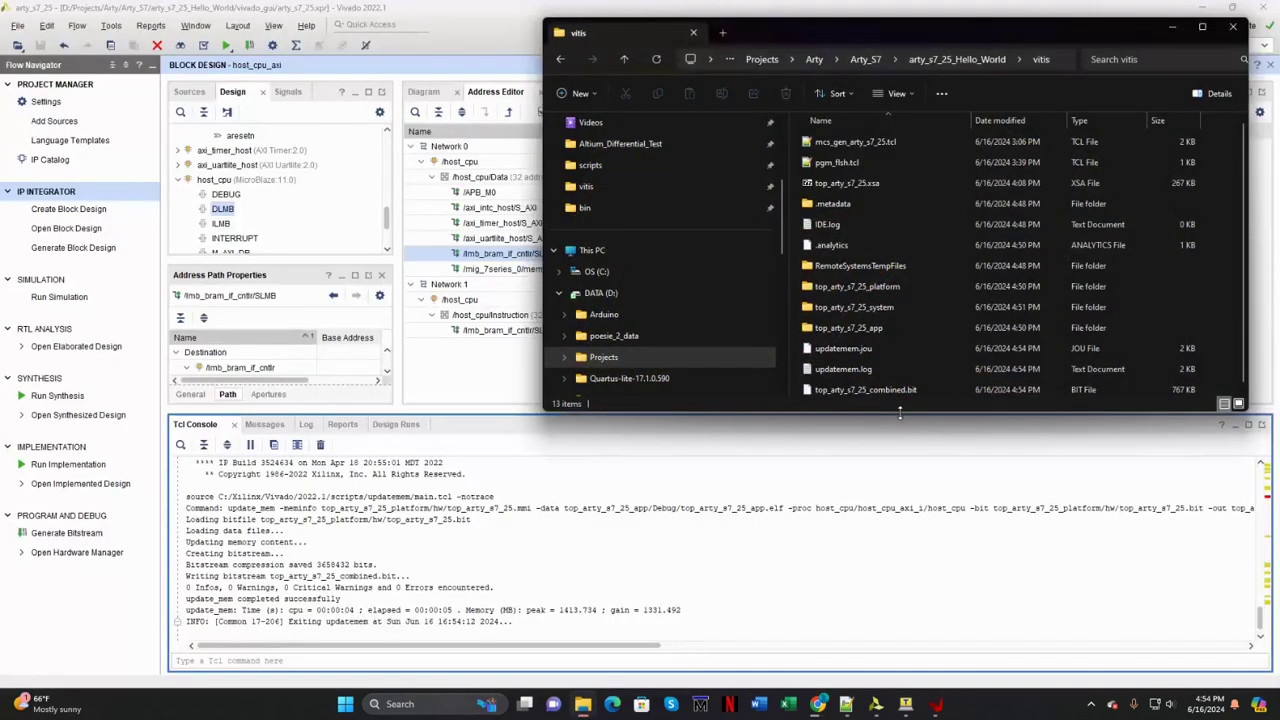
left_click_drag(900, 412, 900, 468)
left_click(832, 392)
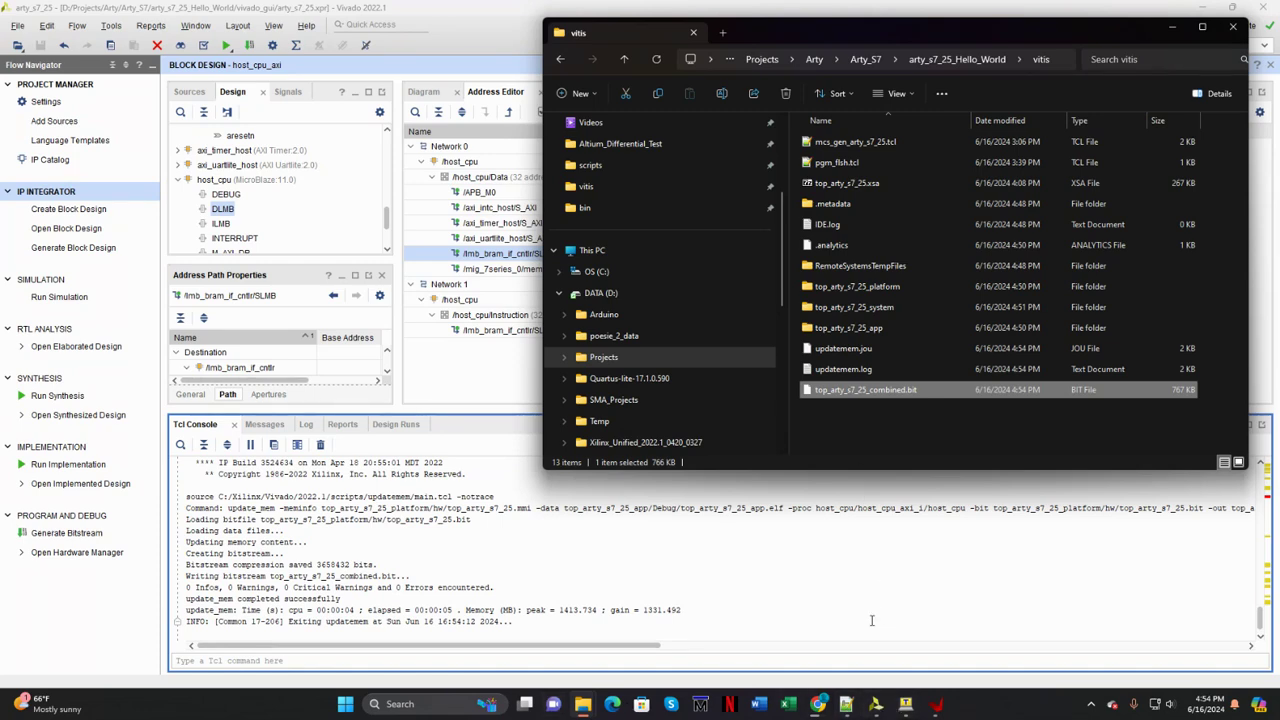
left_click(846, 706)
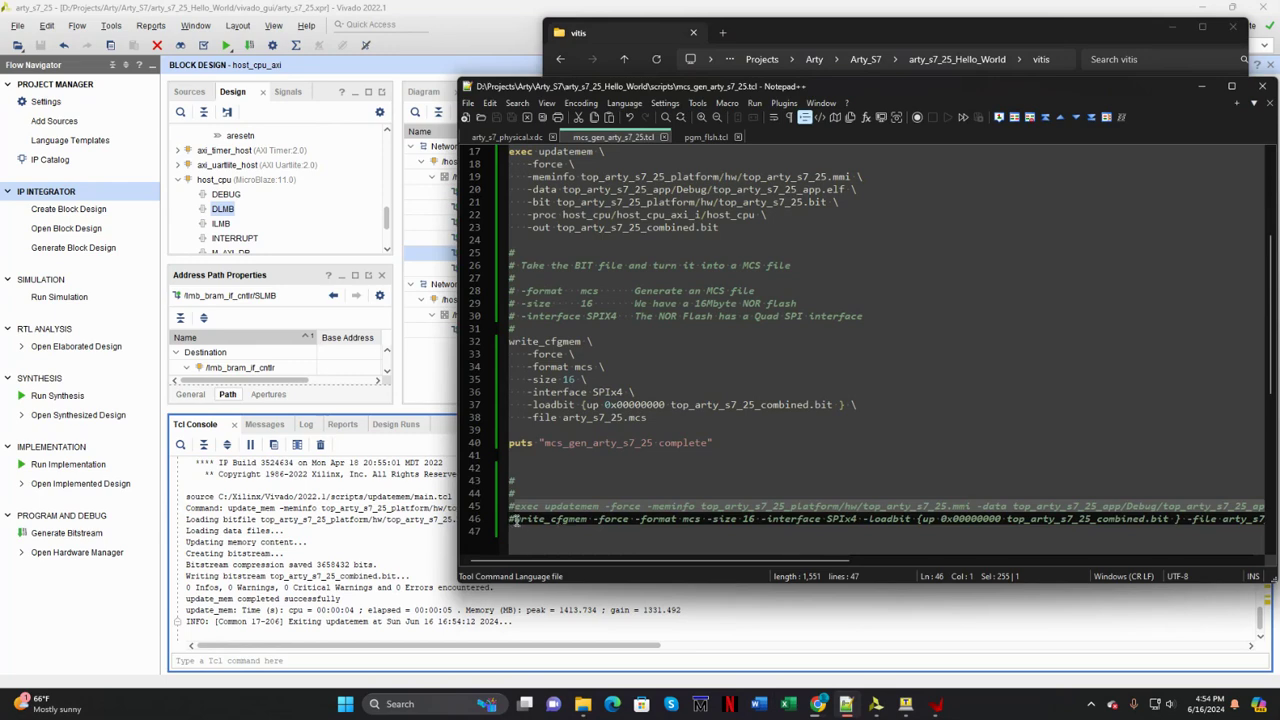
Copy the write_cfgmem line and run it in Vivado's Tcl console, producing arty_s7_25.mcs and arty_s7_25.prm.
left_click_drag(515, 520, 515, 530)
key("ctrl+c")
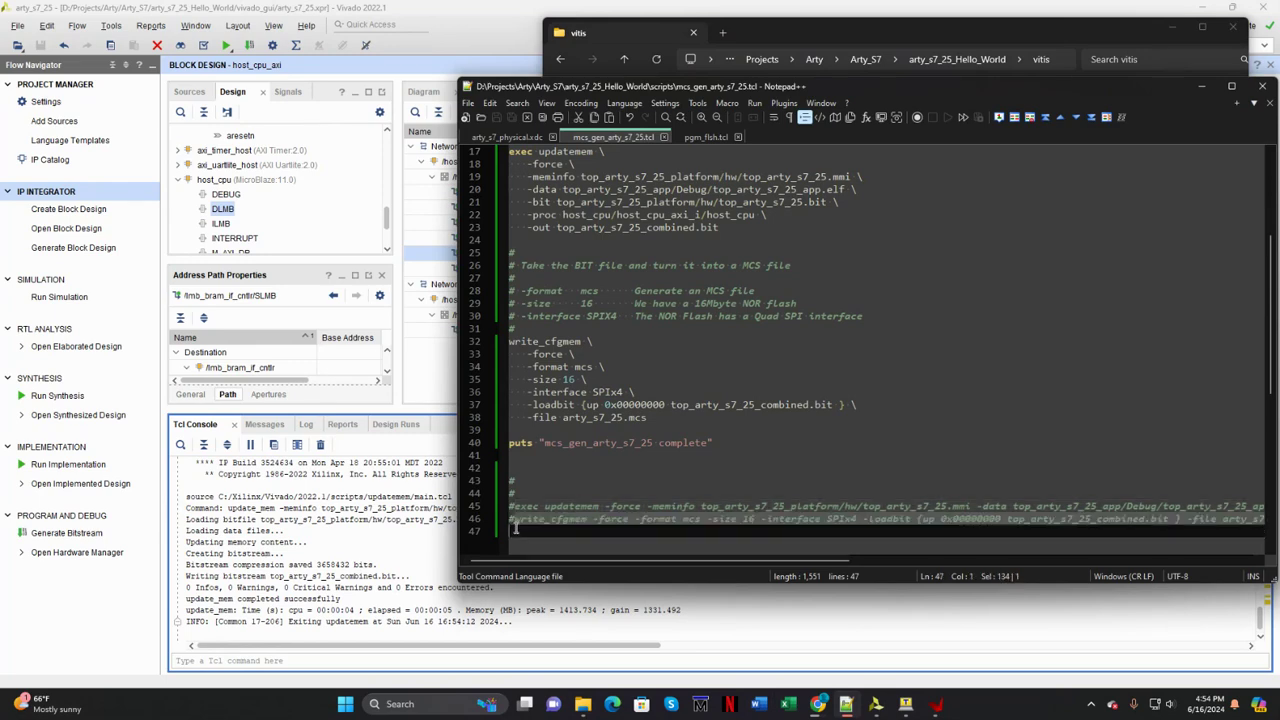
left_click(311, 657)
key("ctrl+v")
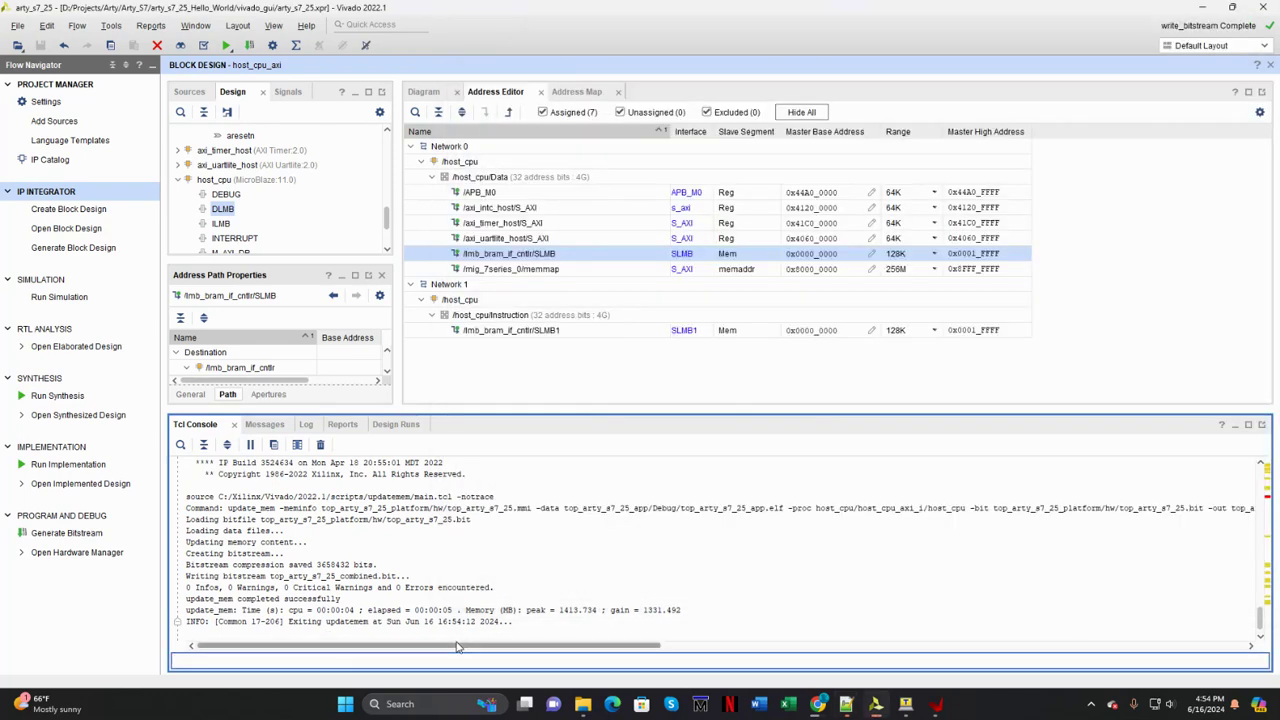
key("Return")
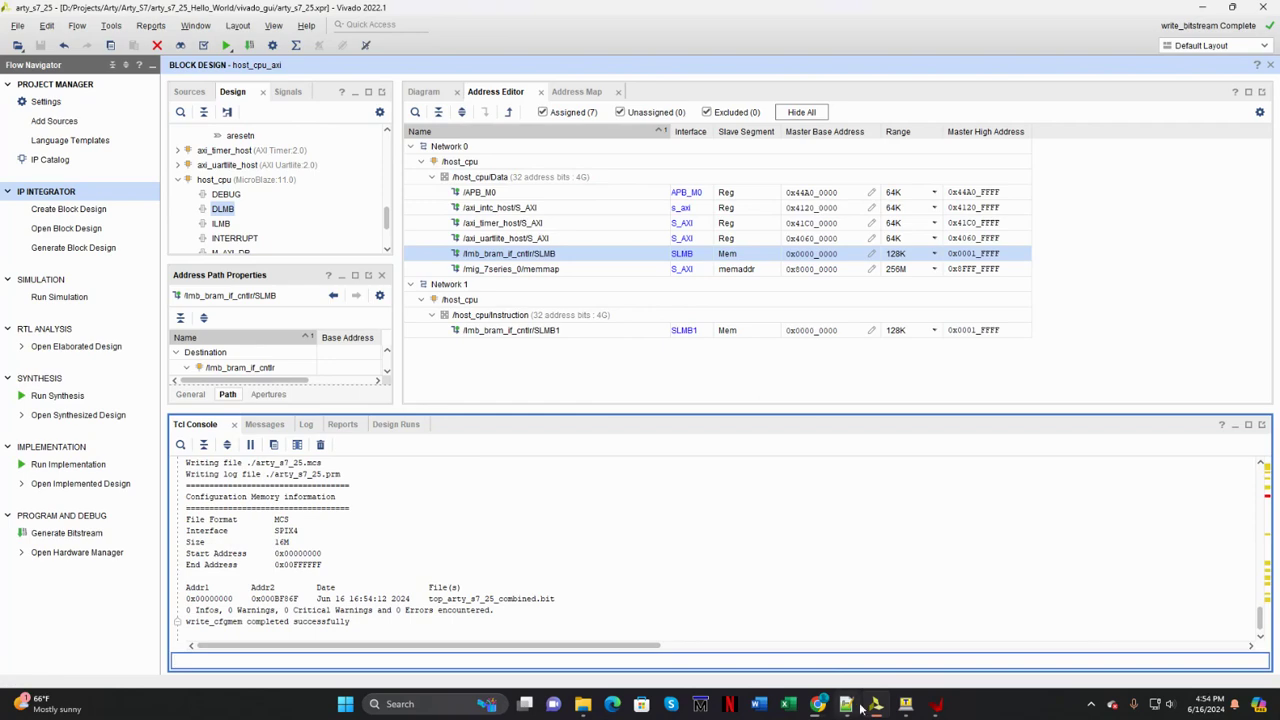
Show the vitis folder listing the new arty_s7_25.mcs (2,155 KB) and arty_s7_25.prm files.
mouse_move(583, 704)
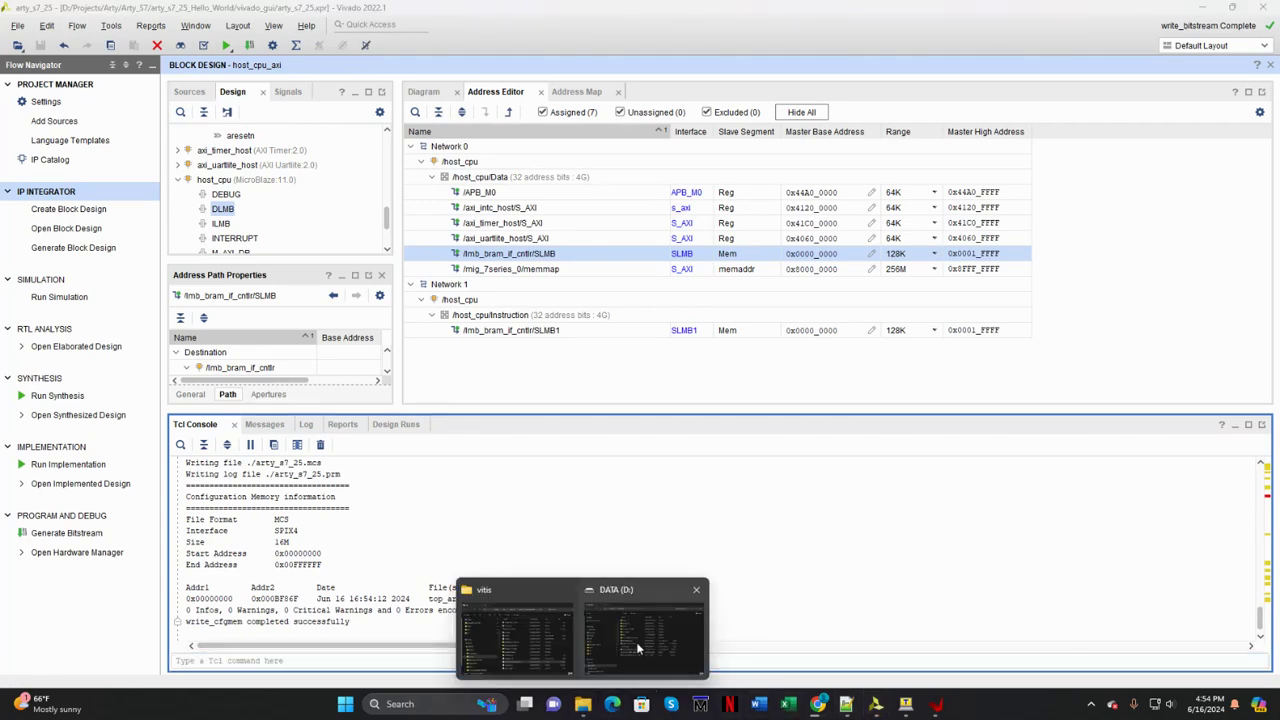
left_click(515, 605)
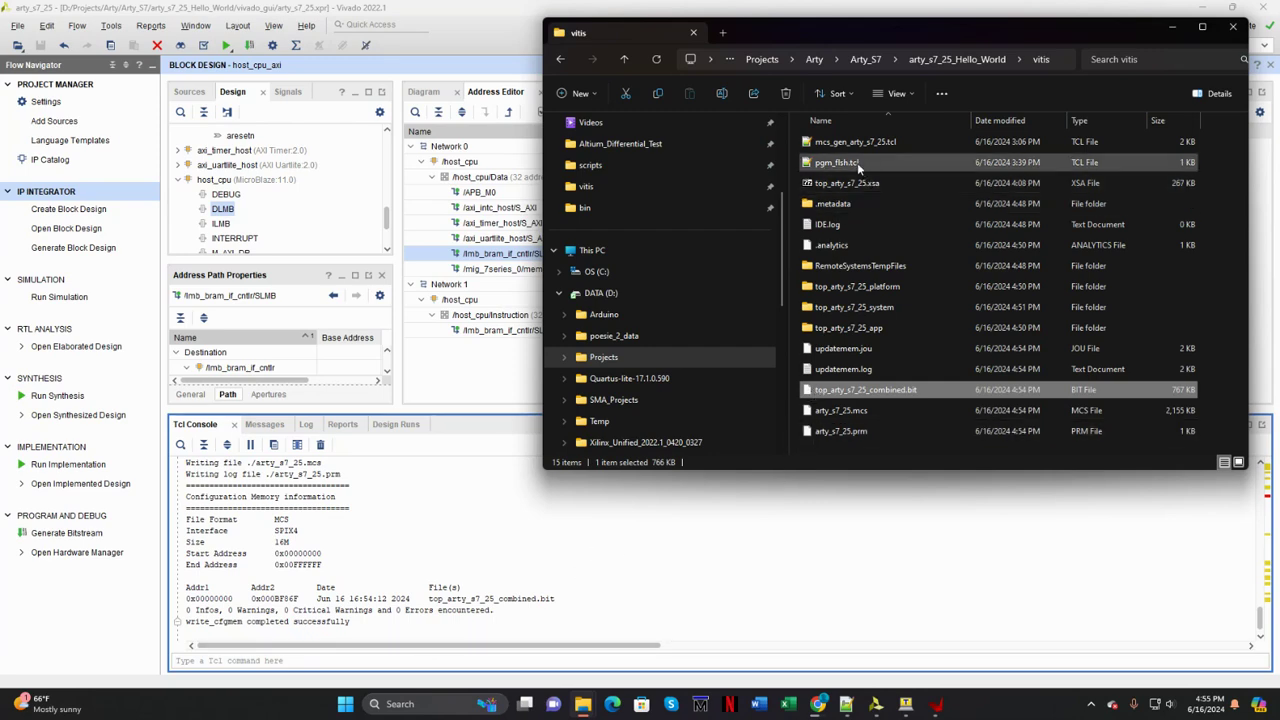
Run 'source pgm_flash.tcl' in Vivado's Tcl console to flash arty_s7_25.mcs into the mt25ql128 QSPI flash.
left_click(370, 662)
type("source p")
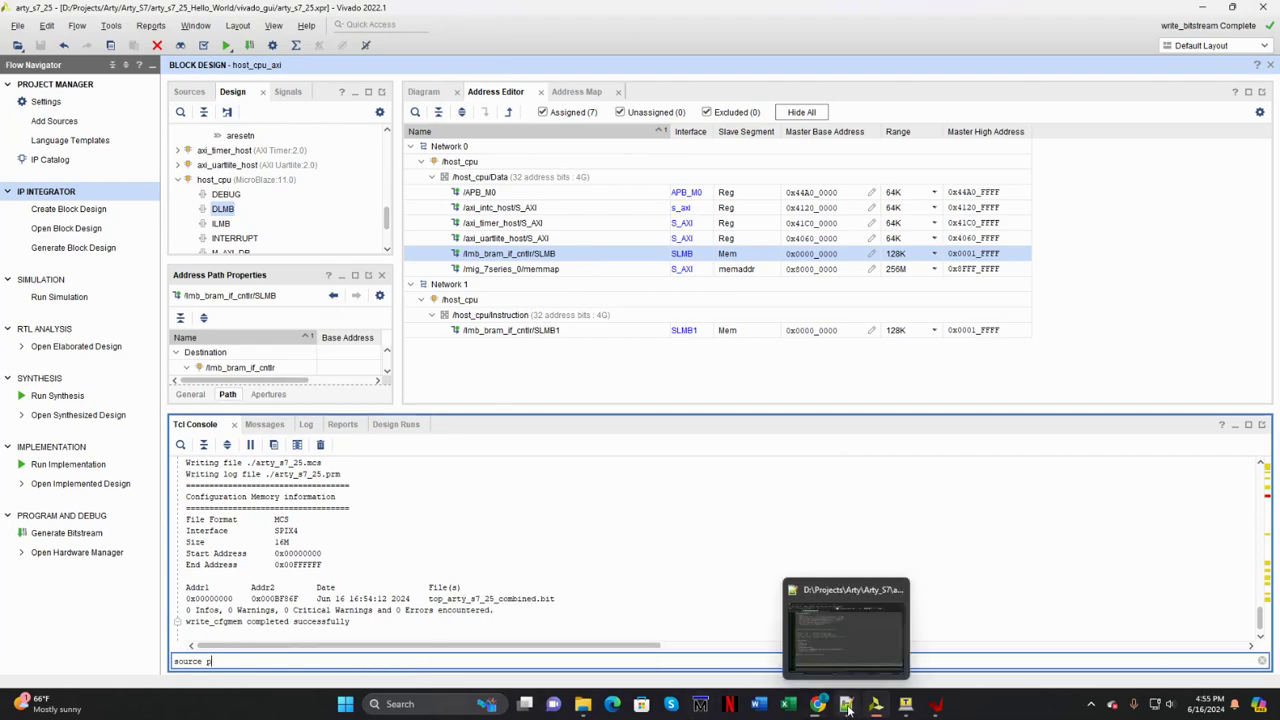
left_click(860, 605)
left_click(705, 137)
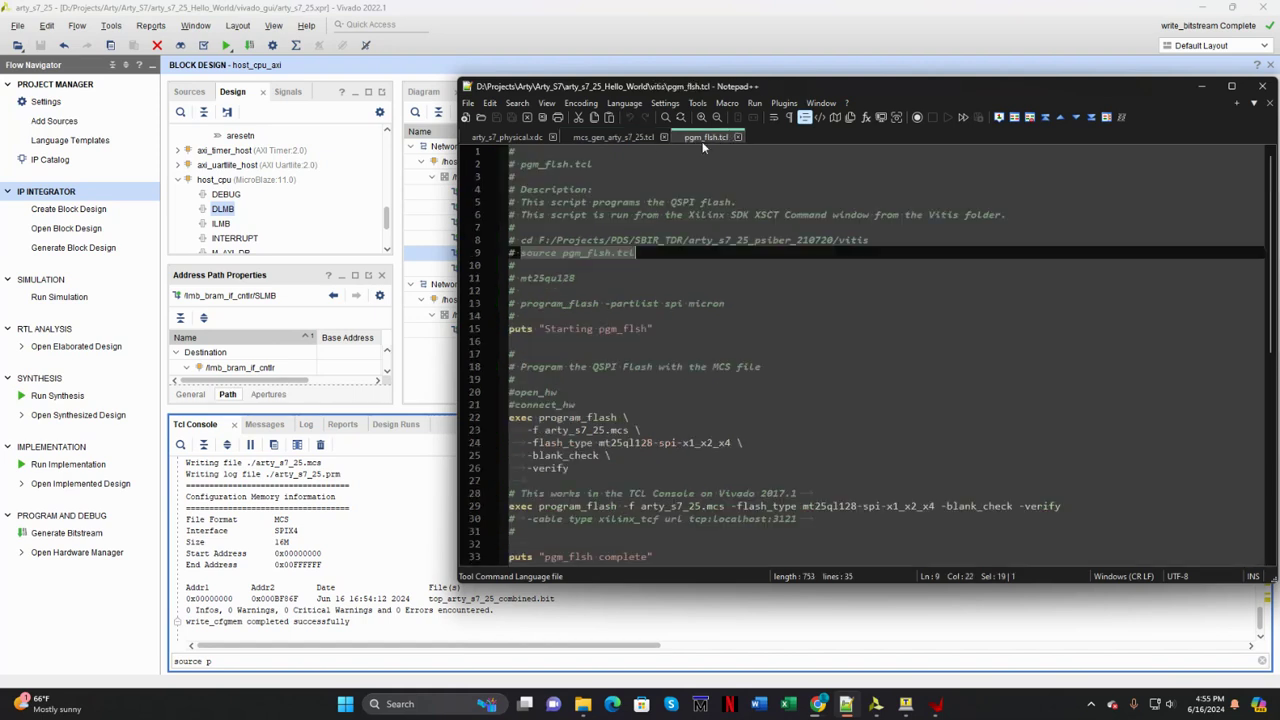
left_click(589, 257)
left_click_drag(521, 255, 632, 254)
left_click(222, 661)
type("source pgm_flash.tcl")
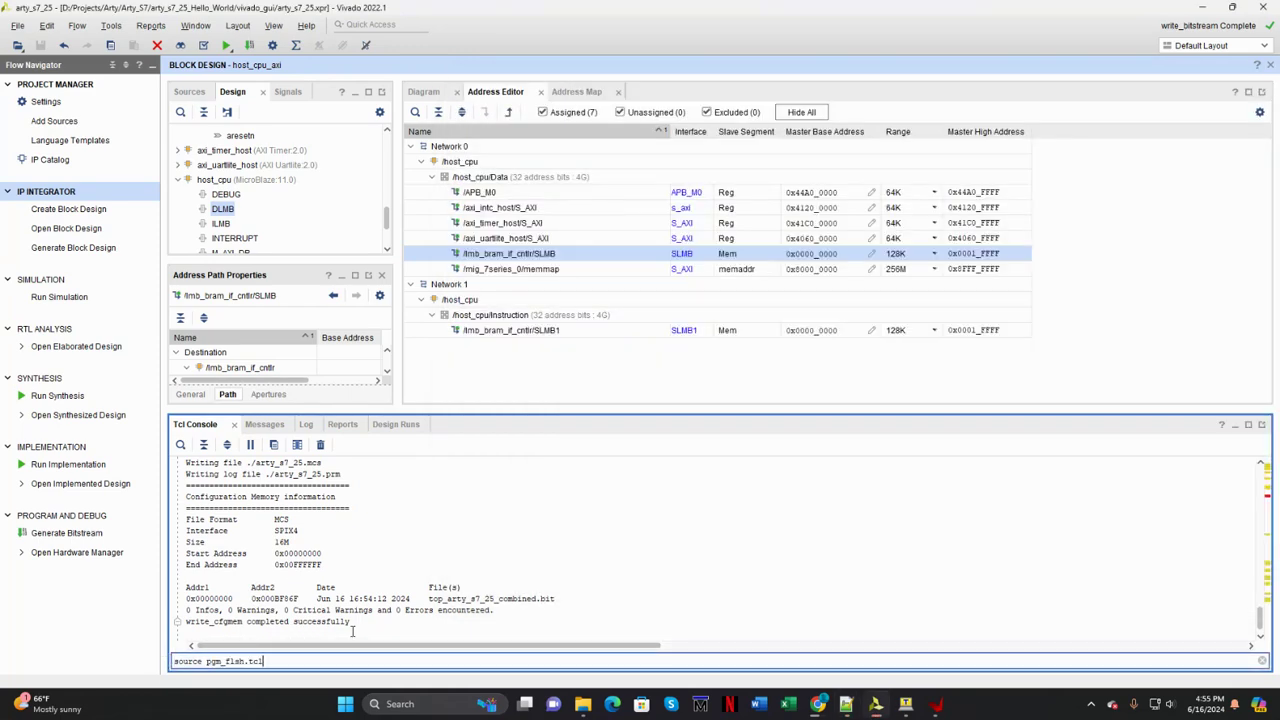
key("Return")
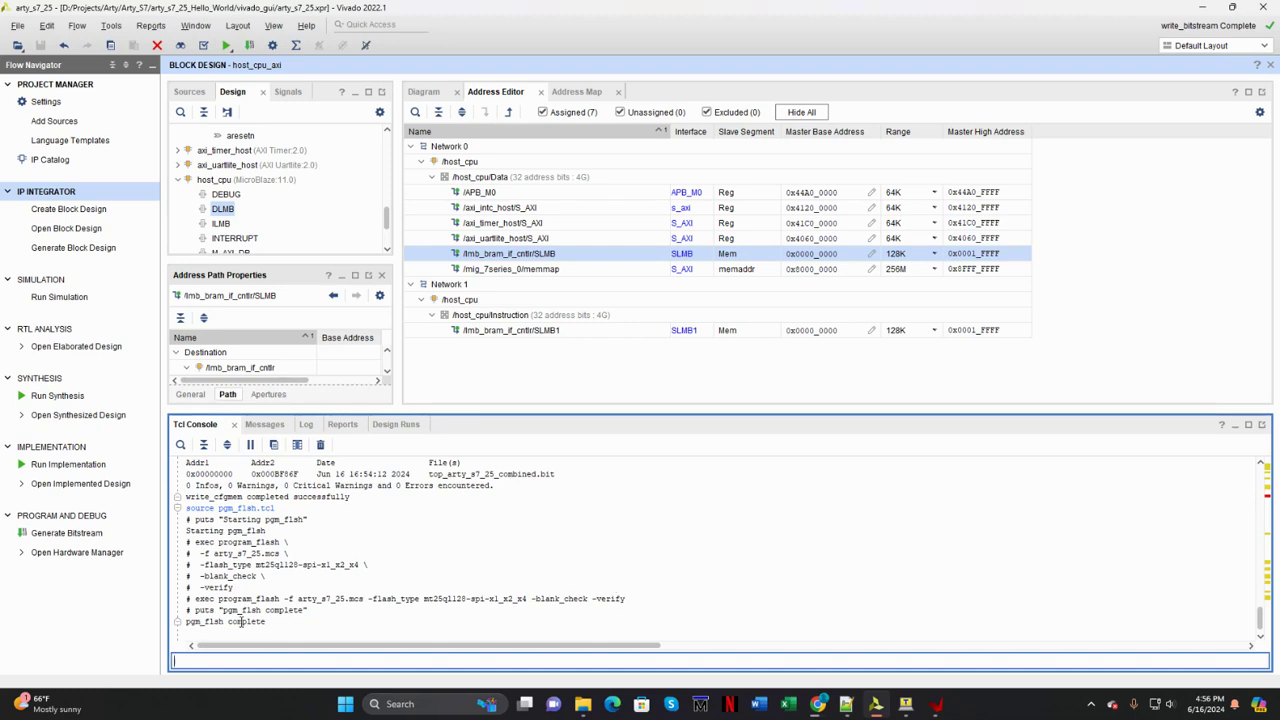
Bring up the Tera Term COM4 terminal and exit the Vitis IDE.
left_click(905, 704)
left_click_drag(903, 117, 706, 223)
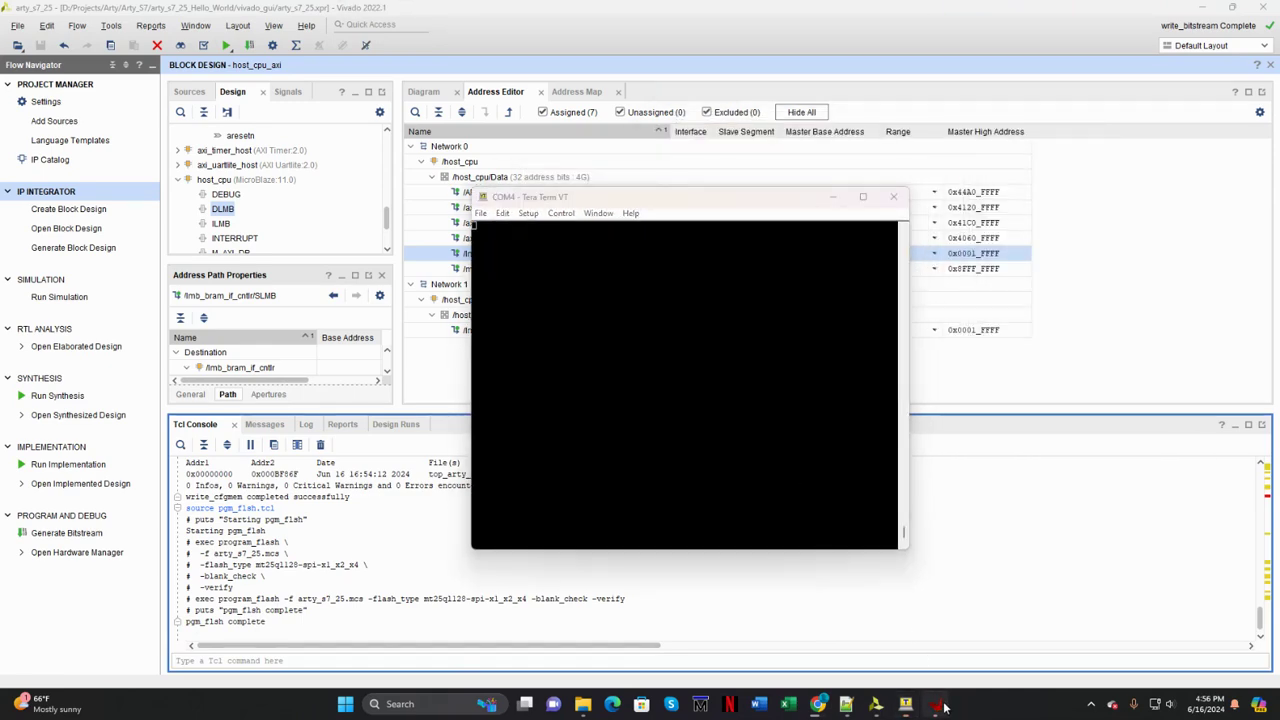
left_click(936, 704)
left_click(1262, 7)
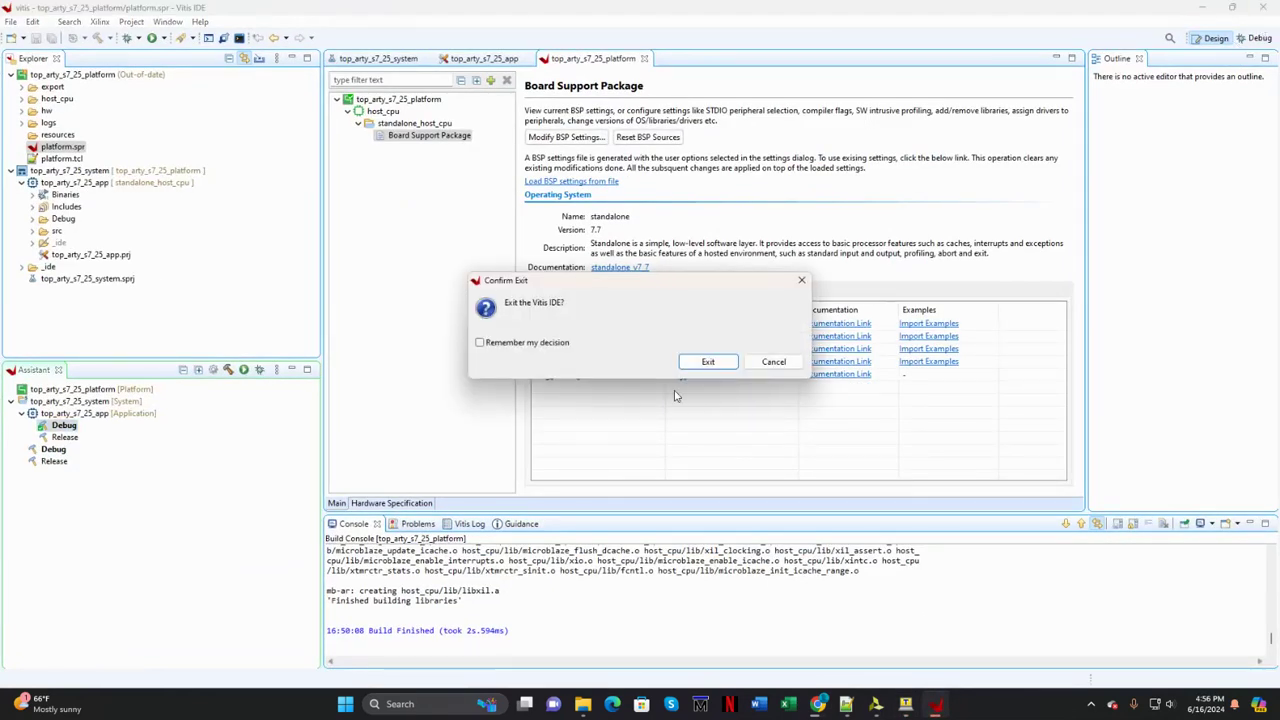
left_click(704, 362)
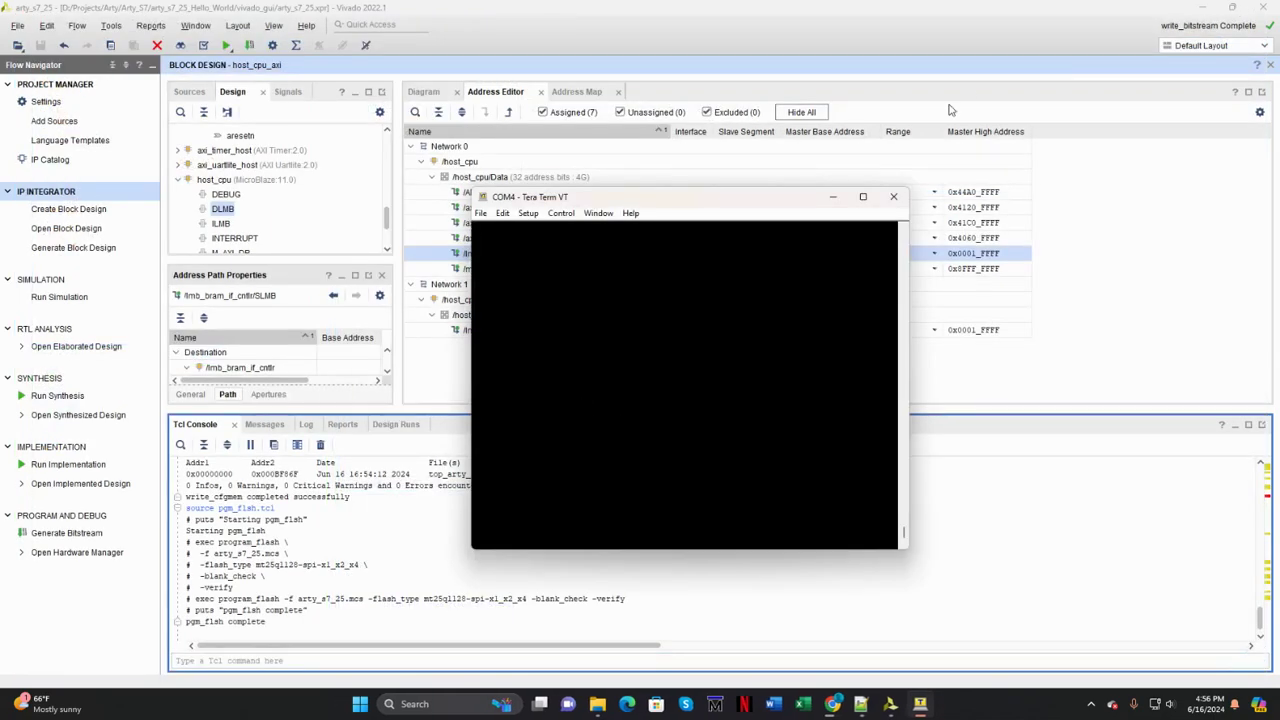